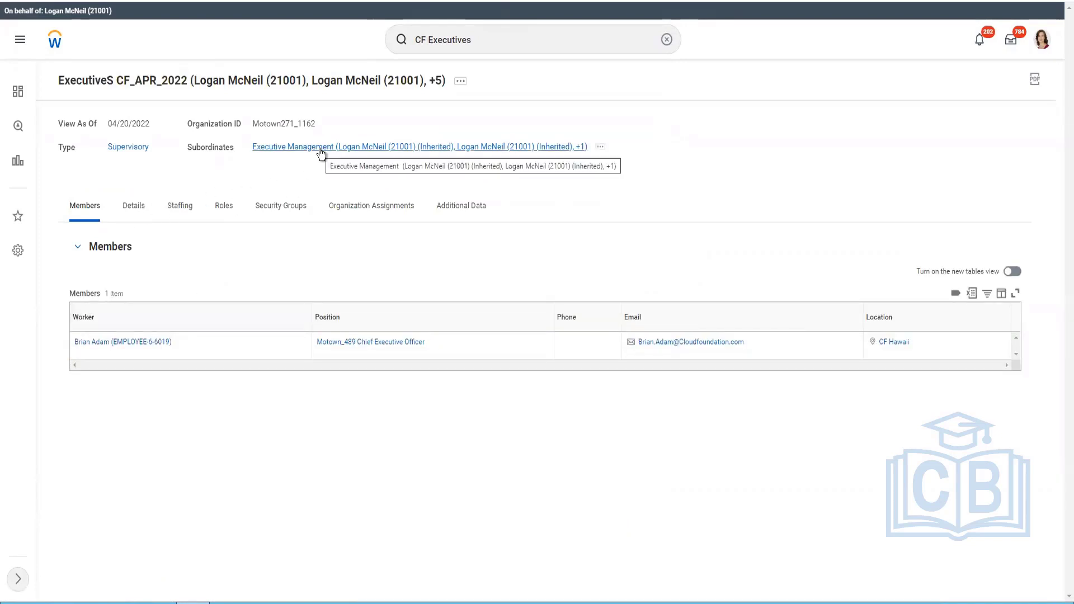
Step: Open the subordinate Executive Management organization and show its organization assignments and expanded details
left_click(347, 217)
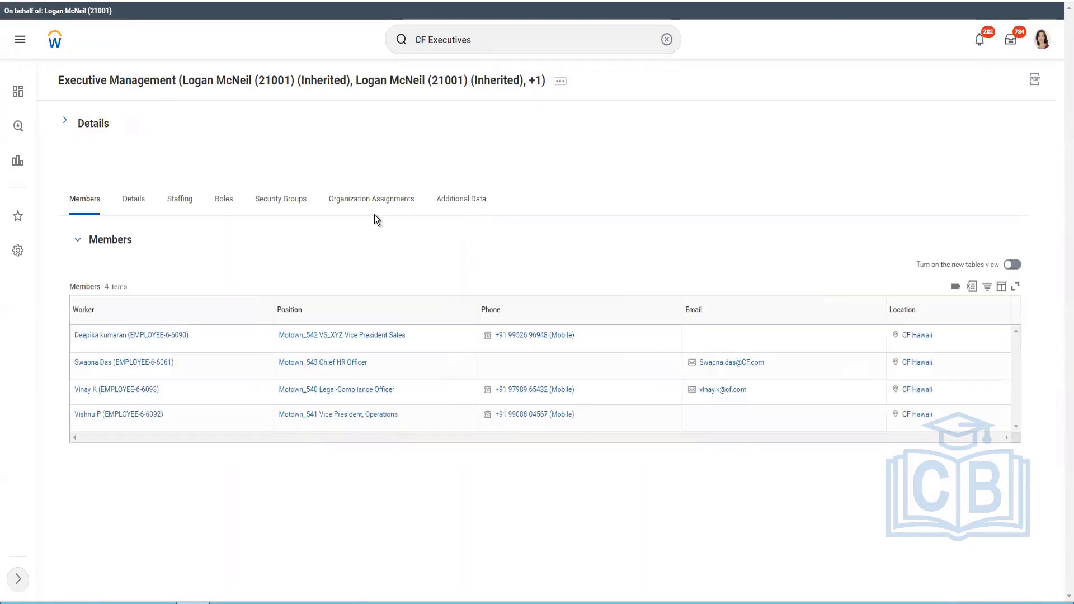
left_click(354, 202)
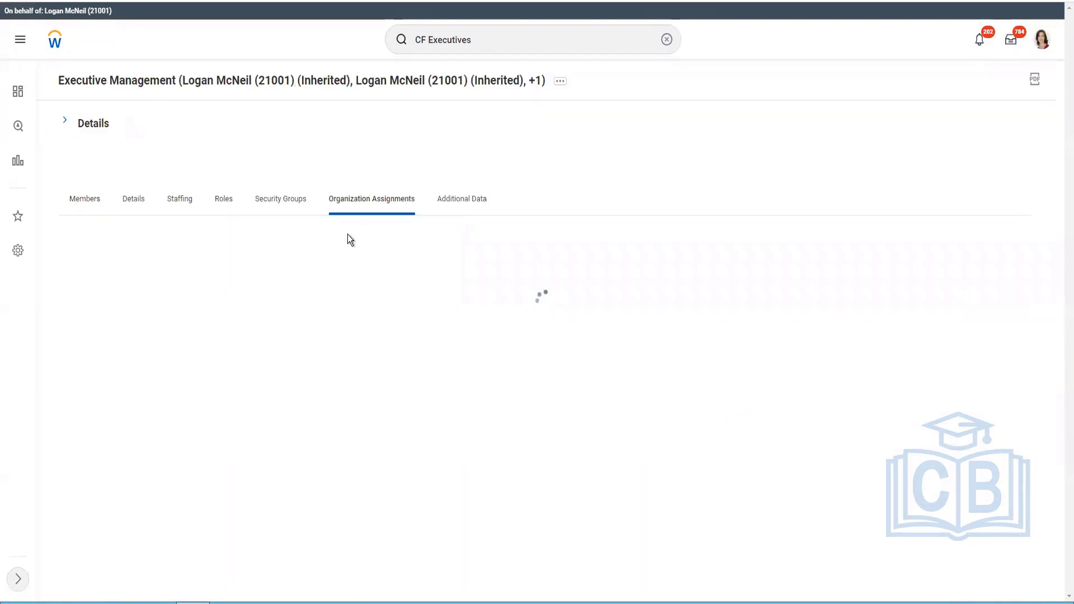
left_click(67, 125)
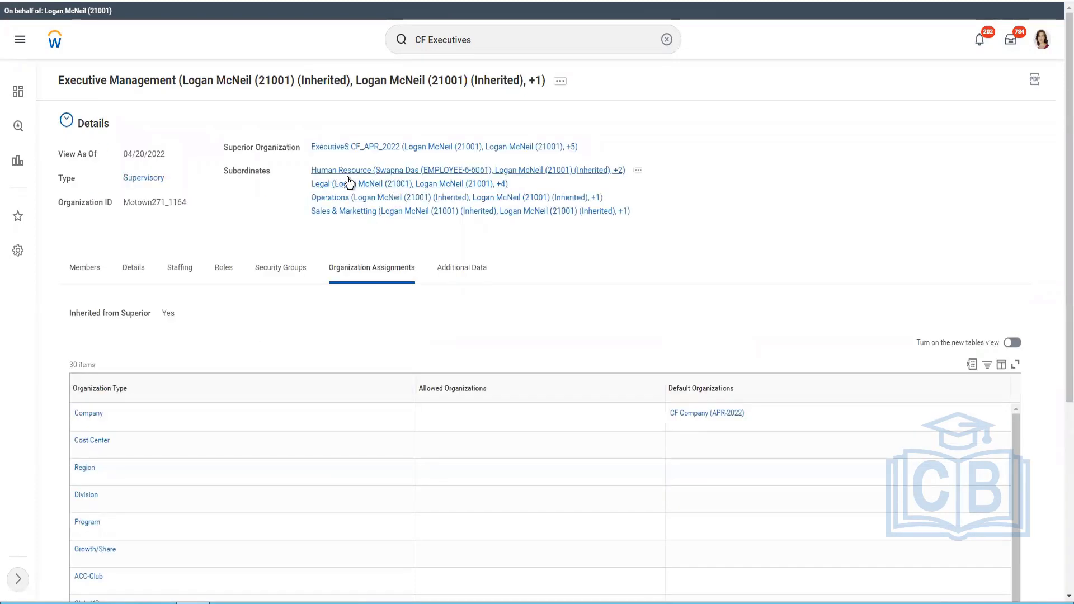
Step: Open the subordinate Human Resource organization and examine the default cost center in its organization assignments
left_click(348, 171)
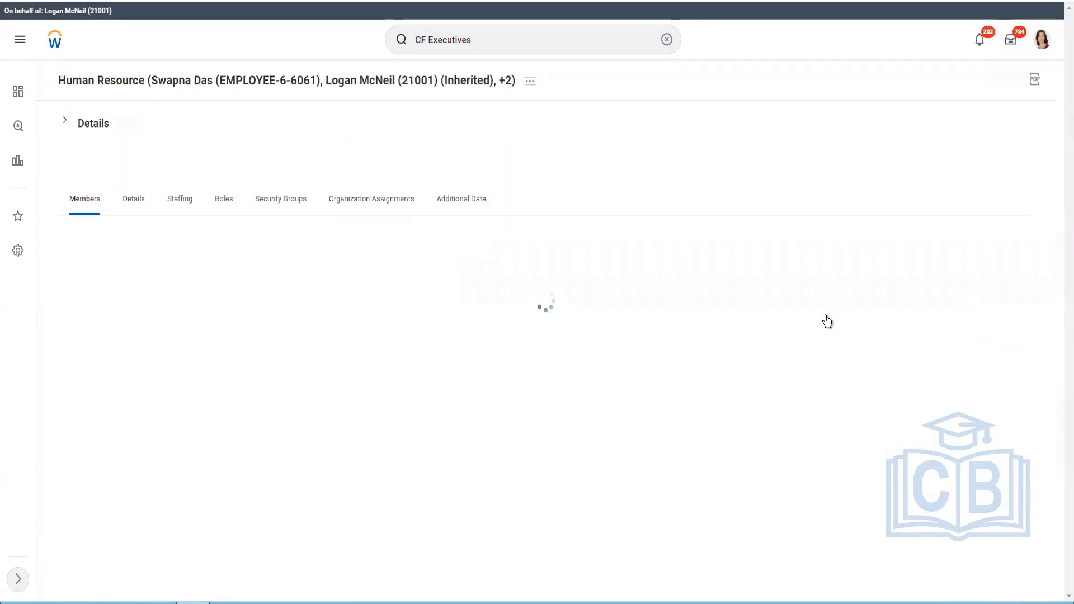
left_click(377, 199)
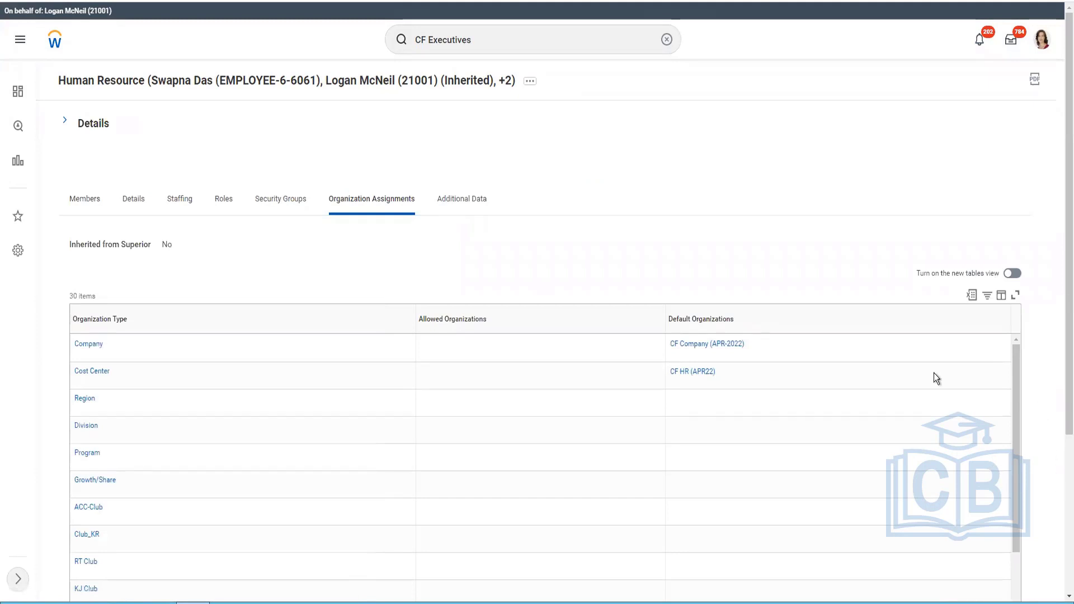
left_click_drag(772, 379, 653, 371)
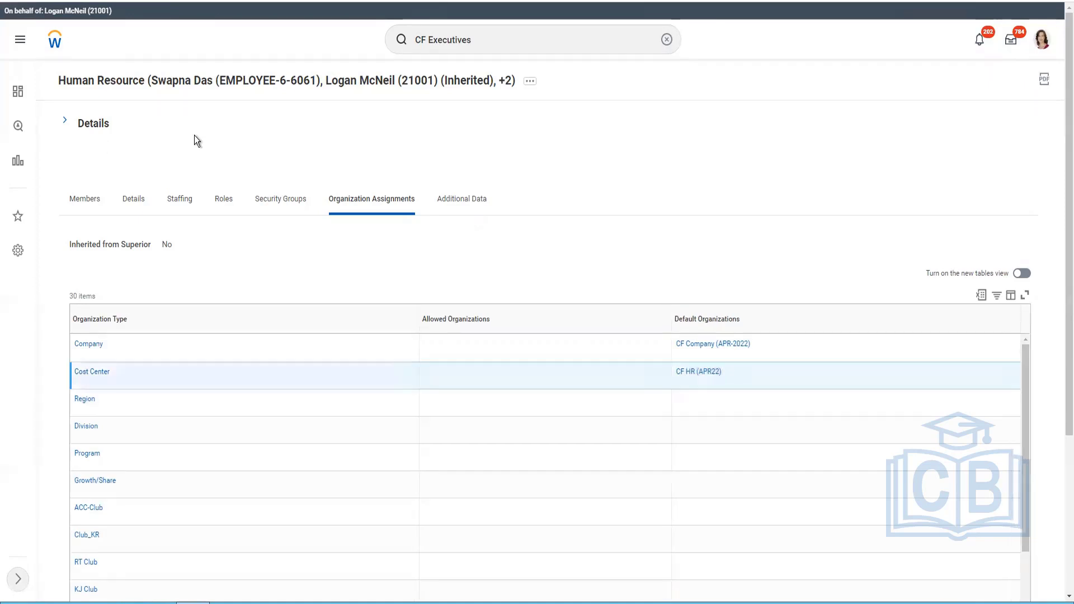
Step: Expand the Human Resource organization's details and go back to its superior organization, Executive Management
key("alt+f")
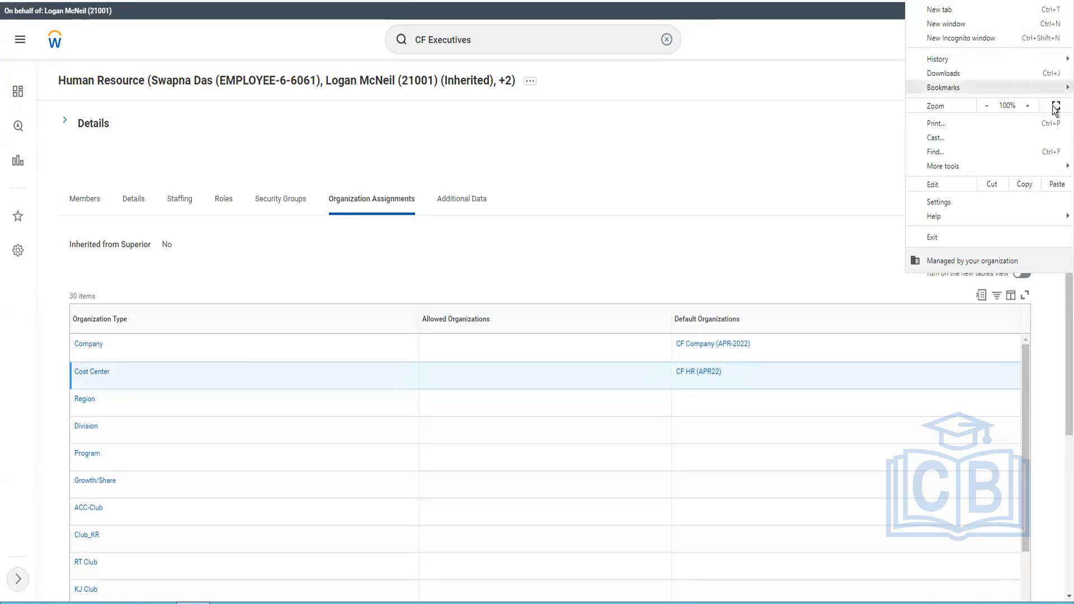
left_click(65, 122)
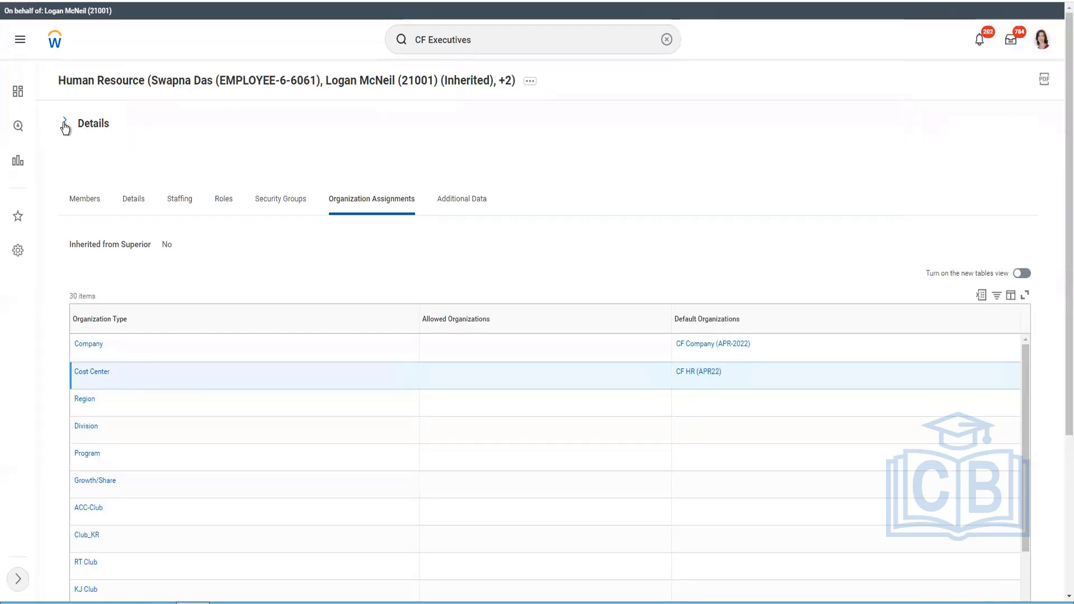
left_click(65, 122)
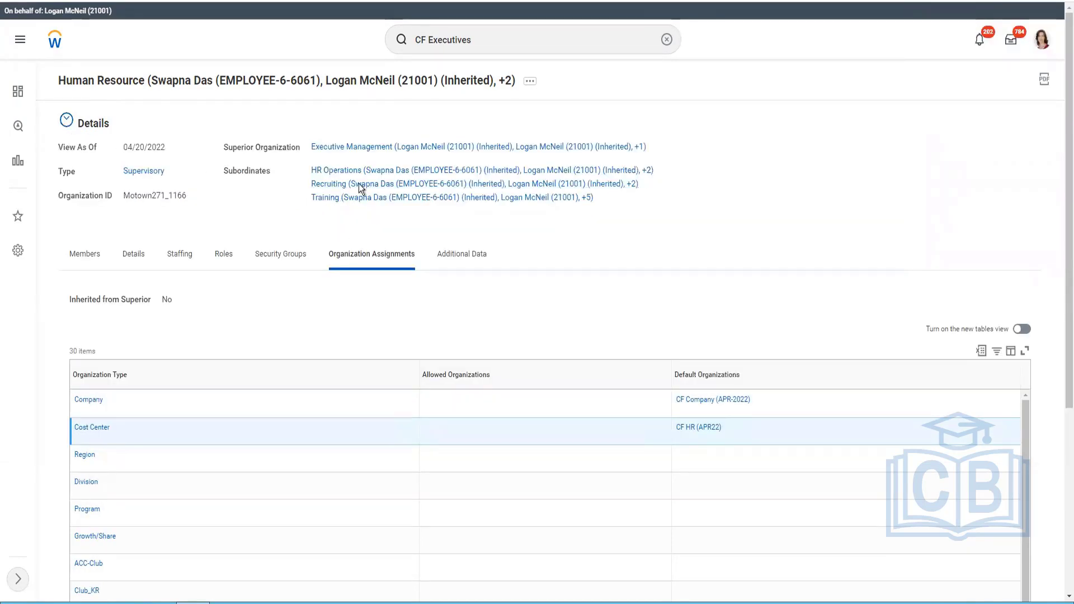
left_click(335, 149)
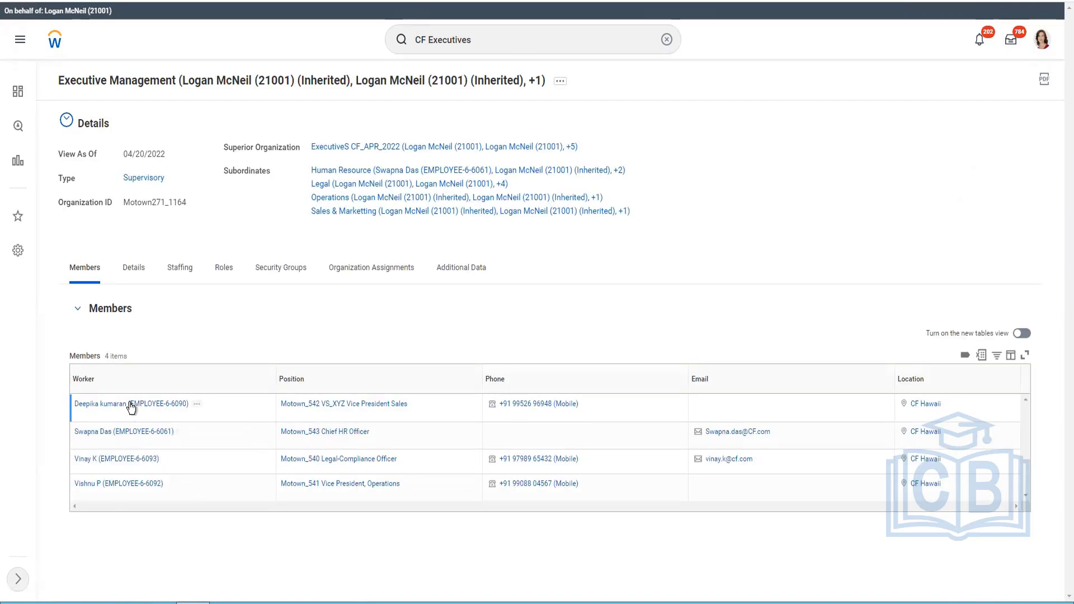
Step: Open the Vice President Sales' profile from the members list in a new tab and set the page zoom to 125%
right_click(180, 409)
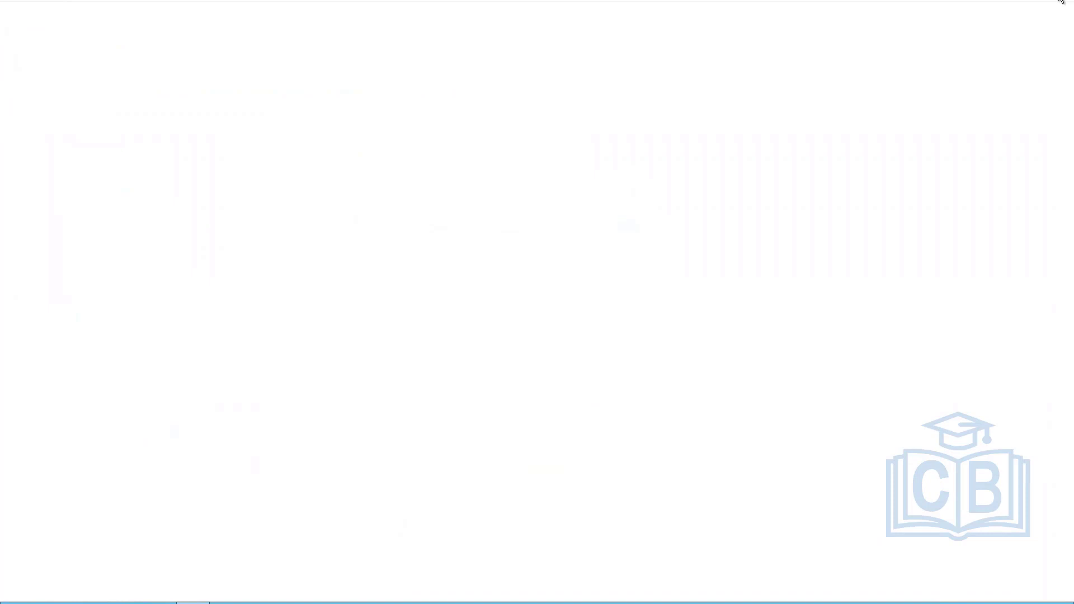
left_click(1060, 2)
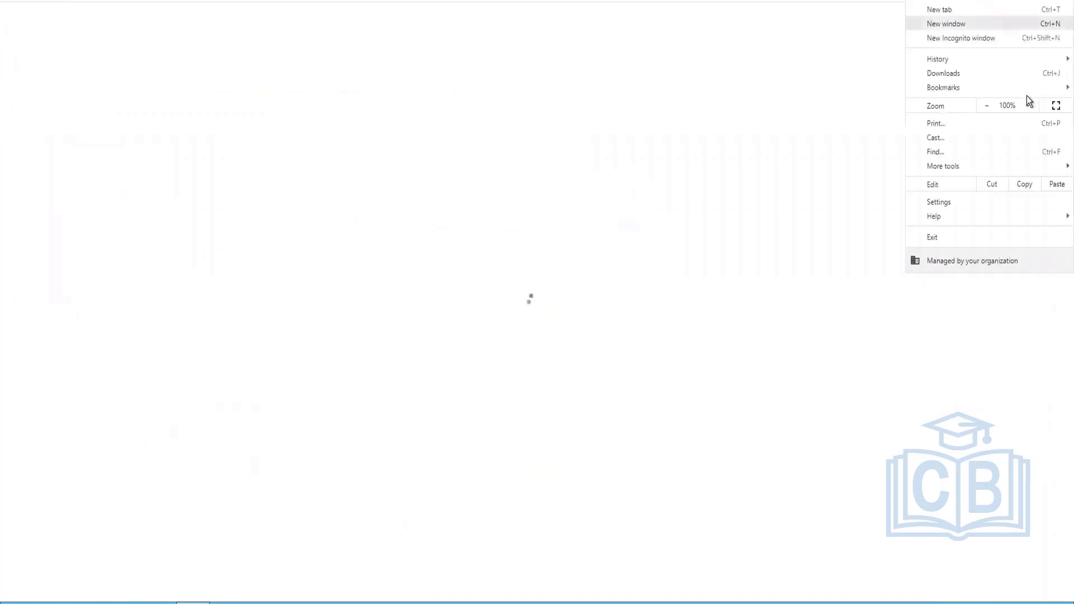
left_click(1031, 105)
left_click(1029, 105)
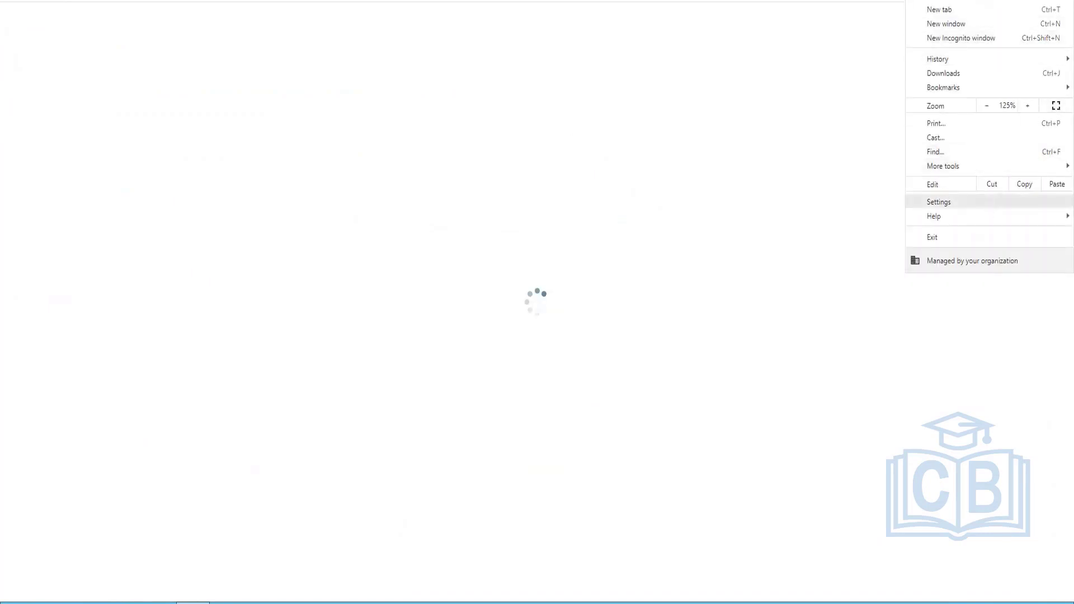
left_click(126, 172)
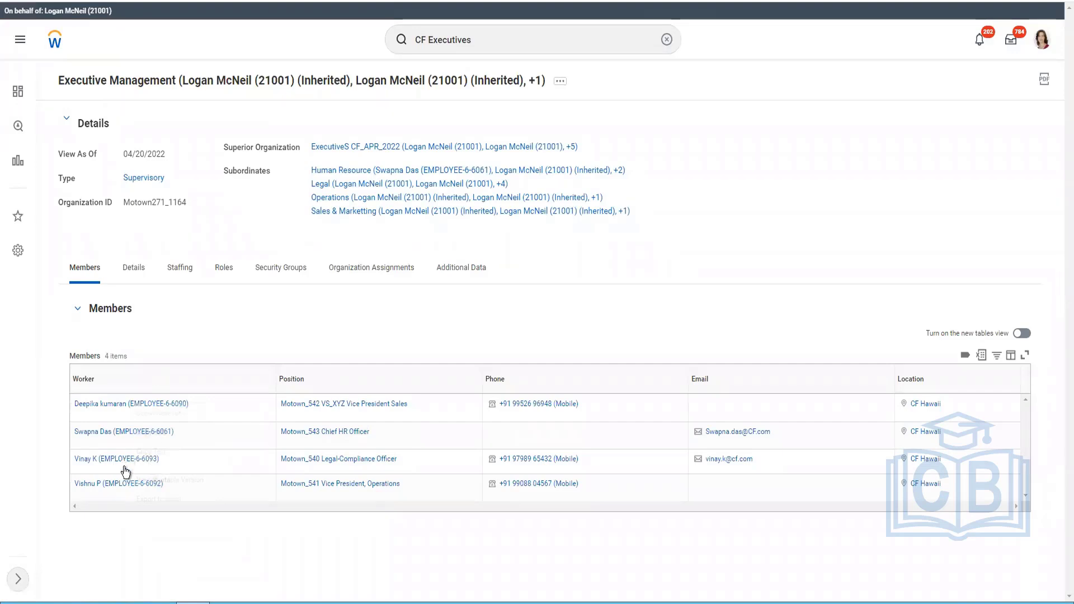
Step: Open the profiles of the Legal-Compliance Officer and the Vice President, Operations from the members list in new tabs
scroll(234, 473, "down", 1)
scroll(135, 469, "down", 1)
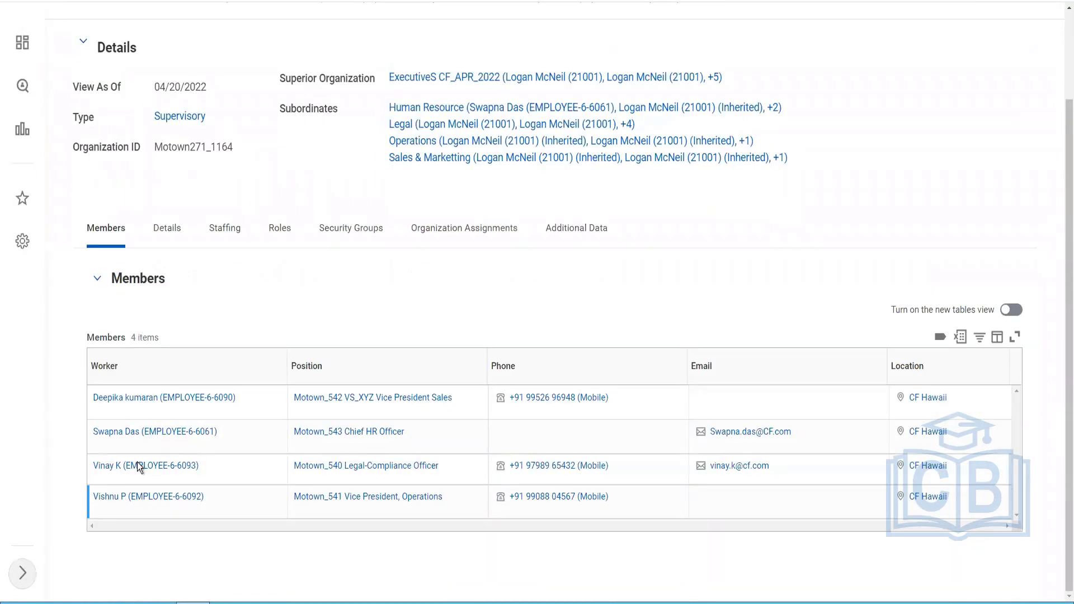
right_click(190, 467)
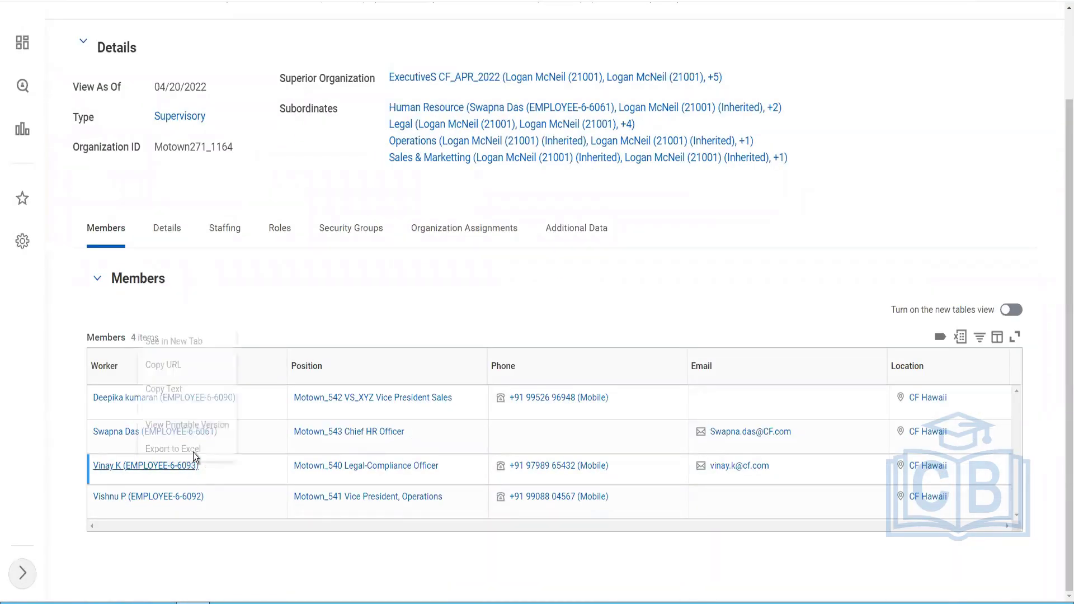
left_click(196, 345)
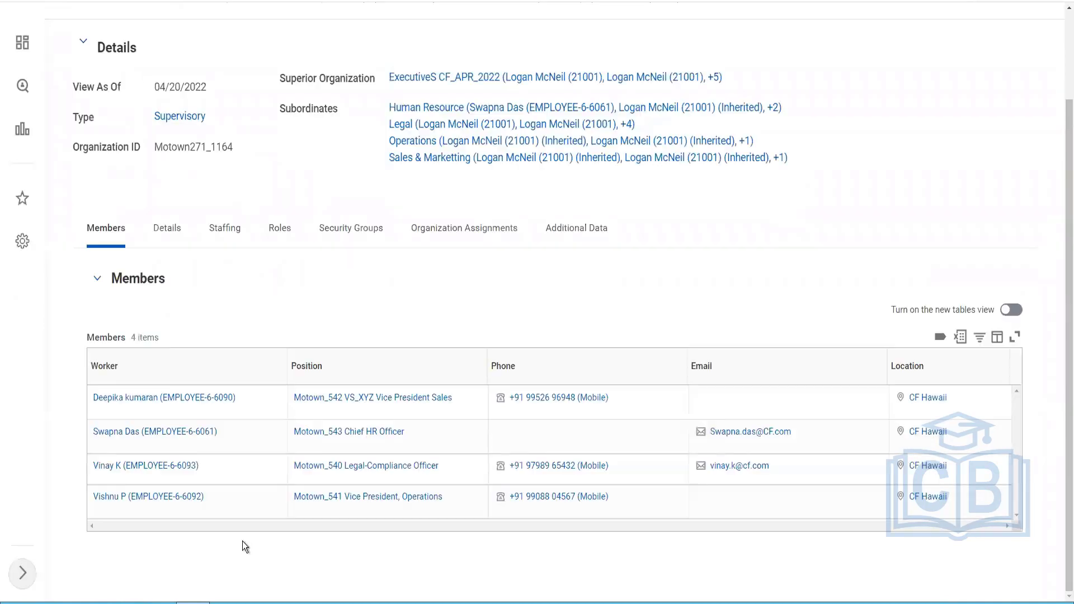
right_click(186, 498)
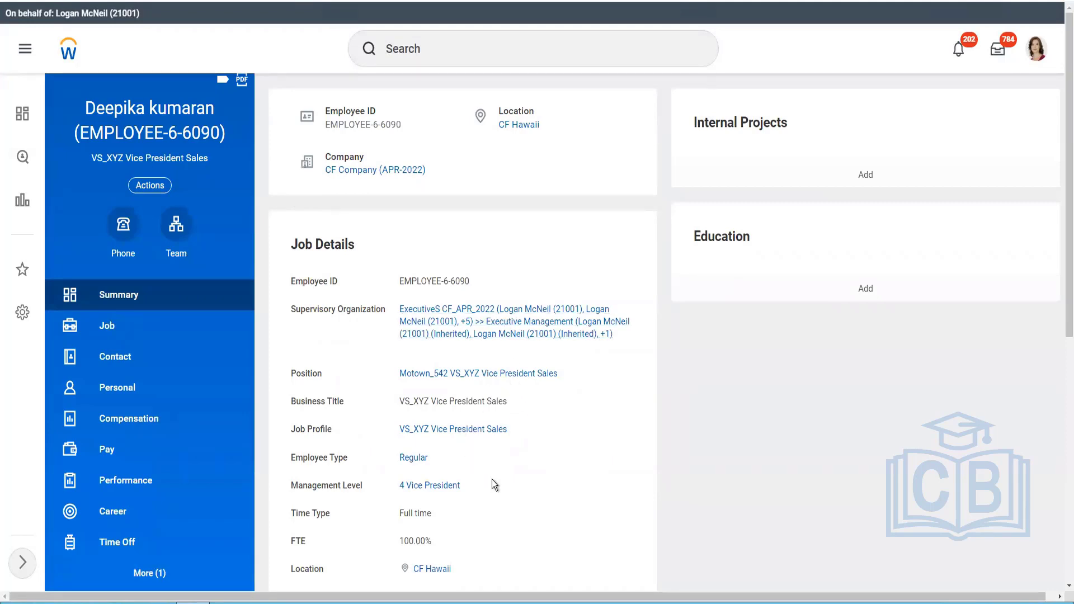
Step: Examine the job details, public contact information and work address in the Vice President Sales' profile summary
scroll(492, 479, "down", 2)
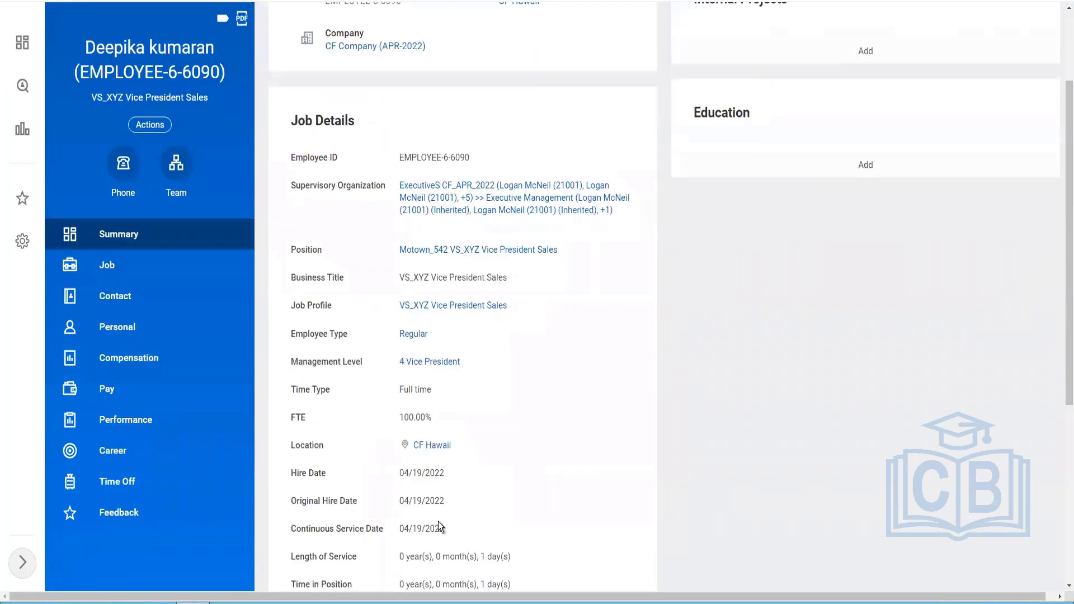
scroll(510, 490, "down", 2)
scroll(511, 489, "down", 1)
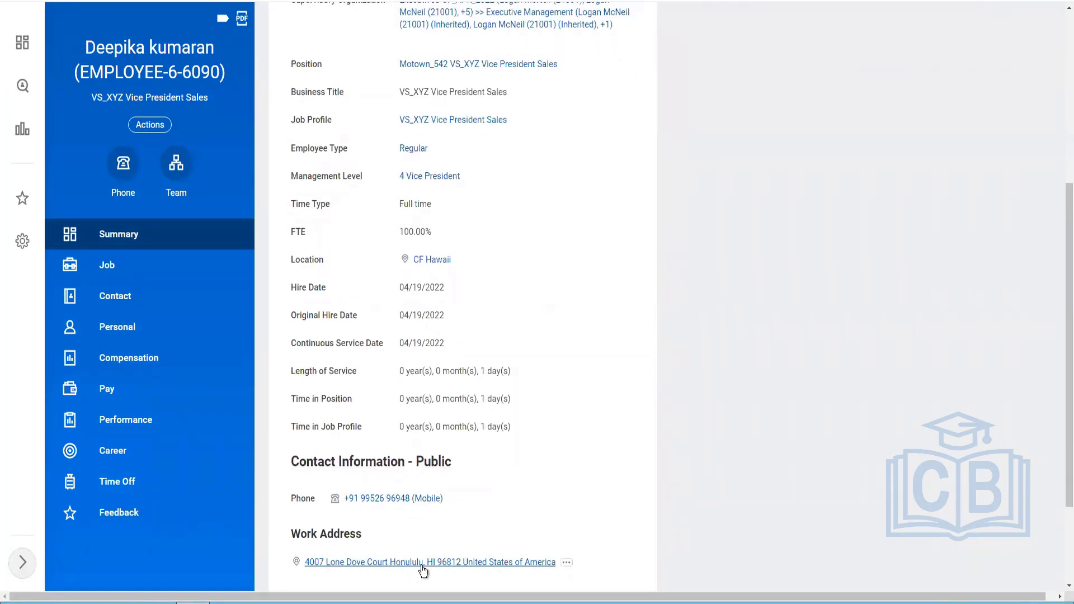
Step: Review the personal, contact and compensation sections of the Vice President Sales' profile, including the plan assignments
left_click(130, 334)
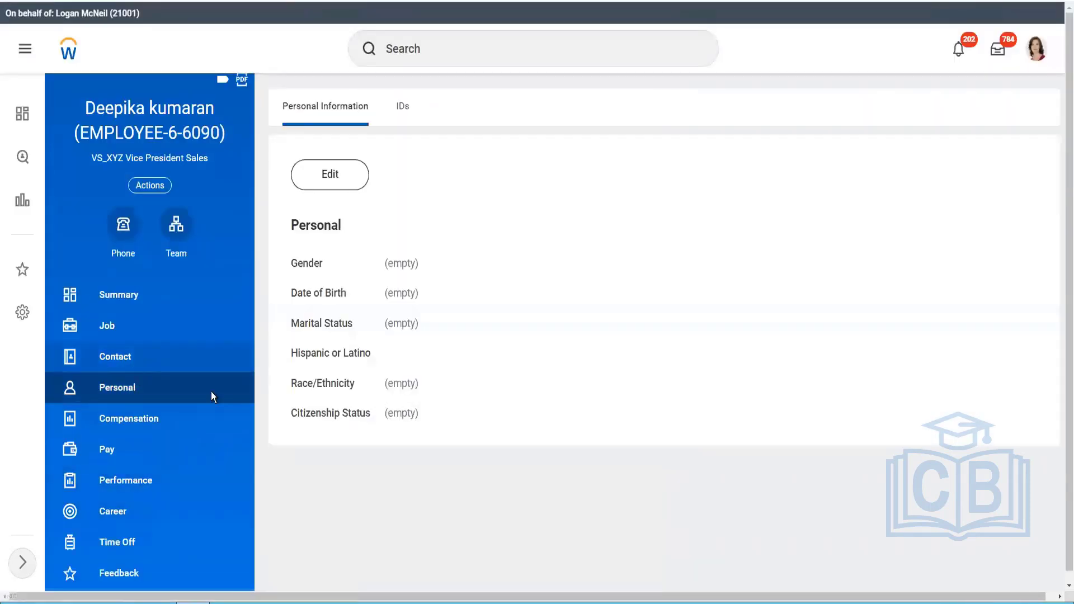
left_click(144, 364)
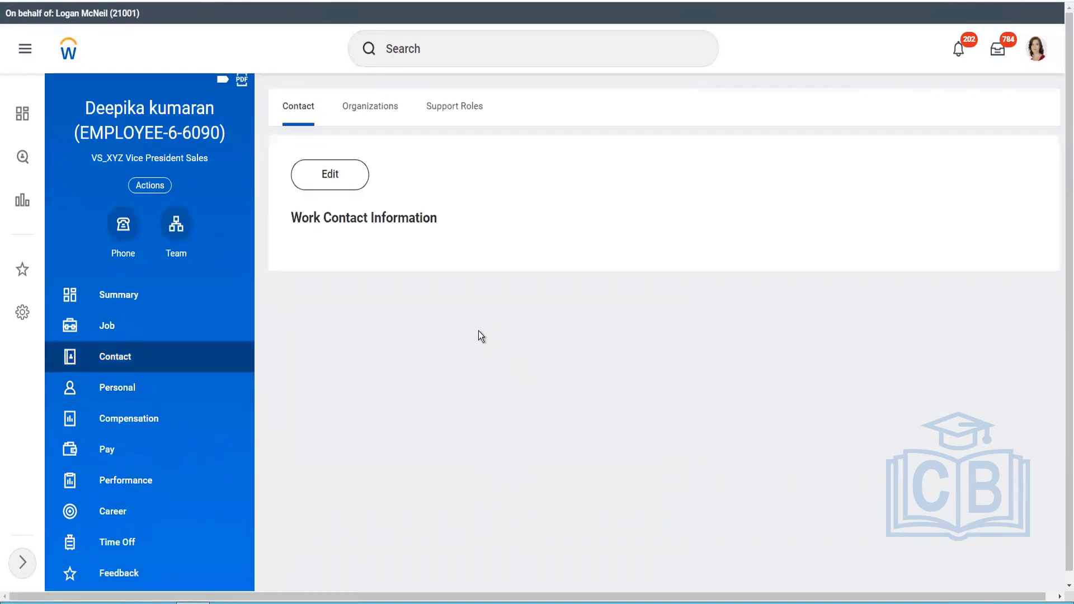
scroll(391, 364, "down", 1)
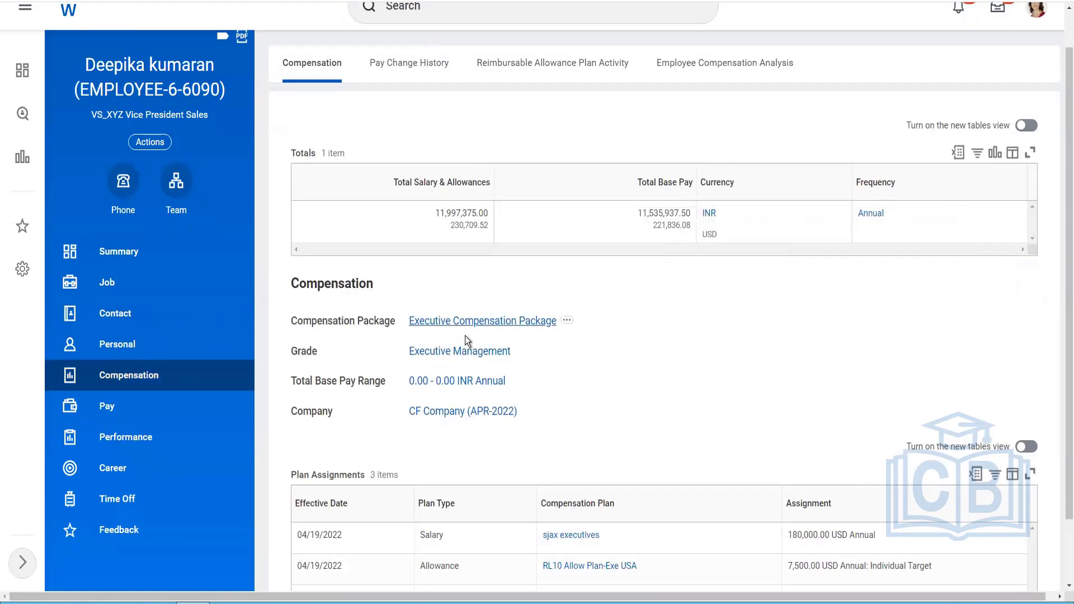
scroll(781, 411, "down", 1)
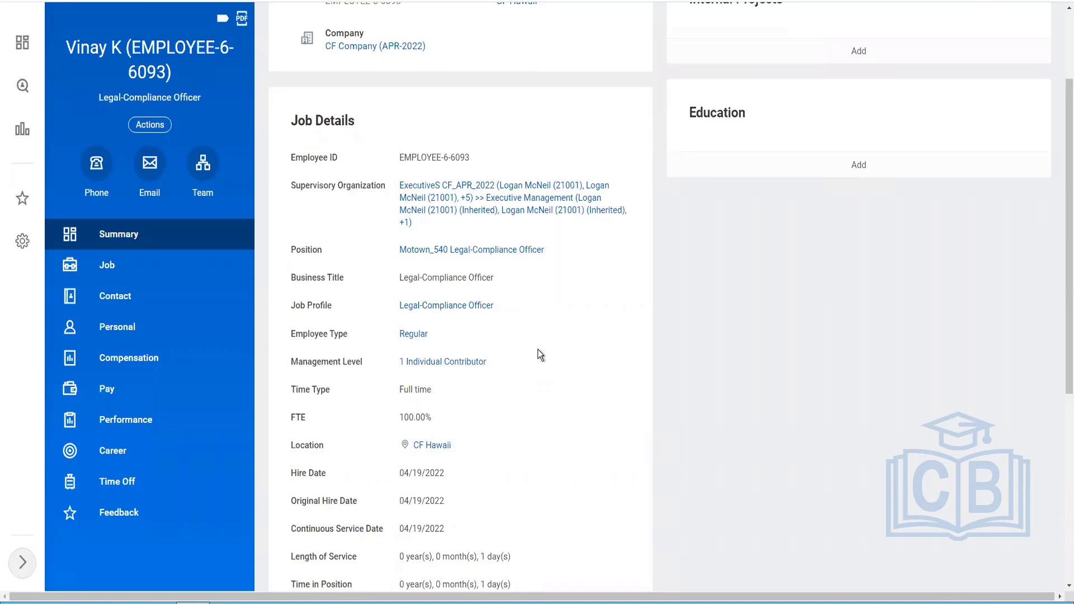
Step: Review the Legal-Compliance Officer's job details and compensation plan assignments
scroll(545, 381, "down", 1)
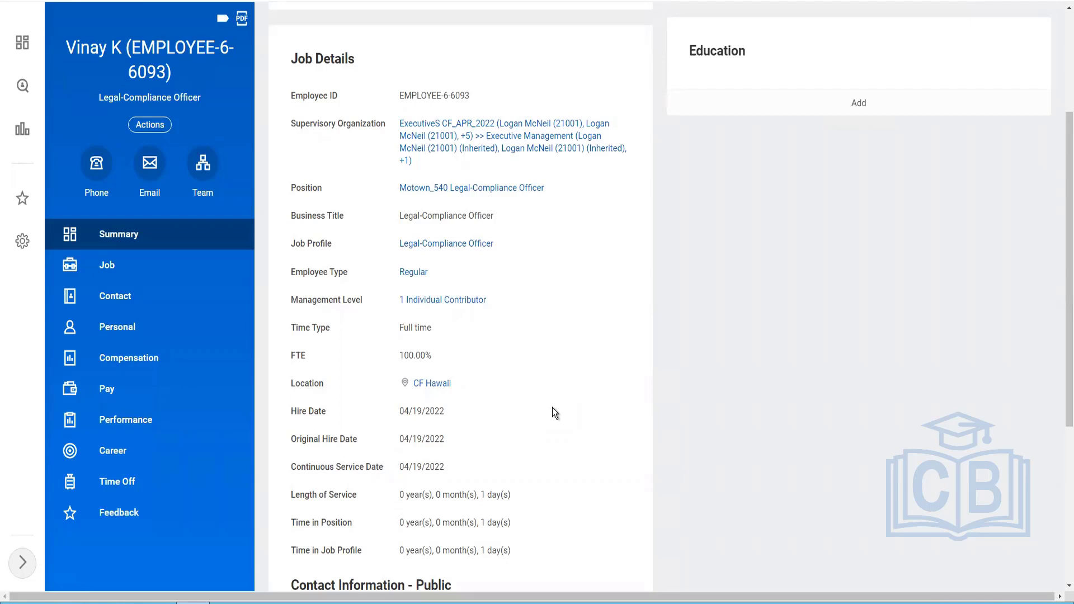
scroll(554, 414, "down", 1)
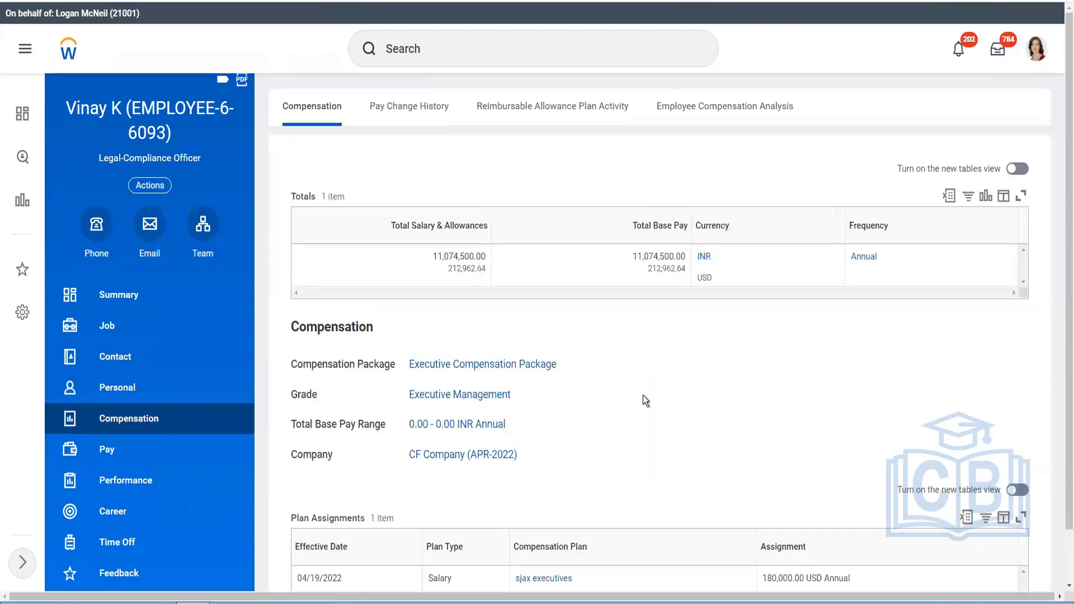
scroll(644, 396, "down", 1)
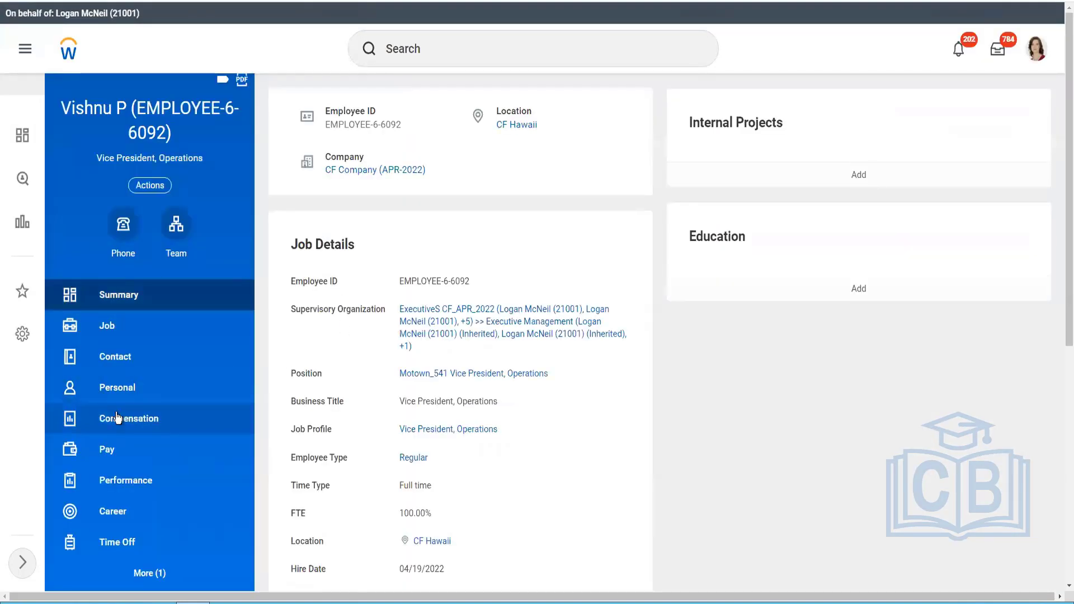
Step: Review the compensation, summary and job sections of the Vice President, Operations' profile
left_click(111, 418)
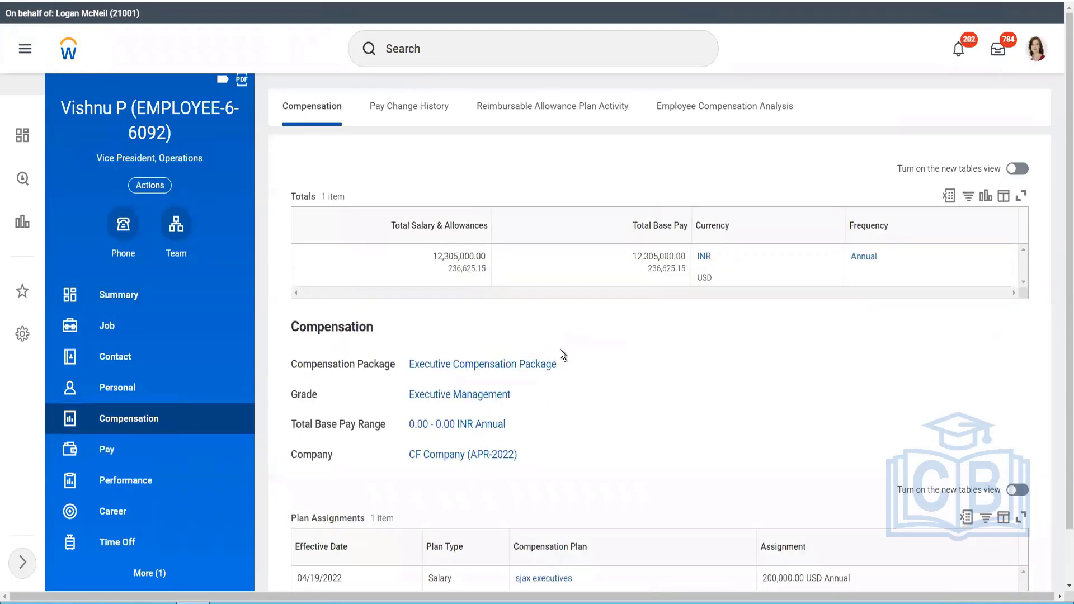
scroll(561, 354, "down", 1)
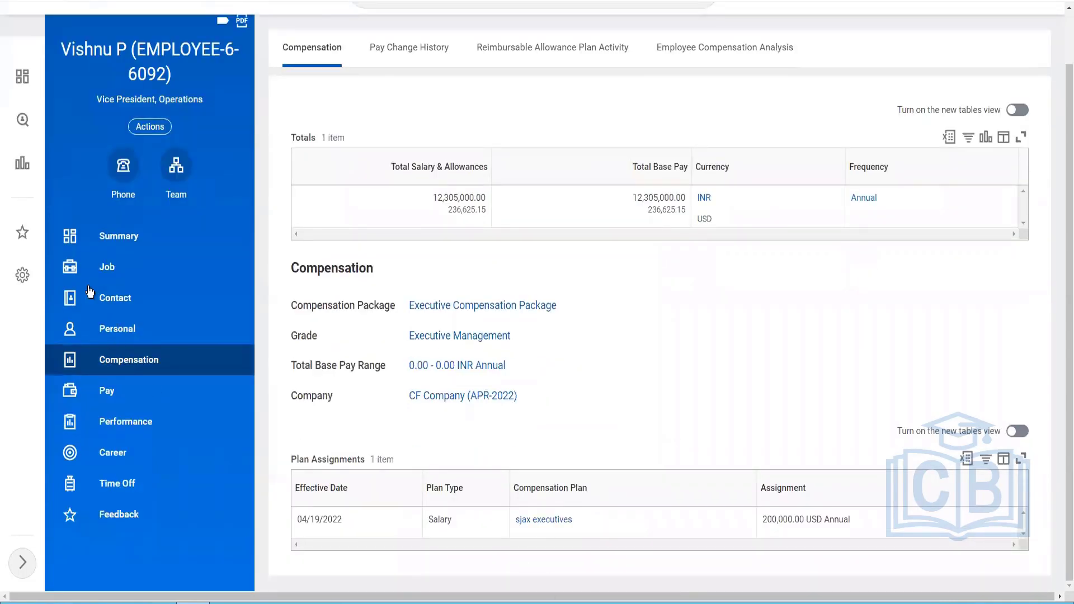
left_click(124, 242)
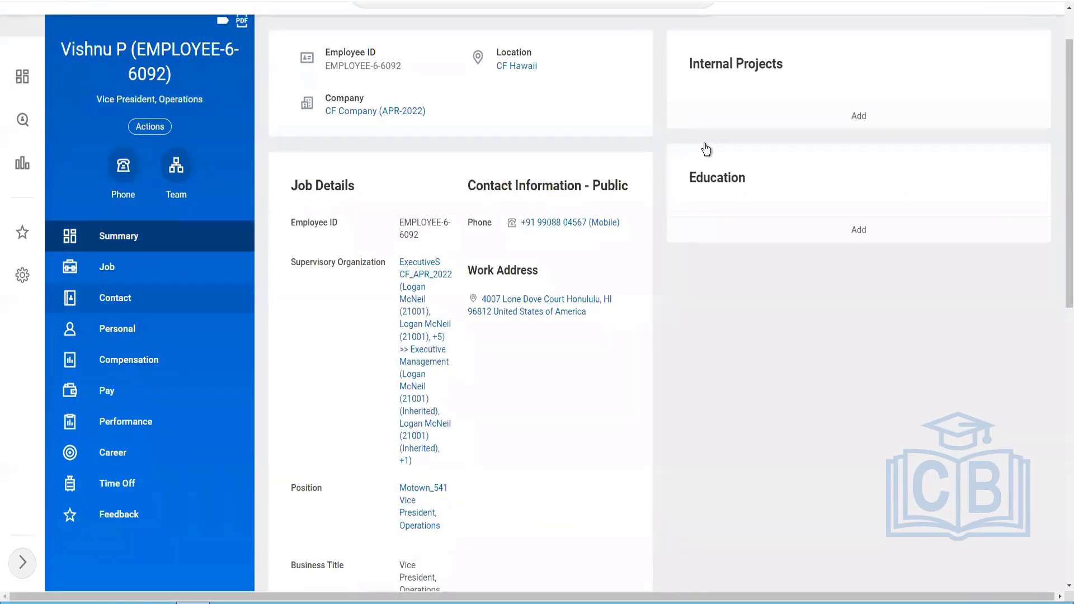
left_click(95, 279)
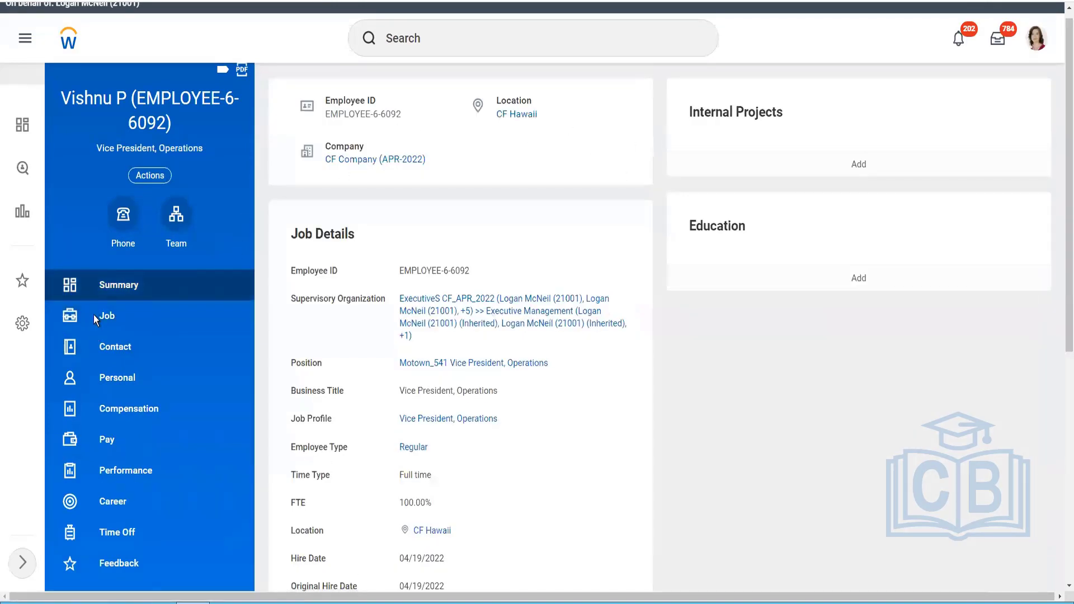
left_click(95, 317)
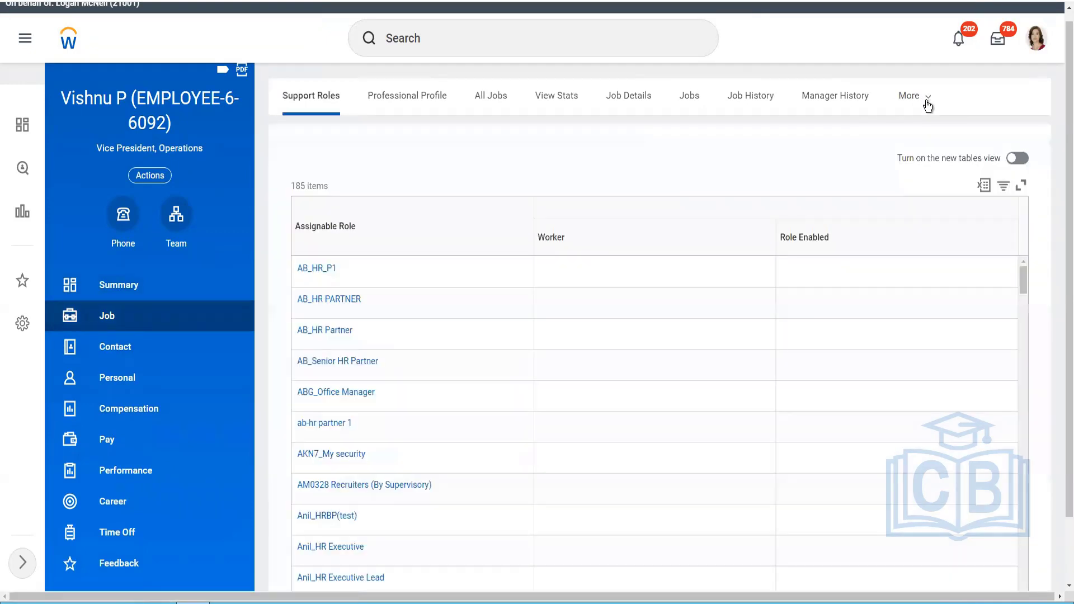
Step: Set the page zoom to 100% and open the Vice President, Operations' worker history within the job section
left_click(900, 276)
key("ctrl+0")
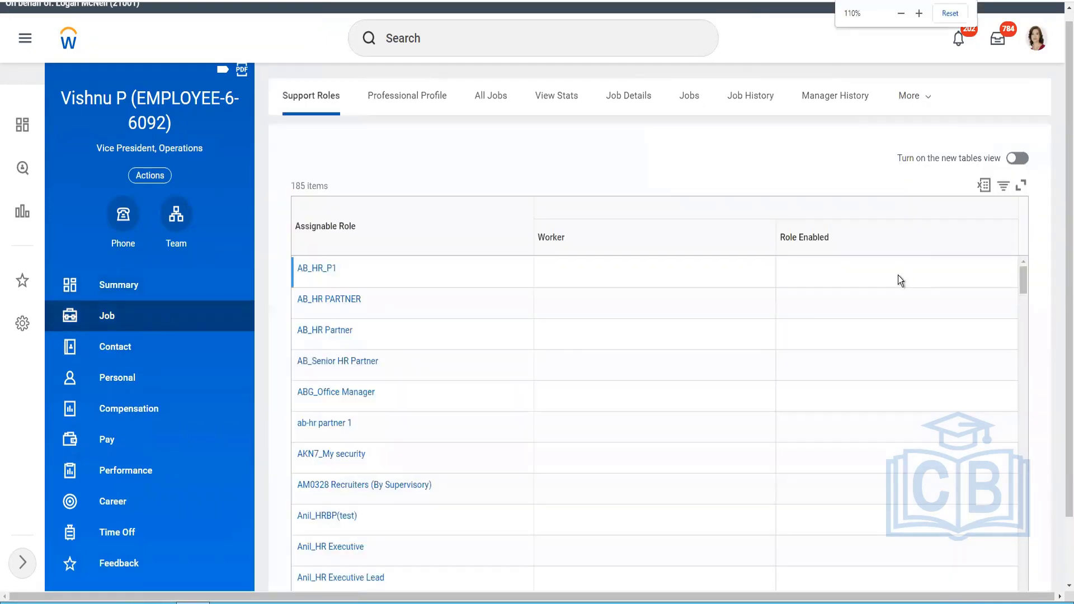
key("ctrl+minus")
key("ctrl+minus")
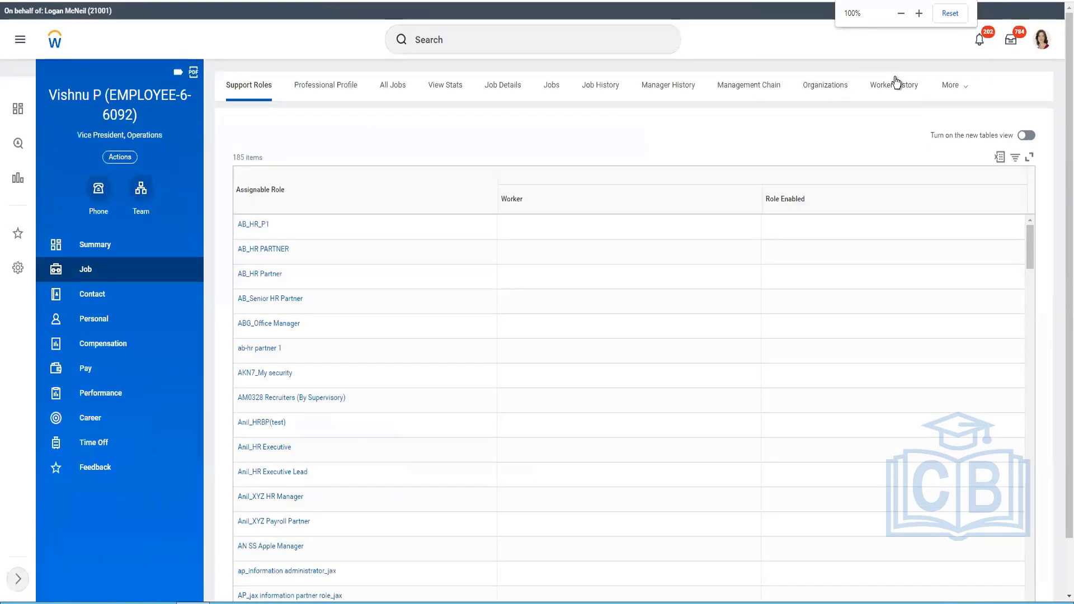
left_click(910, 85)
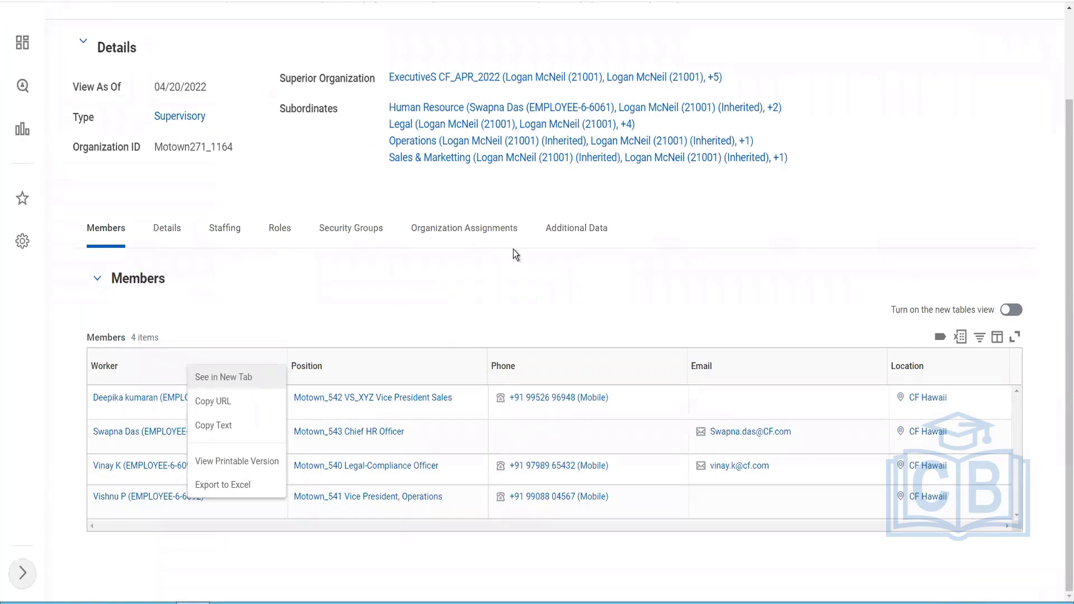
Step: Open the CF APR 2022 Org Tree workbook from the Documents folder in a maximized Excel window and remove the recovered files
left_click(448, 133)
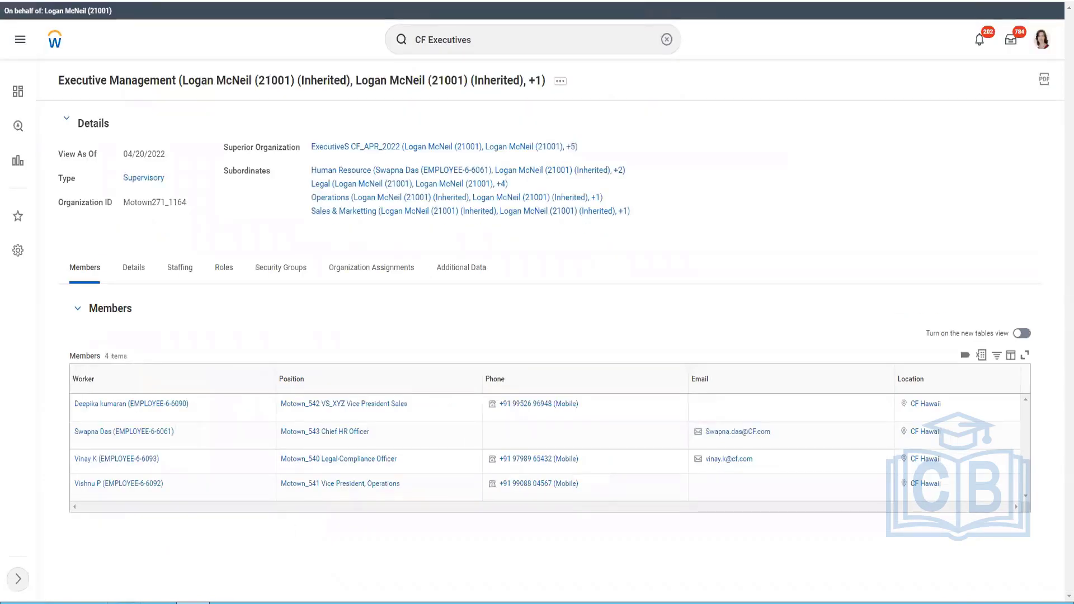
left_click(123, 603)
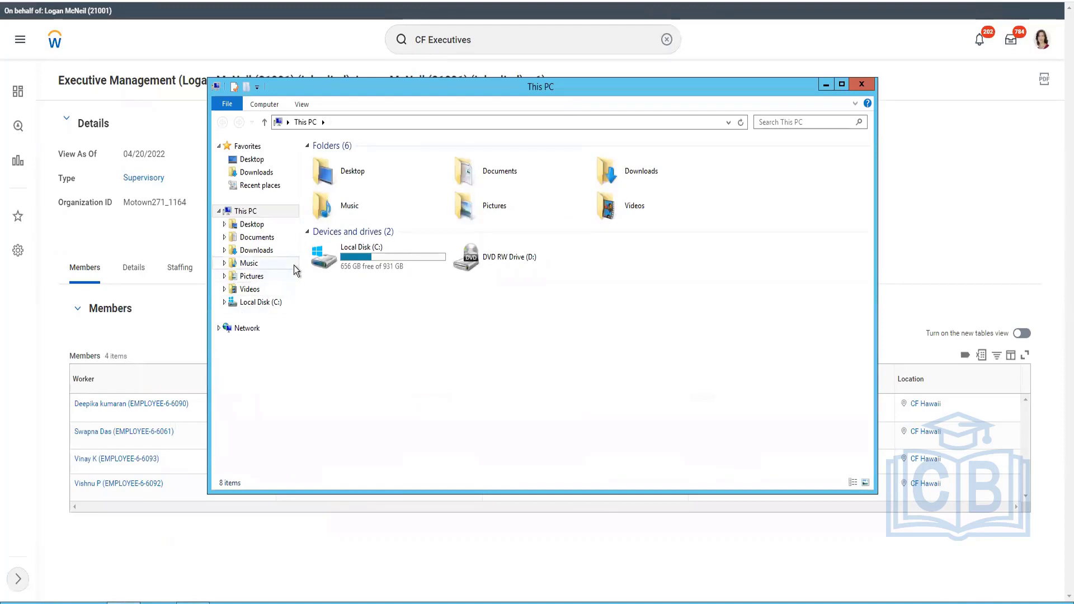
left_click(273, 242)
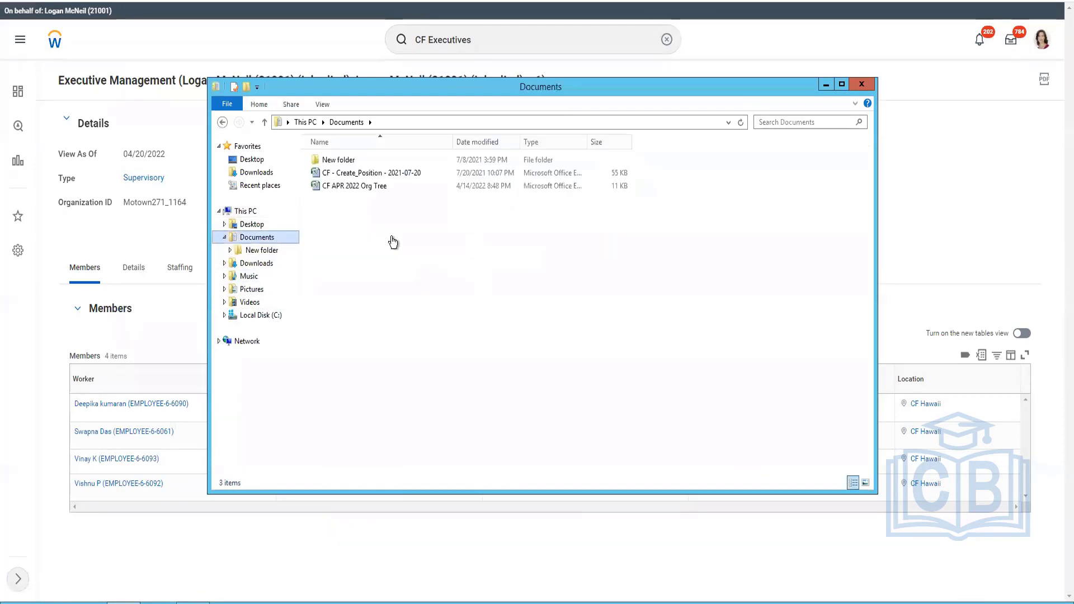
double_click(345, 186)
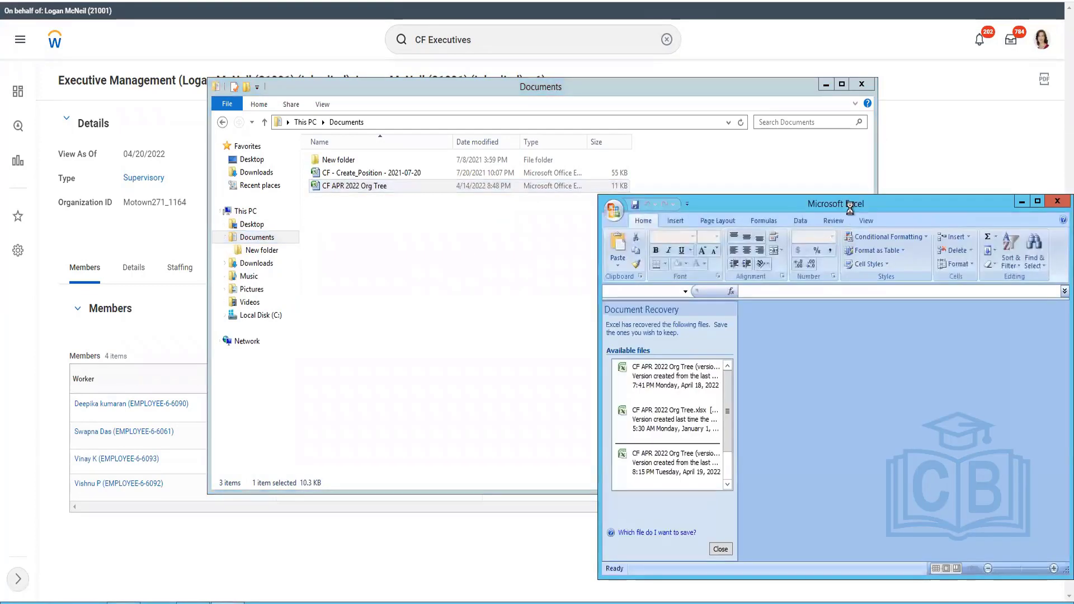
double_click(851, 203)
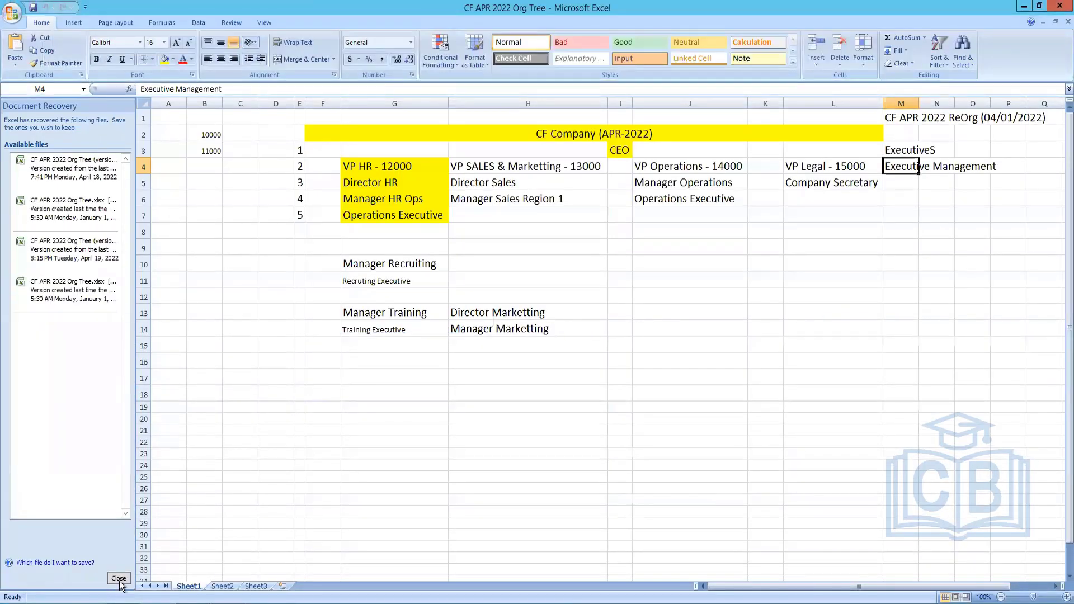
left_click(119, 580)
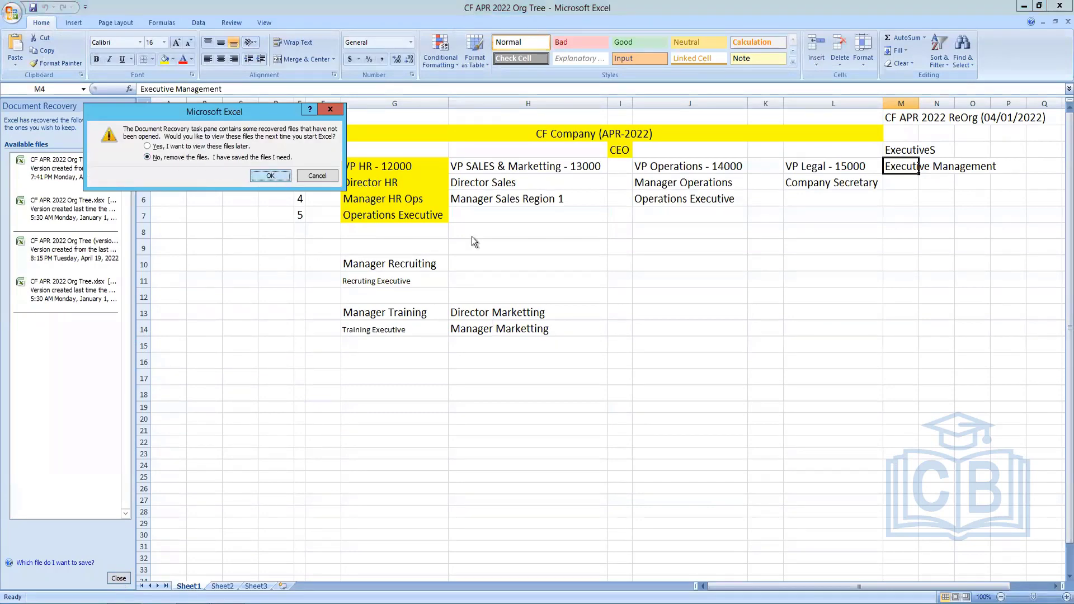
key("Return")
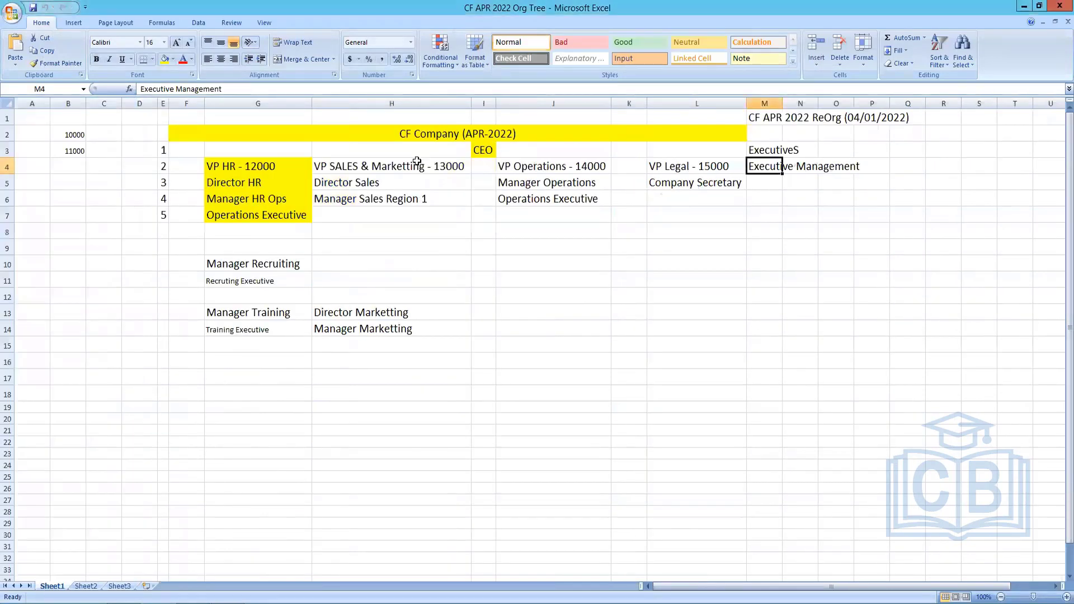
Step: Fill the VP SALES & Marketting, VP Operations and VP Legal cells in row 4 with yellow
left_click(417, 161)
left_click(512, 166, "ctrl")
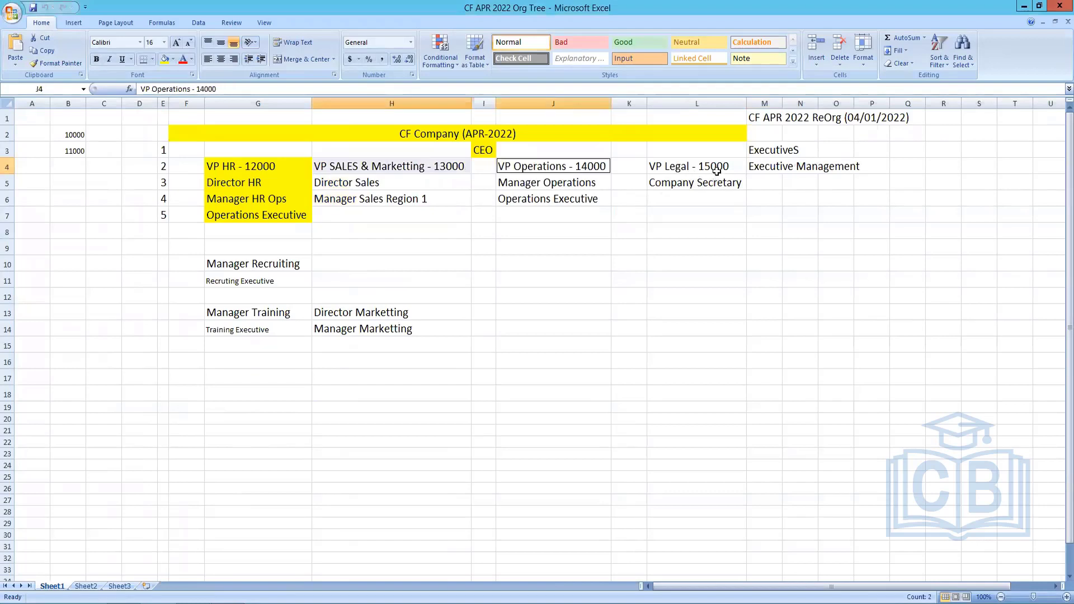
left_click(717, 169, "ctrl")
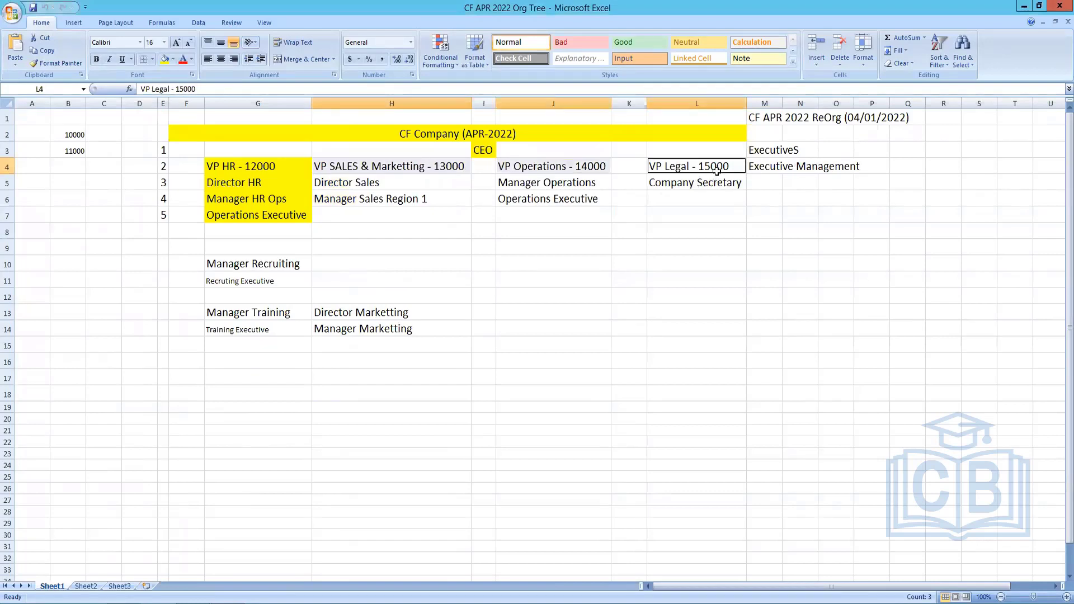
left_click(165, 60)
left_click(591, 313)
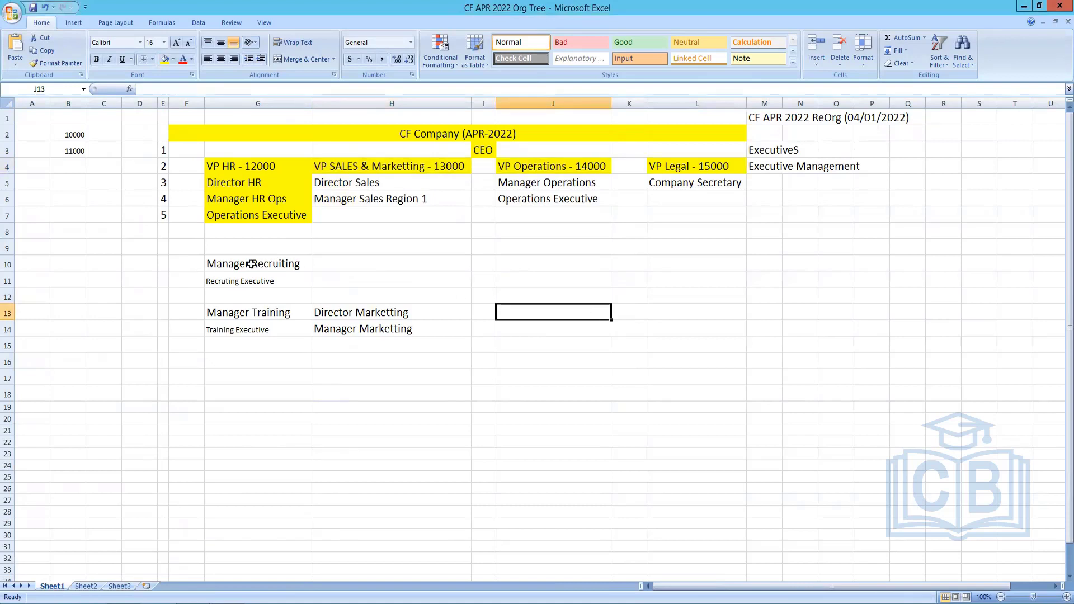
Step: Review the unhighlighted sales, operations, legal, recruiting, training and marketing roles in the org tree
left_click_drag(350, 182, 381, 183)
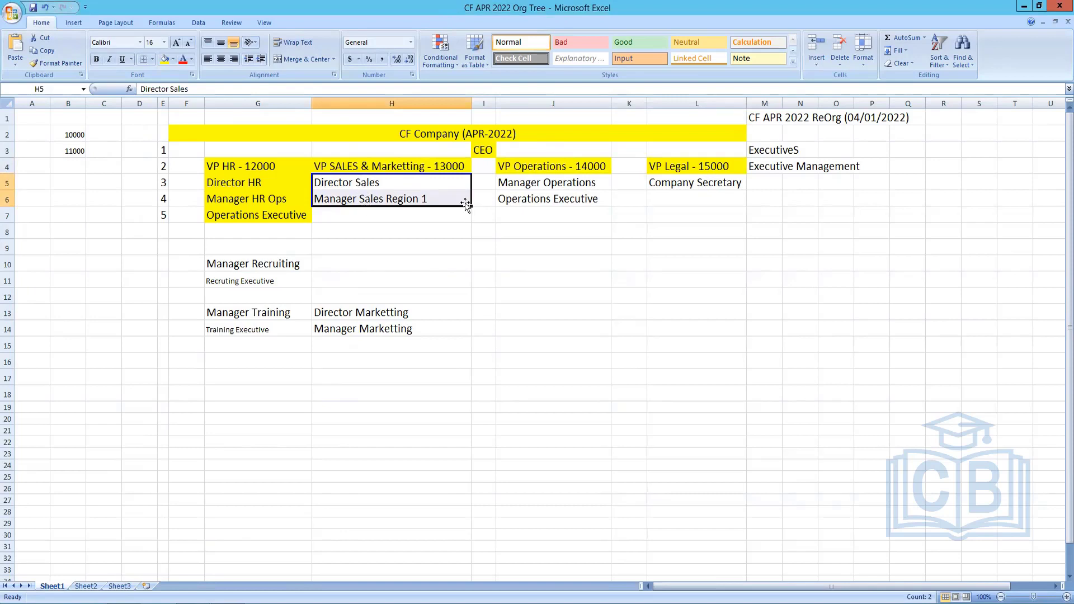
left_click_drag(512, 183, 516, 198)
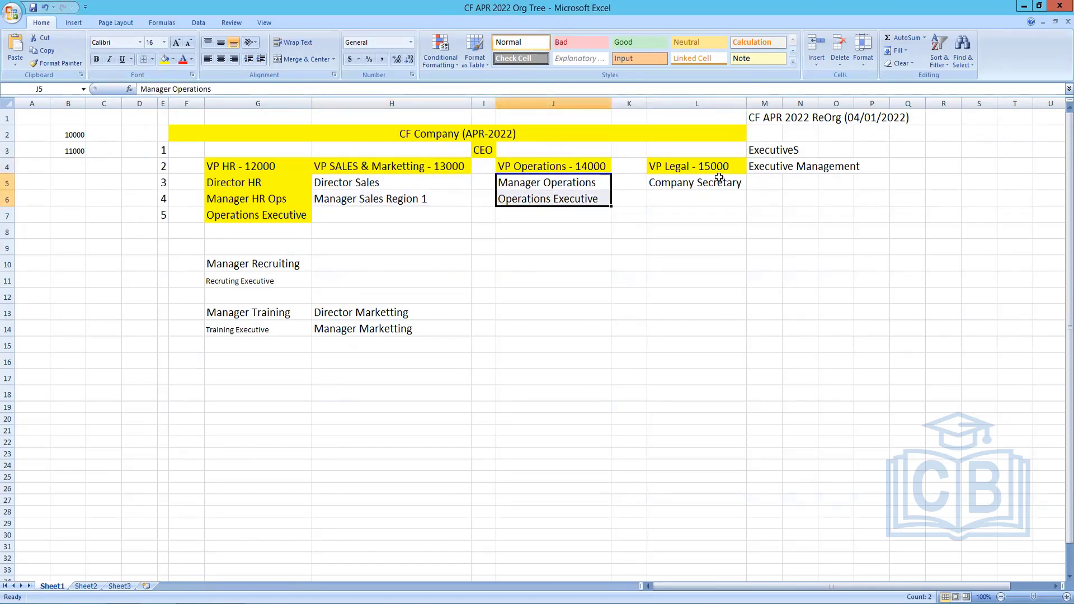
left_click(718, 180)
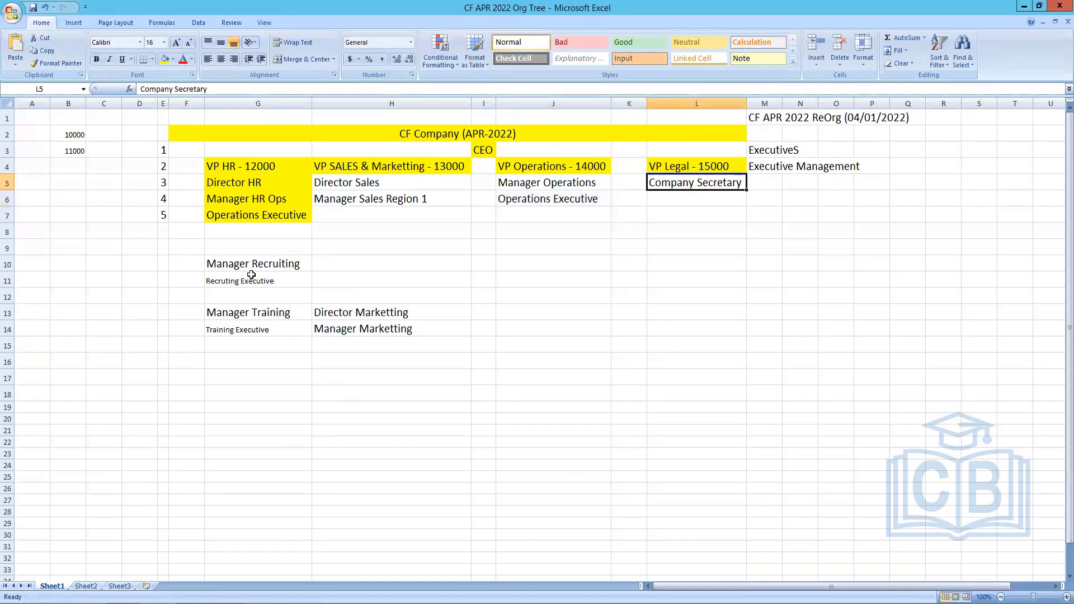
left_click(218, 261)
left_click_drag(394, 322, 395, 324)
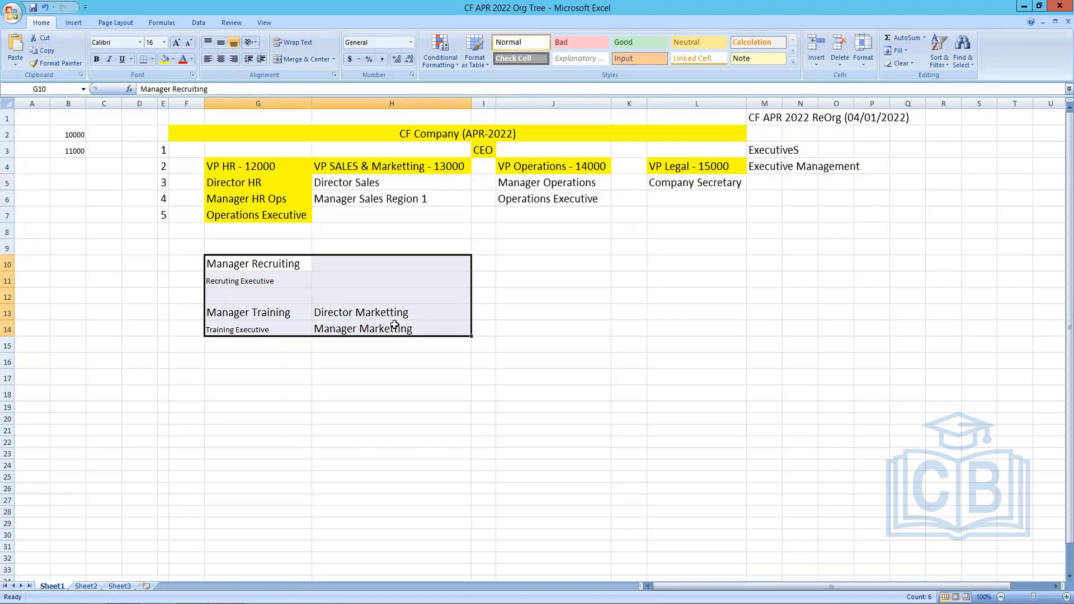
left_click(228, 264)
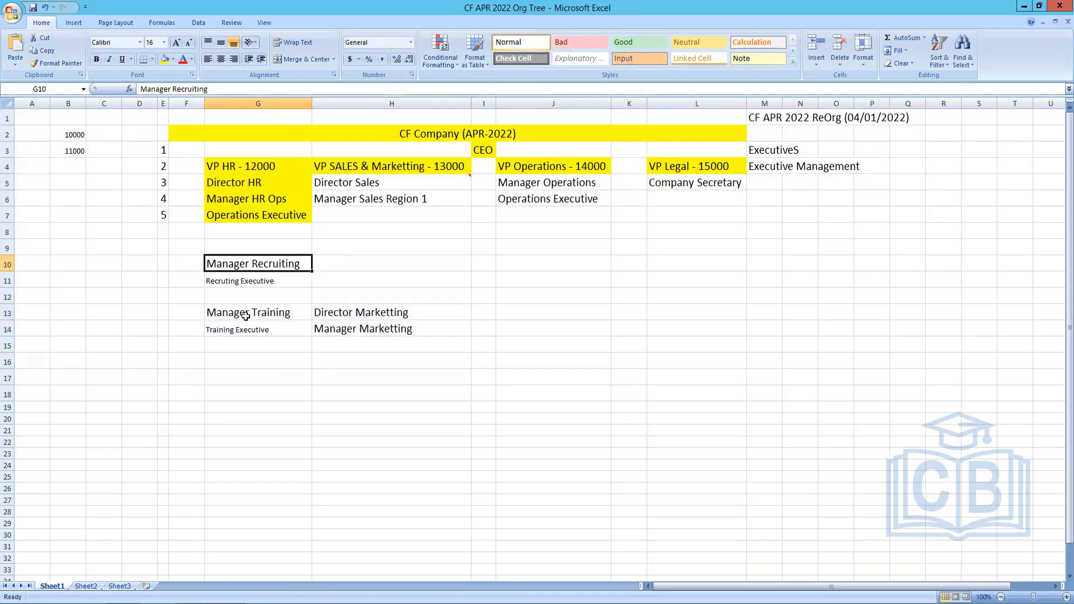
left_click_drag(248, 313, 247, 331)
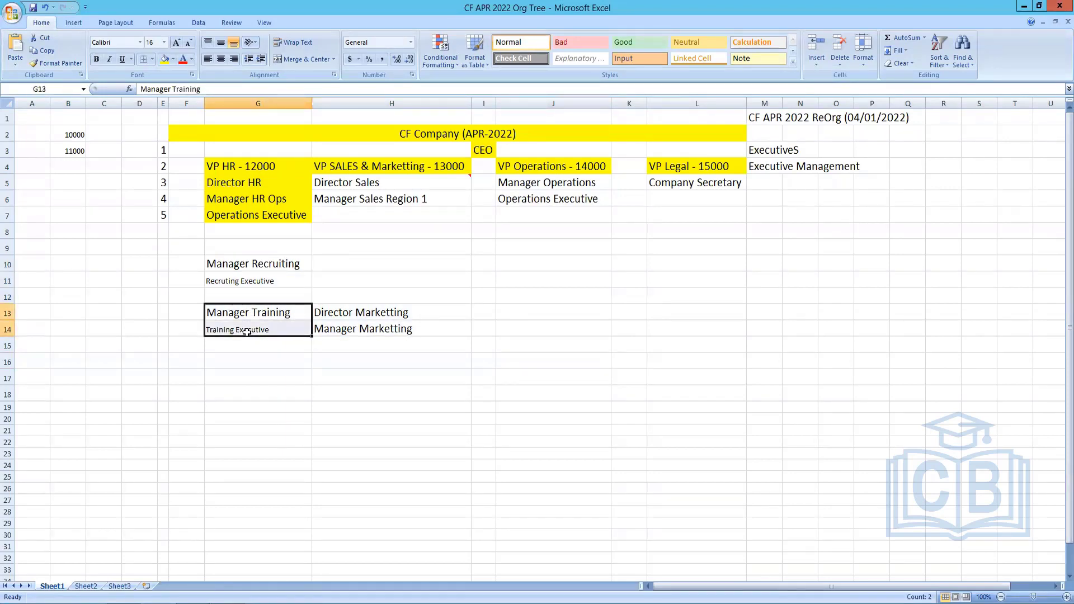
Step: Switch to Workday, open the Executive Management organization's org chart and go up to its superior level
key("alt+Tab")
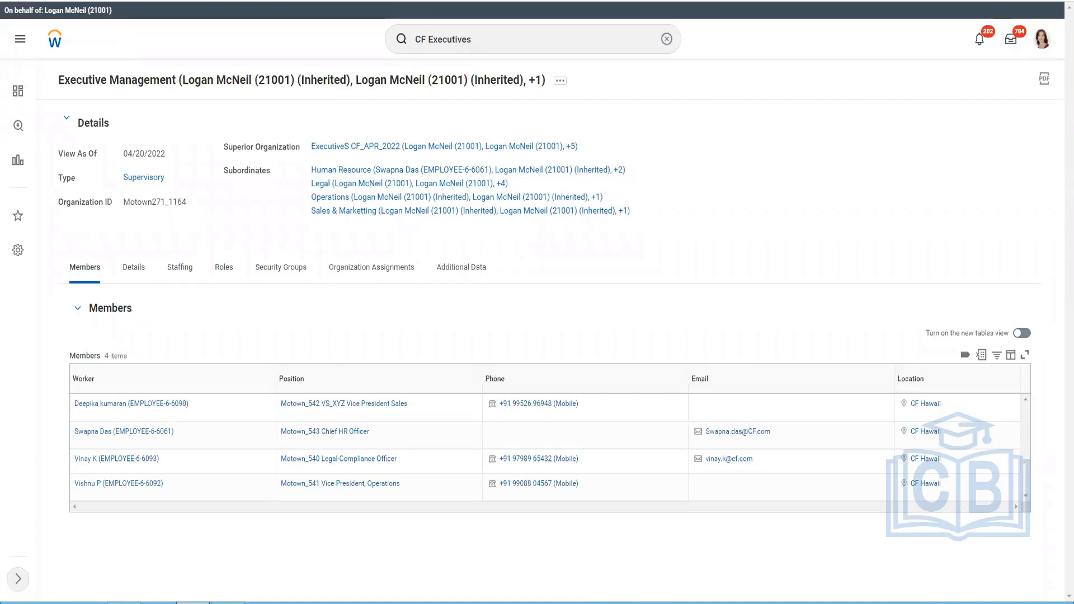
left_click(560, 83)
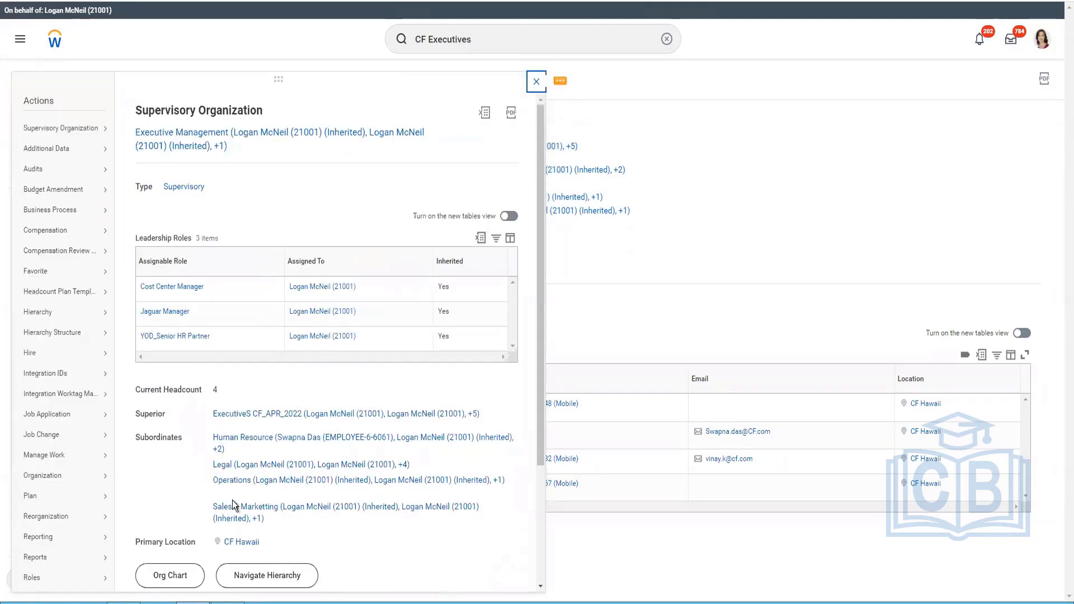
left_click(169, 575)
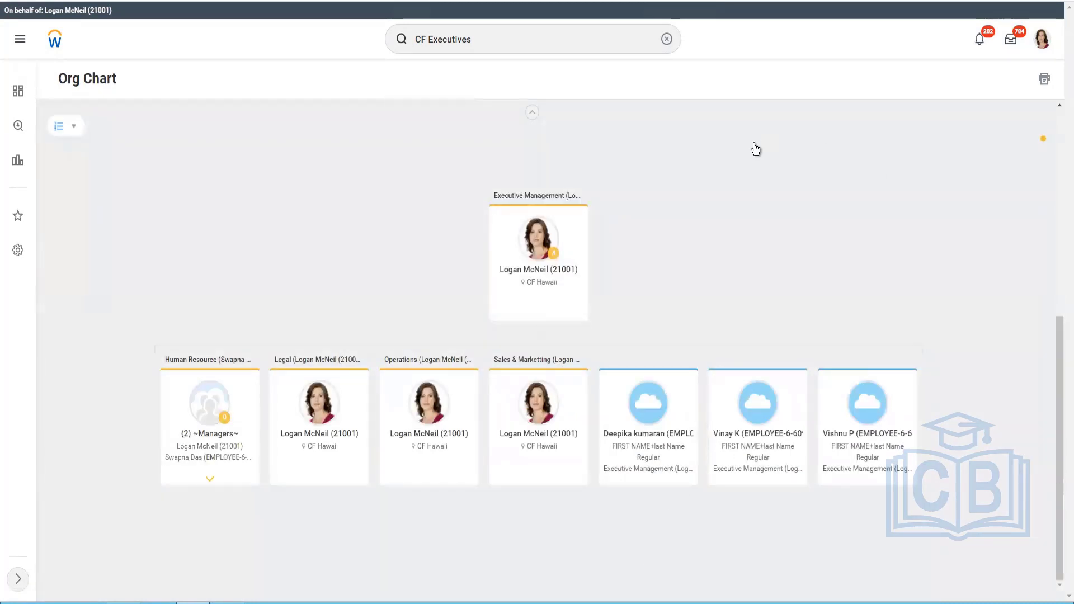
left_click(532, 114)
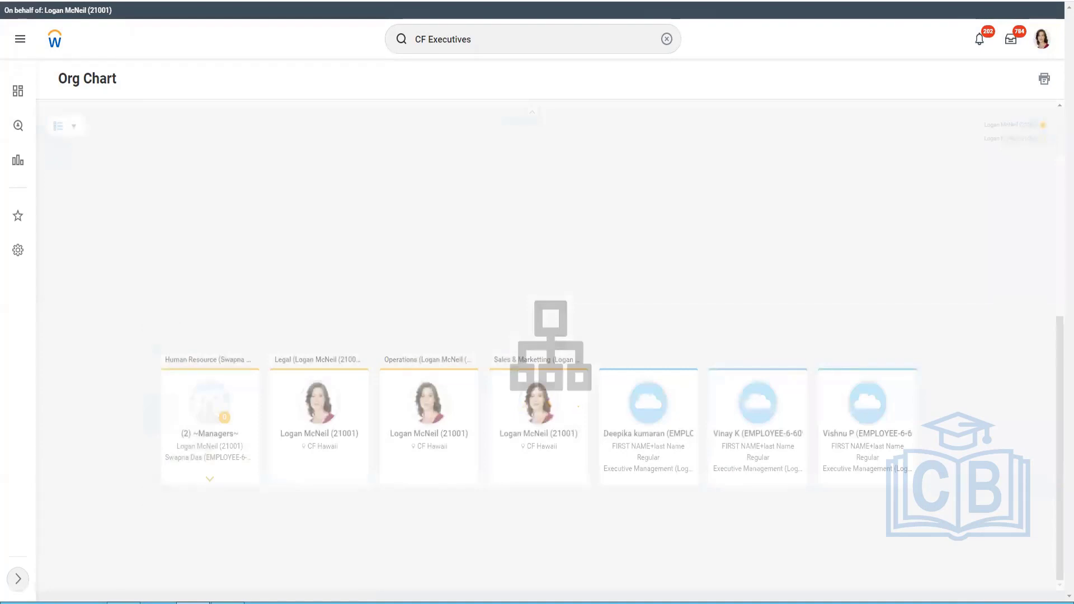
Step: Switch to the org tree workbook in Excel and examine the ExecutiveS row, the Executive Management row and the HR roles
left_click(227, 603)
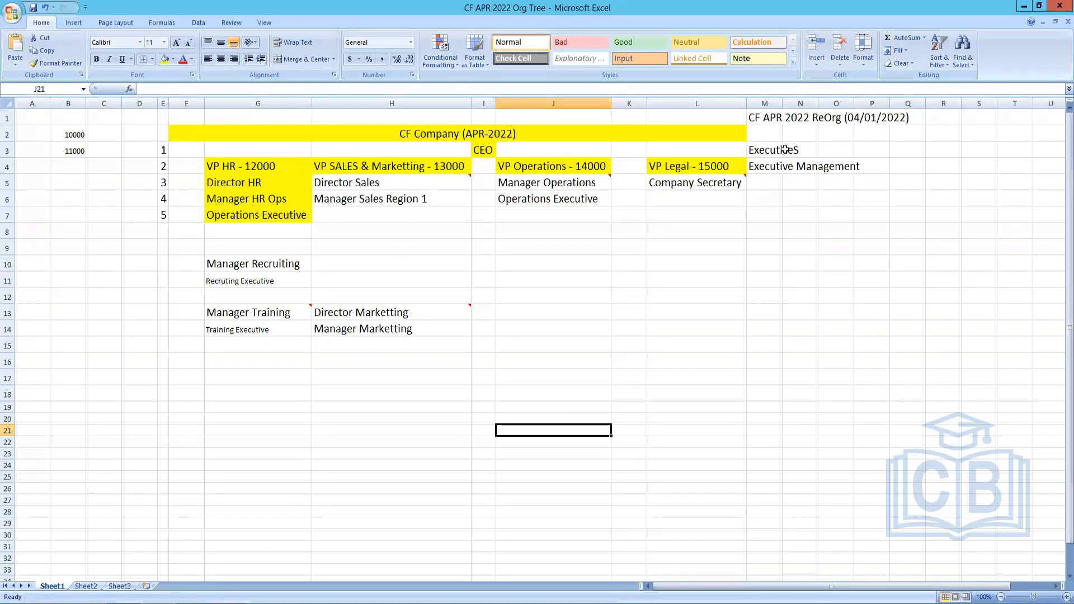
left_click(809, 150)
left_click(757, 151)
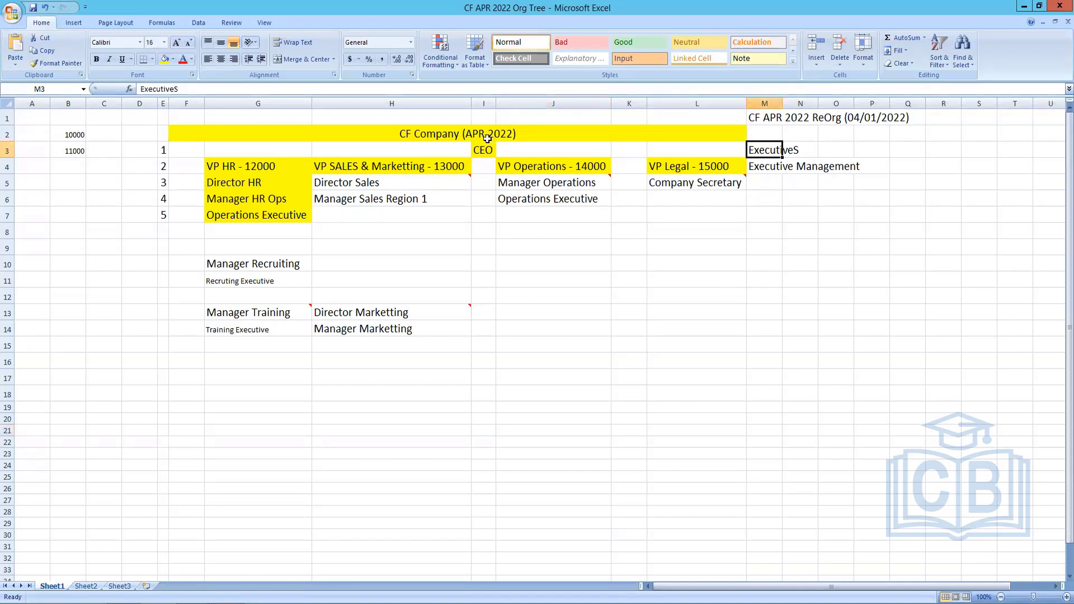
left_click(8, 151)
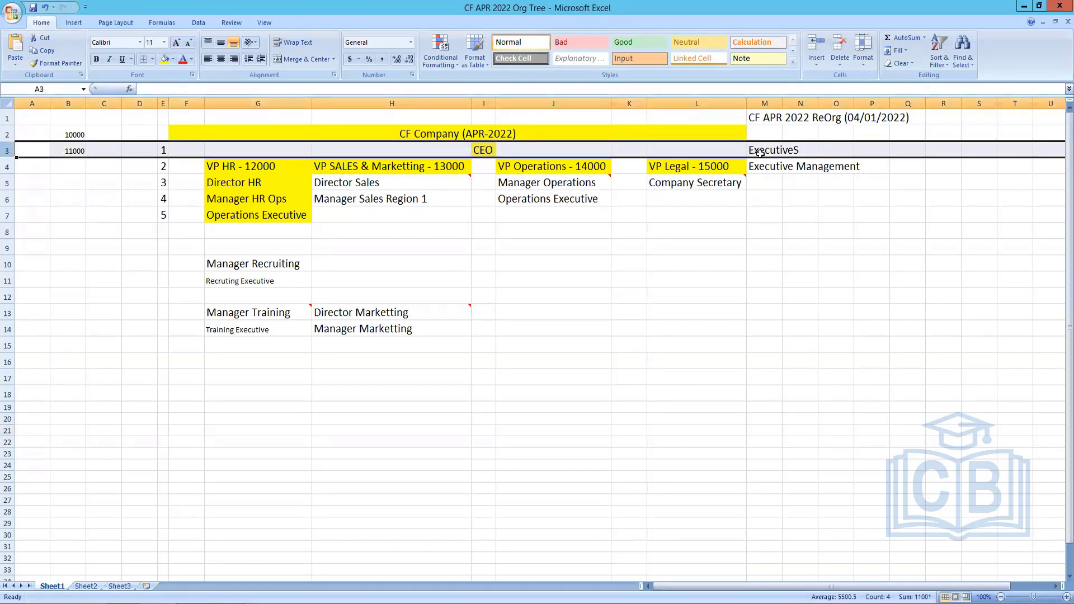
left_click(8, 166)
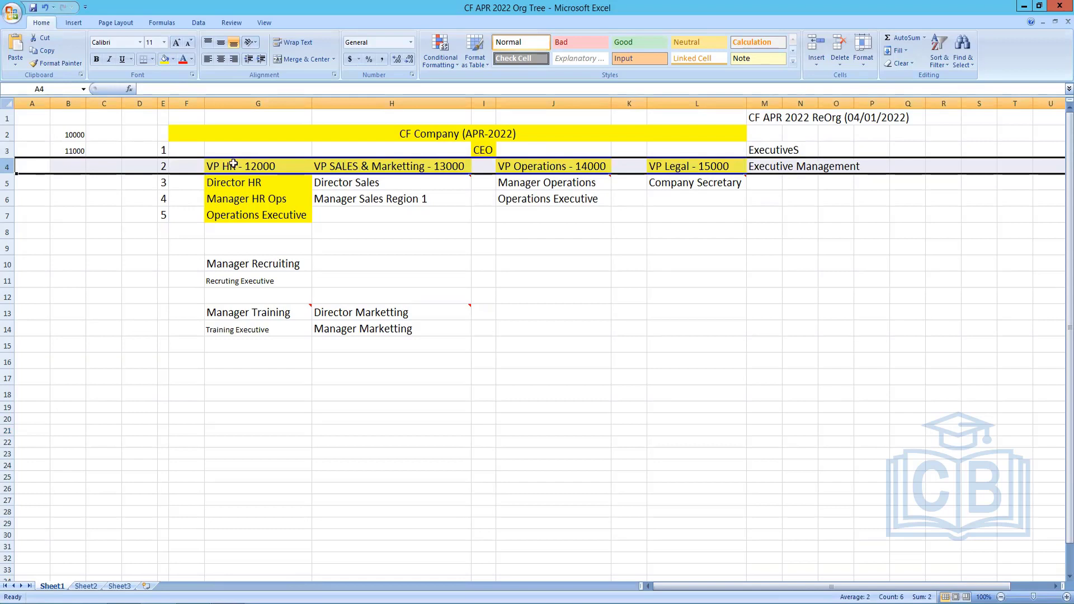
left_click(248, 182)
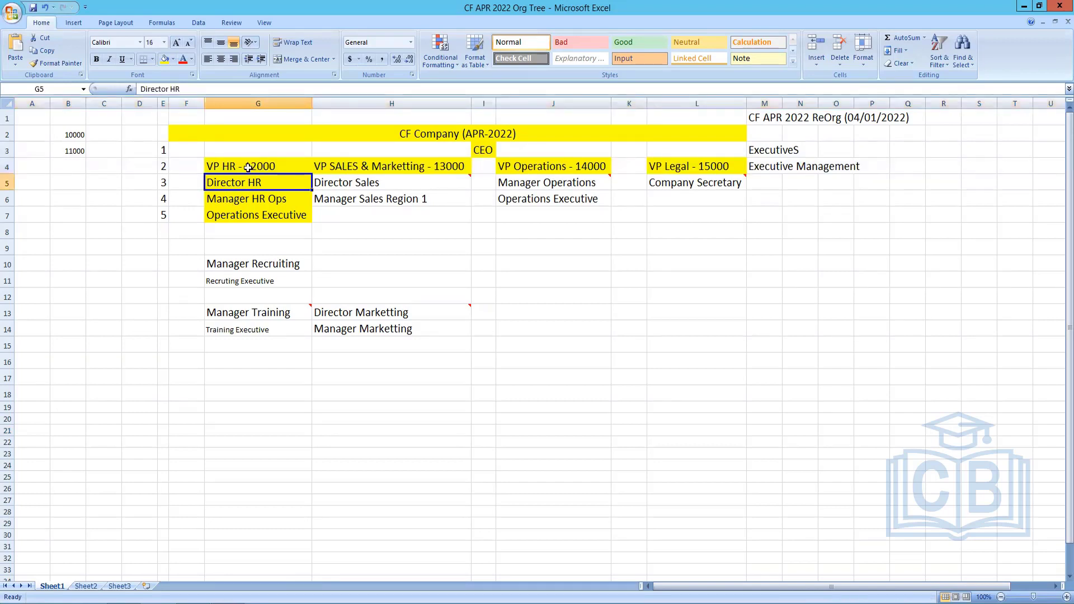
left_click(248, 167)
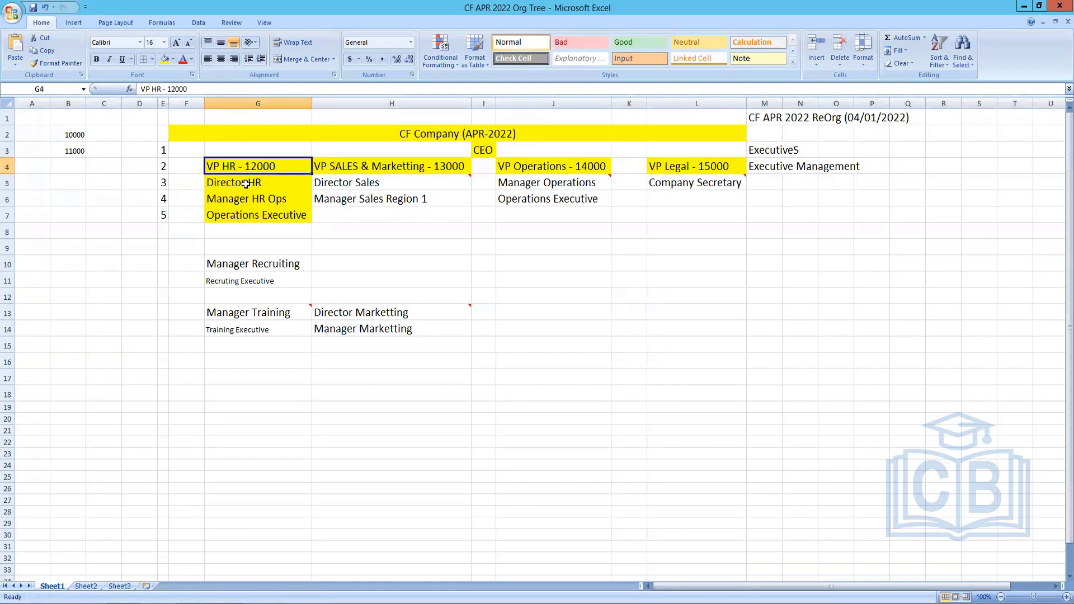
left_click_drag(247, 183, 248, 219)
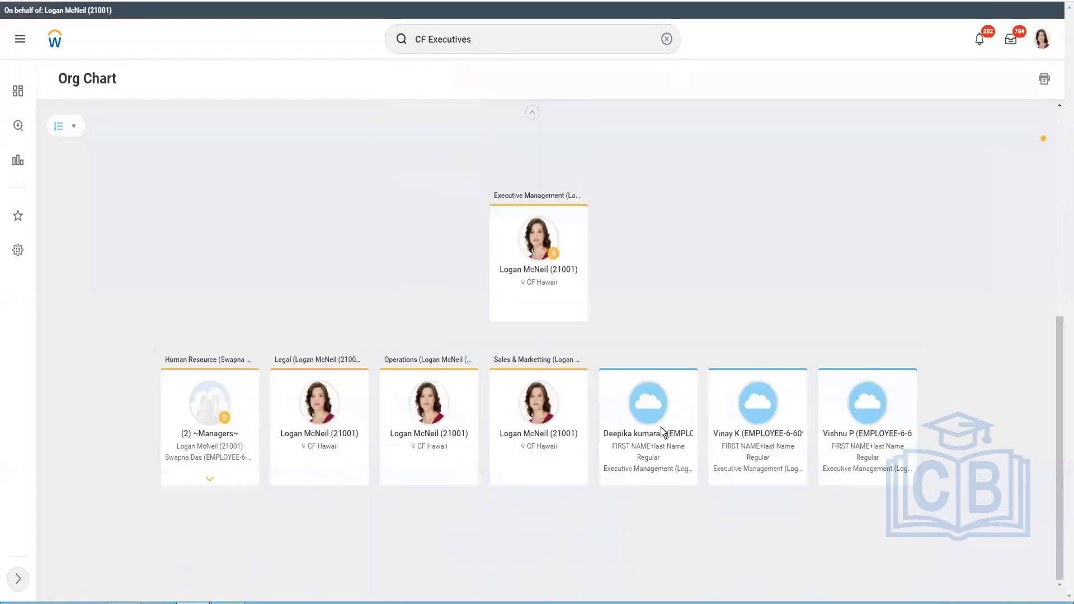
Step: In the Workday org chart, view the superior ExecutiveS CF_APR_2022 level and return to the Executive Management level
left_click(526, 115)
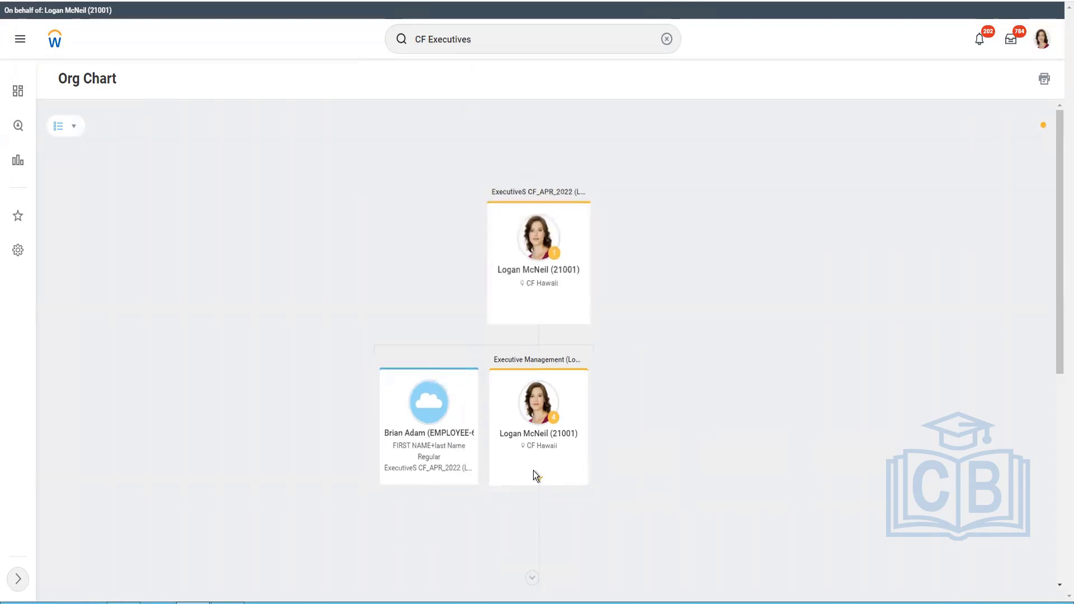
scroll(556, 480, "down", 1)
scroll(556, 480, "up", 1)
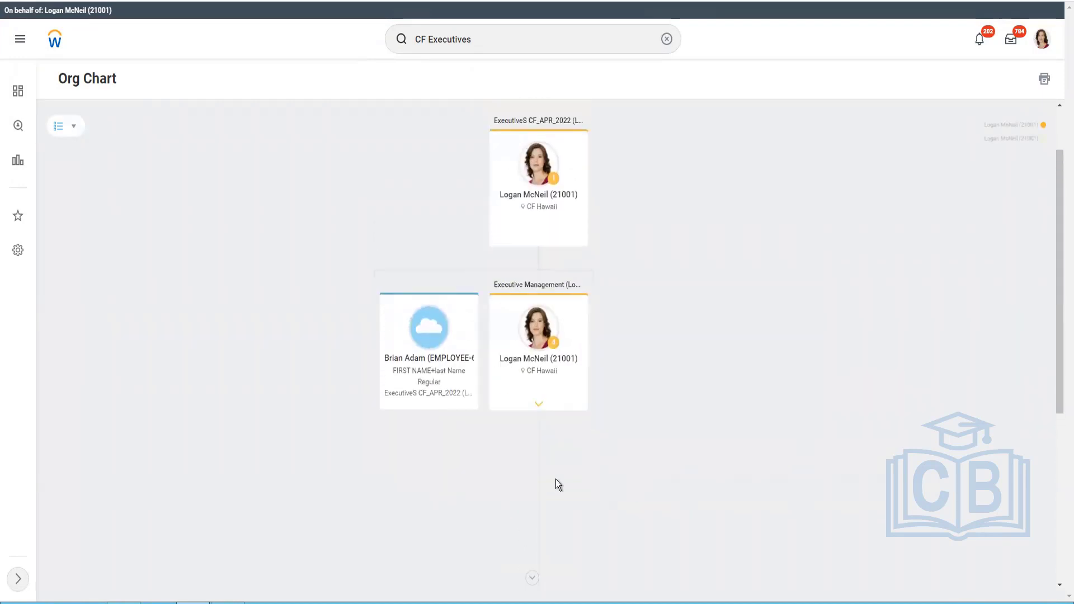
left_click(558, 484)
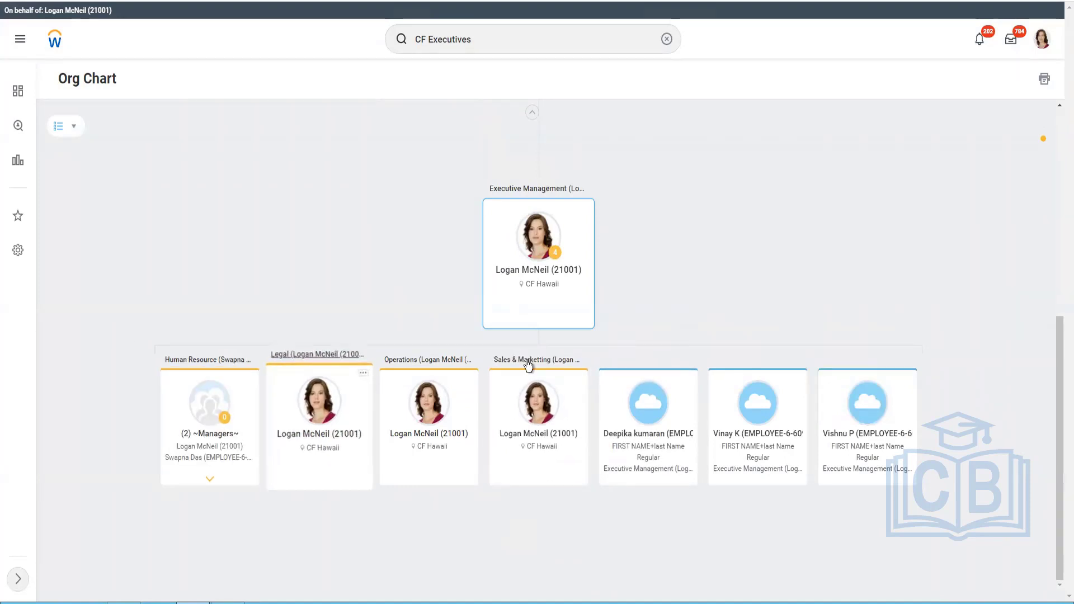
Step: Expand the Human Resource organization in the org chart and inspect its HR Operations, Recruiting and Training subordinates
left_click(210, 480)
left_click(212, 482)
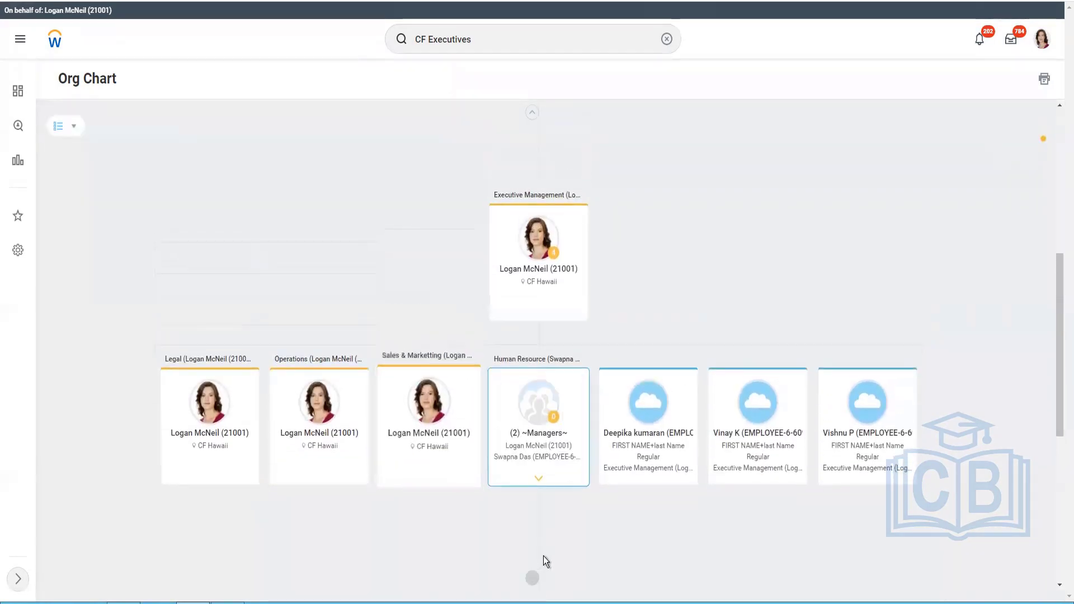
left_click(540, 480)
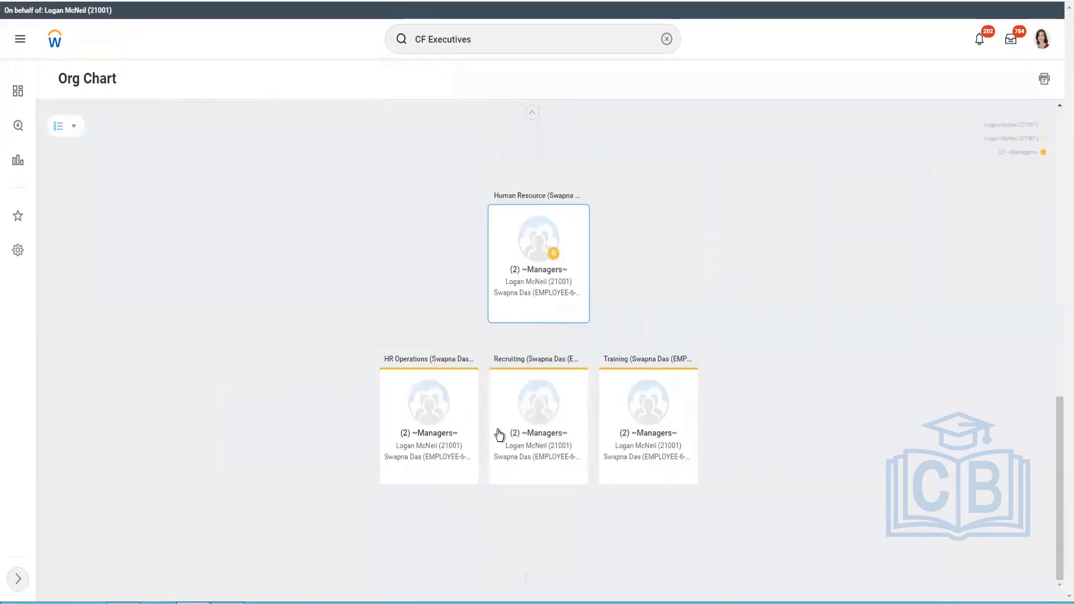
left_click(499, 434)
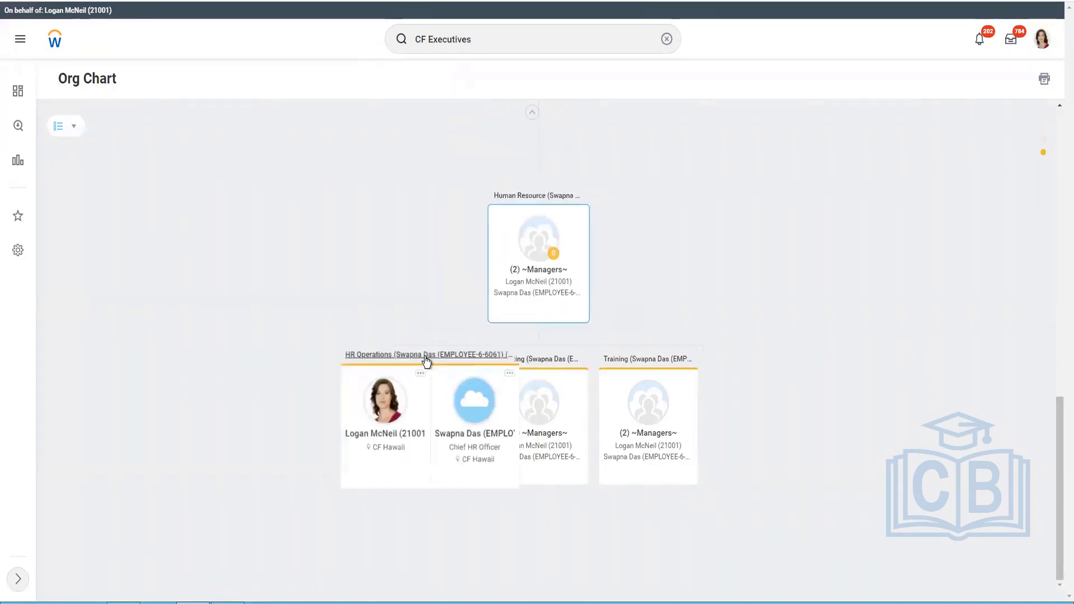
Step: Go back up to the Executive Management level of the org chart and select the Operations organization
left_click(528, 114)
left_click(527, 114)
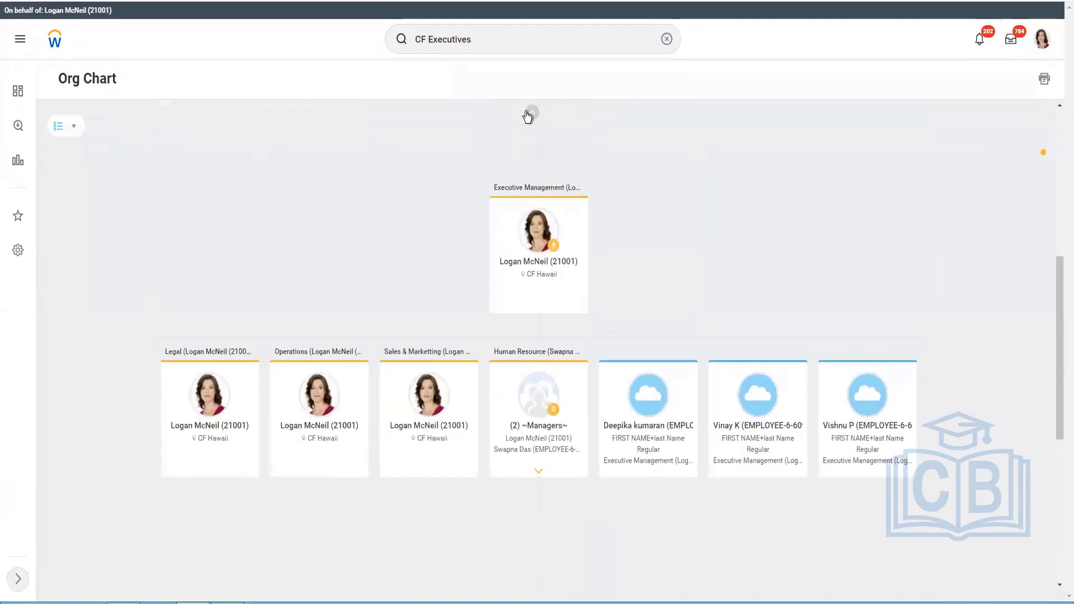
left_click(336, 357)
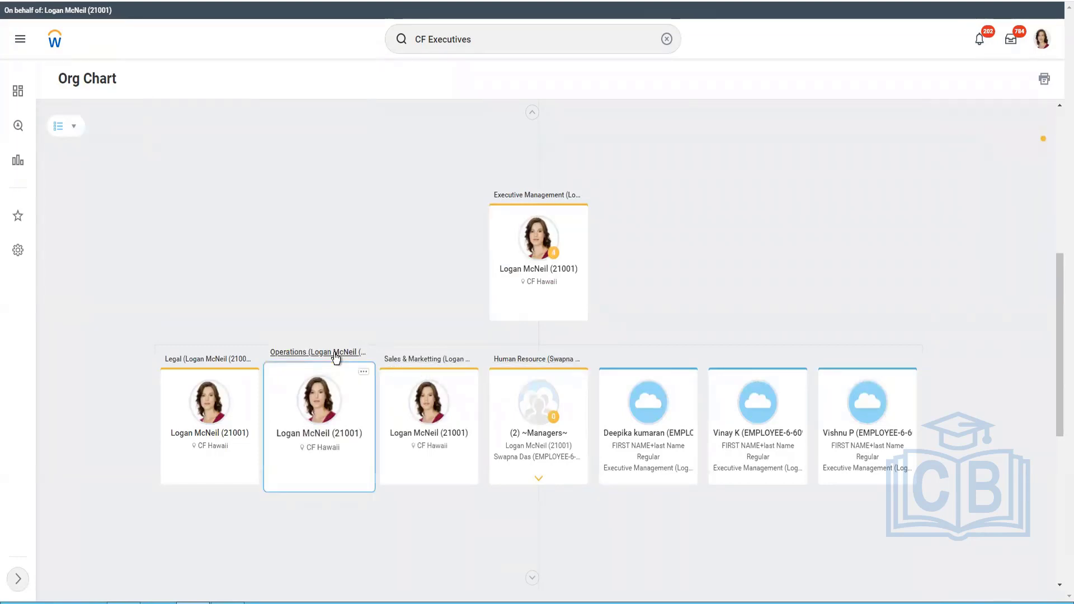
Step: In the org chart, select the Operations organization and expand Human Resource to view its subordinate organizations
left_click(336, 356)
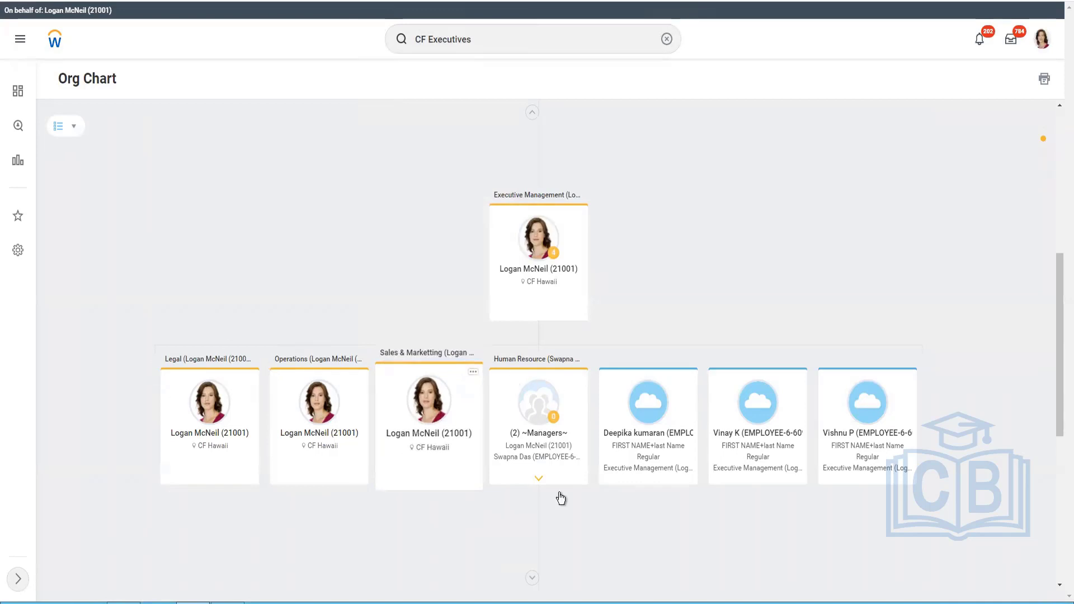
left_click(542, 477)
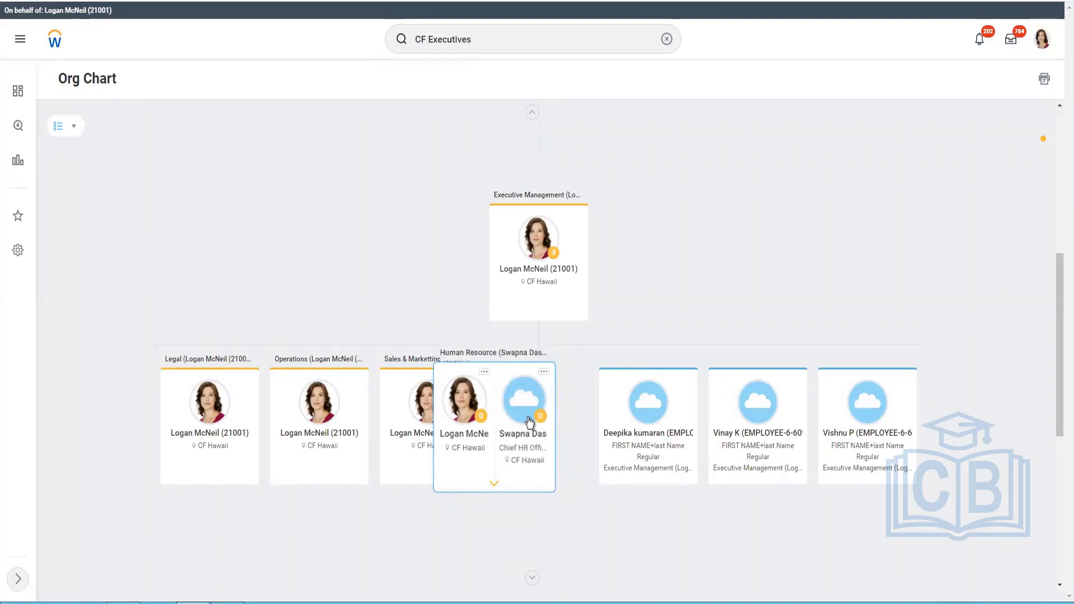
left_click(477, 426)
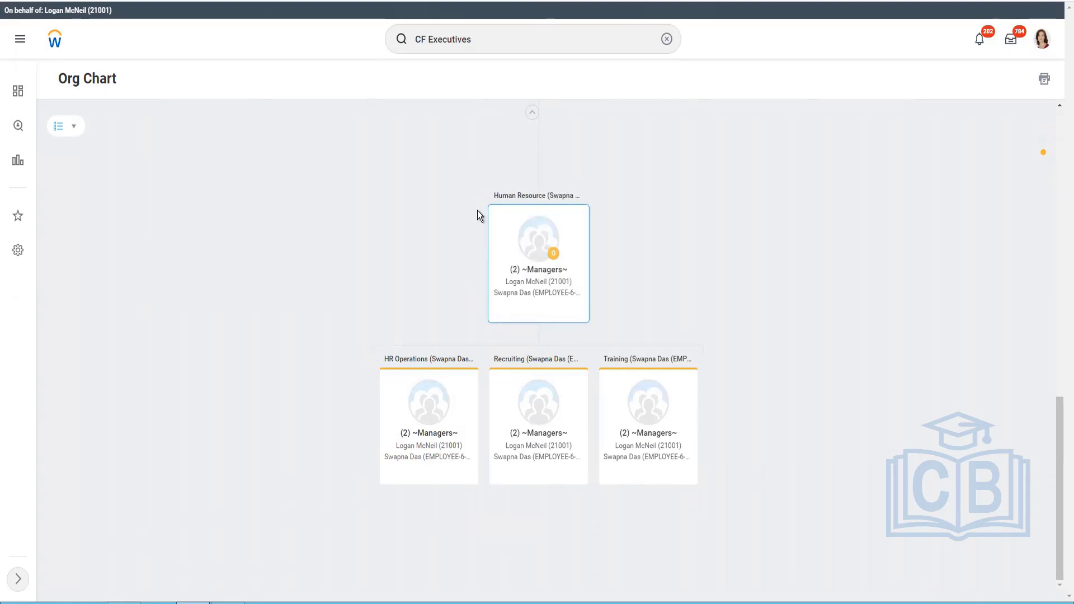
Step: Try to open Edit Supervisory Organization for the Human Resource organization from the org chart
right_click(526, 195)
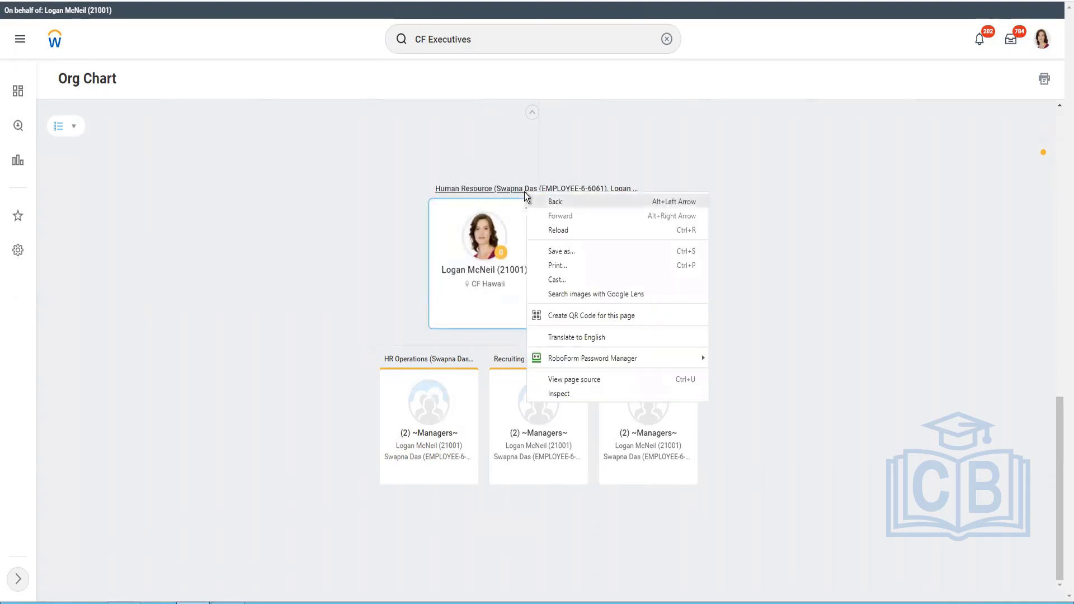
key("Escape")
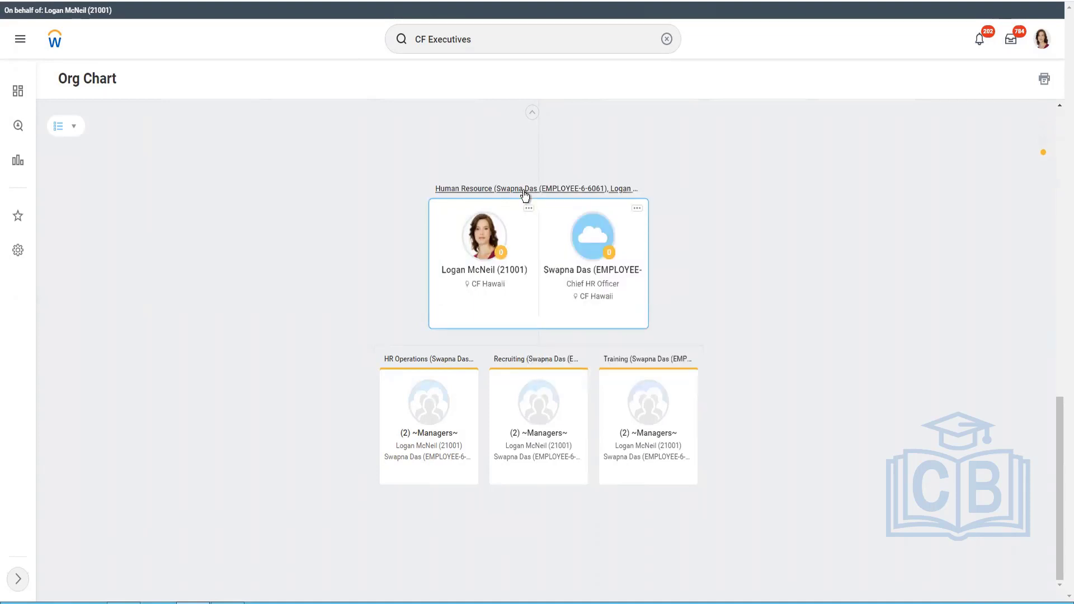
left_click(525, 194)
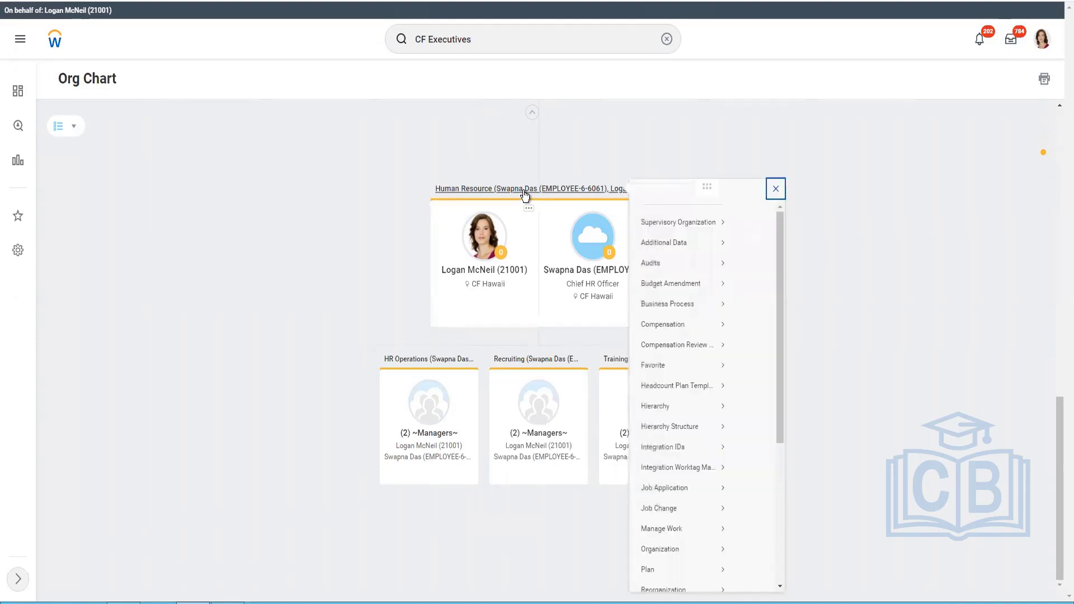
left_click(557, 193)
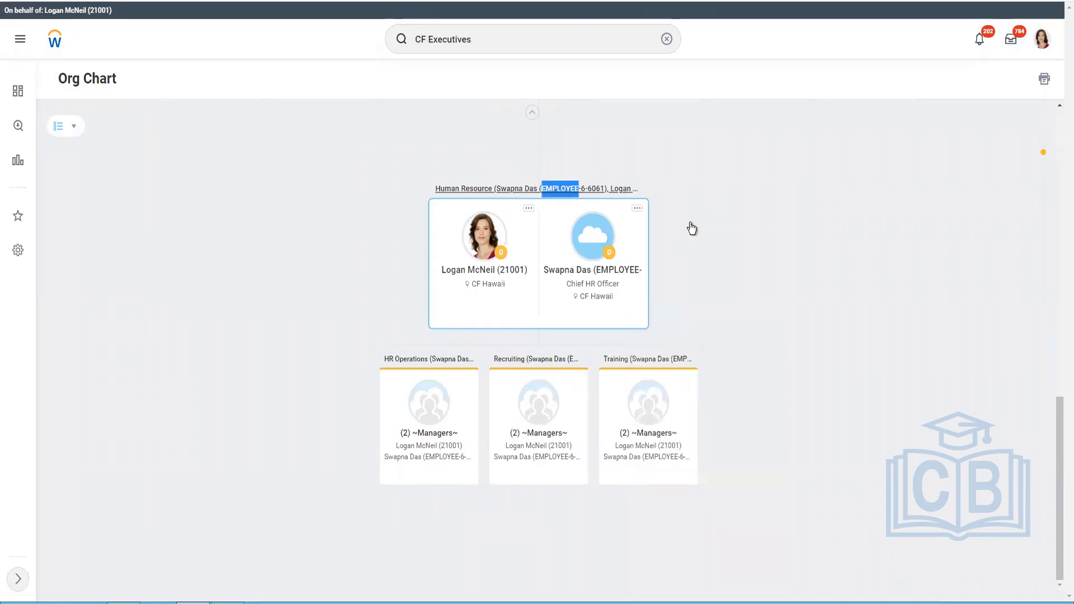
left_click(618, 191)
mouse_move(743, 218)
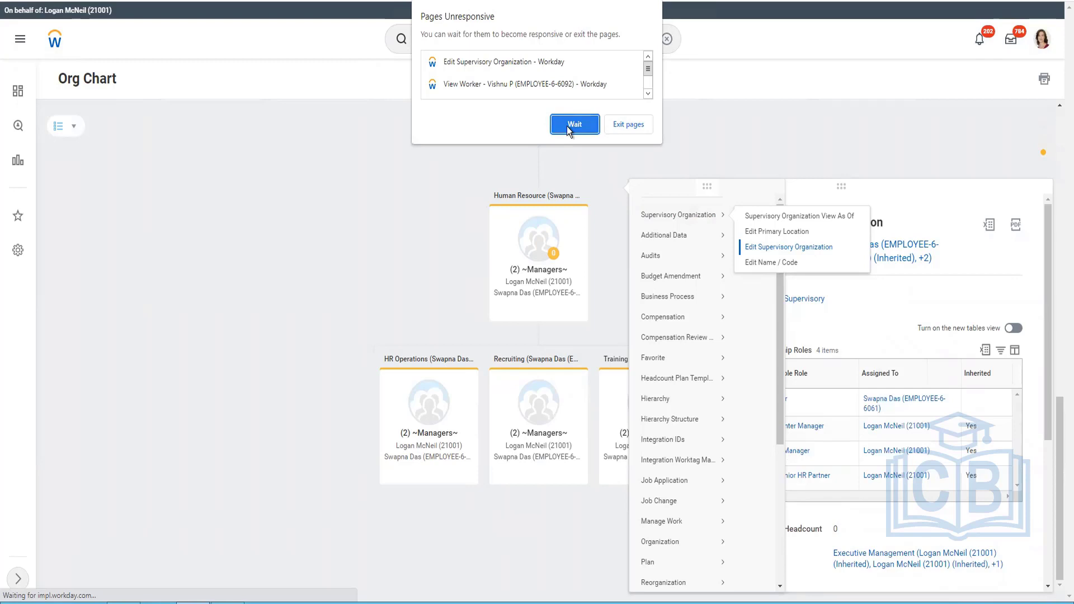
left_click(569, 126)
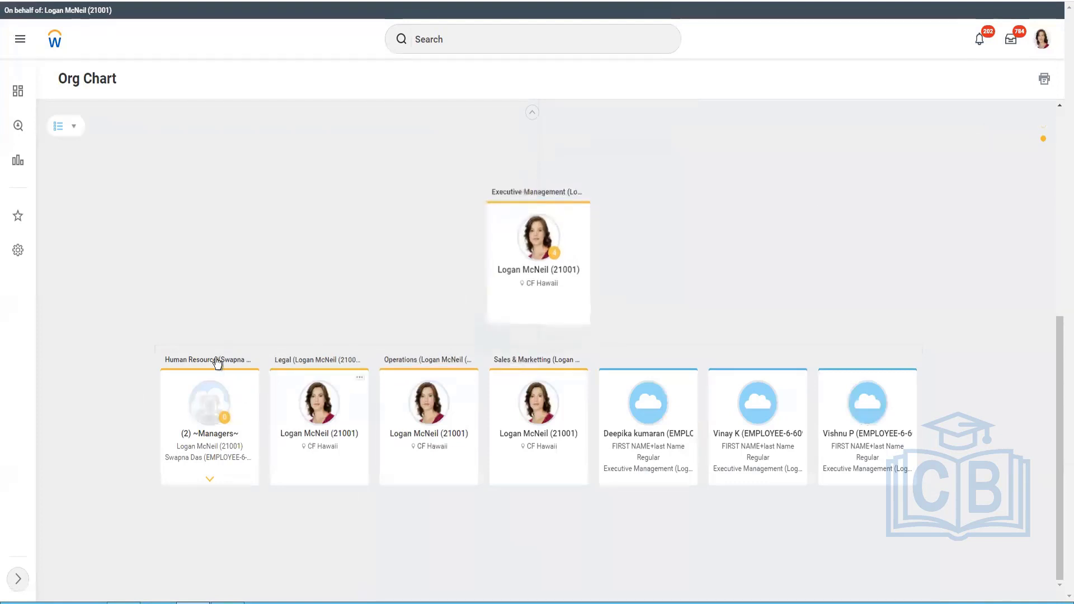
Step: Open Edit Supervisory Organization for Human Resource, review its default company and cost center assignments, and submit the form
mouse_move(217, 364)
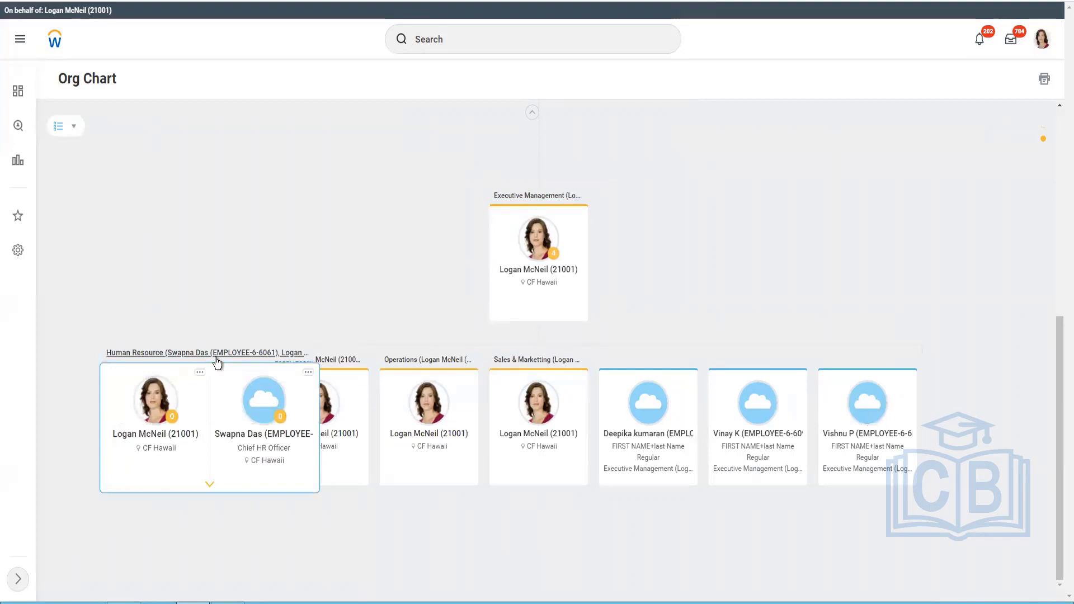
left_click(217, 363)
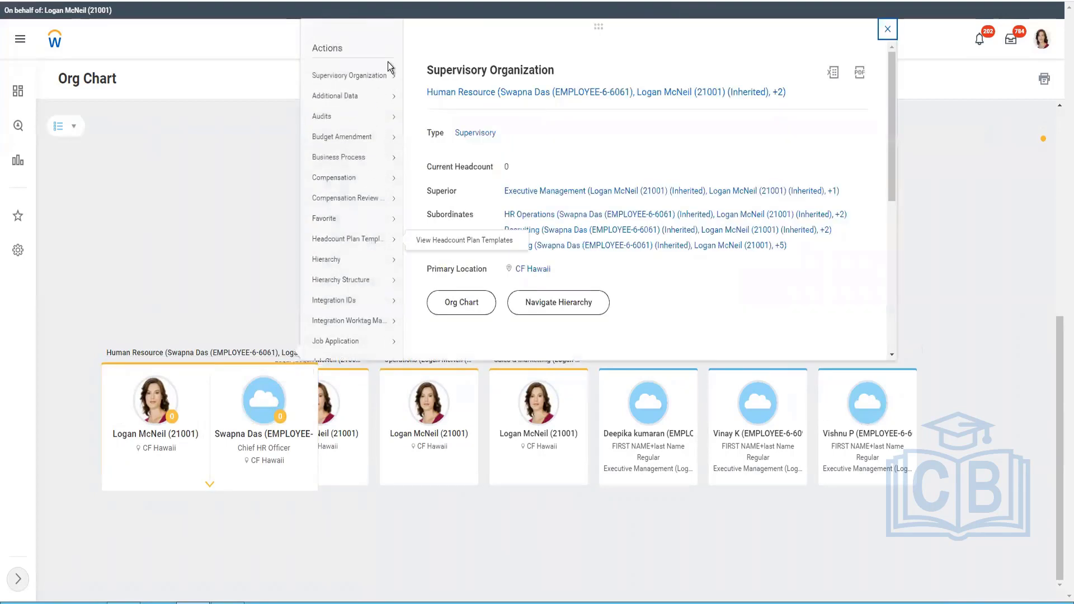
mouse_move(377, 80)
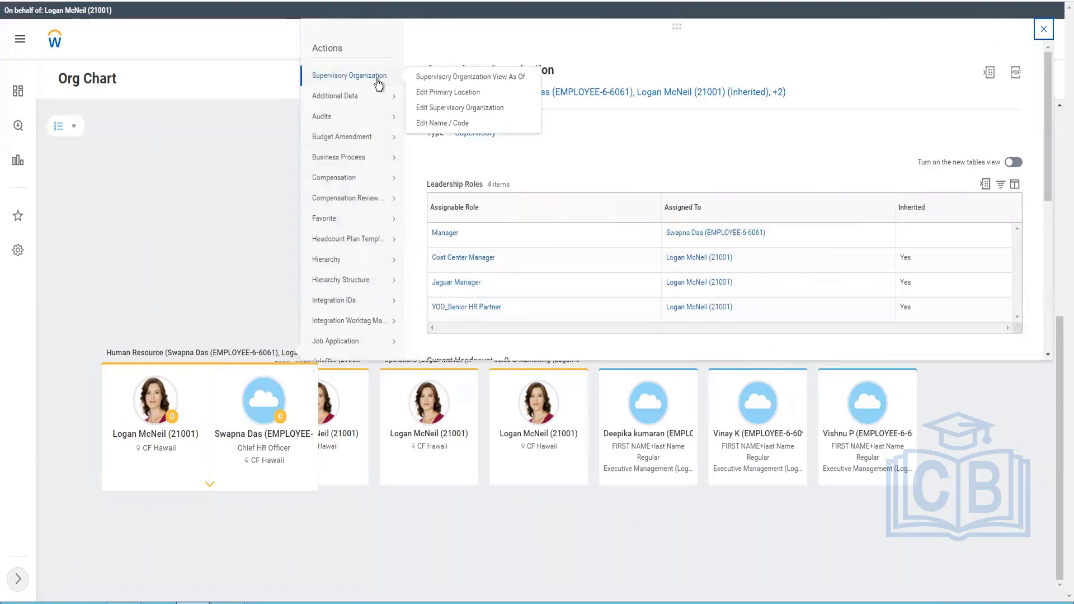
left_click(434, 109)
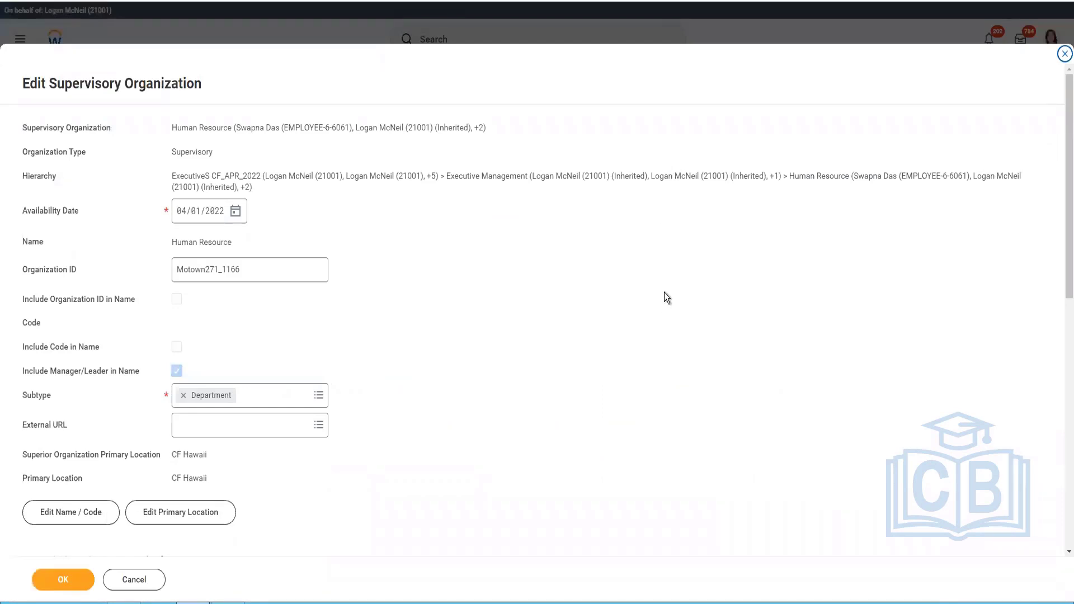
scroll(666, 302, "down", 8)
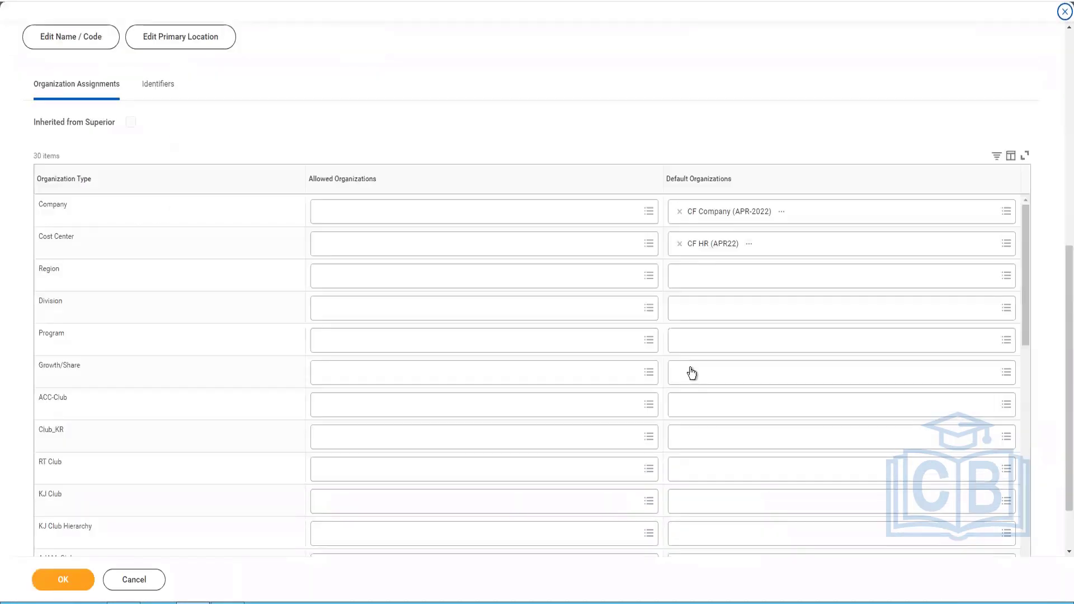
scroll(220, 118, "up", 3)
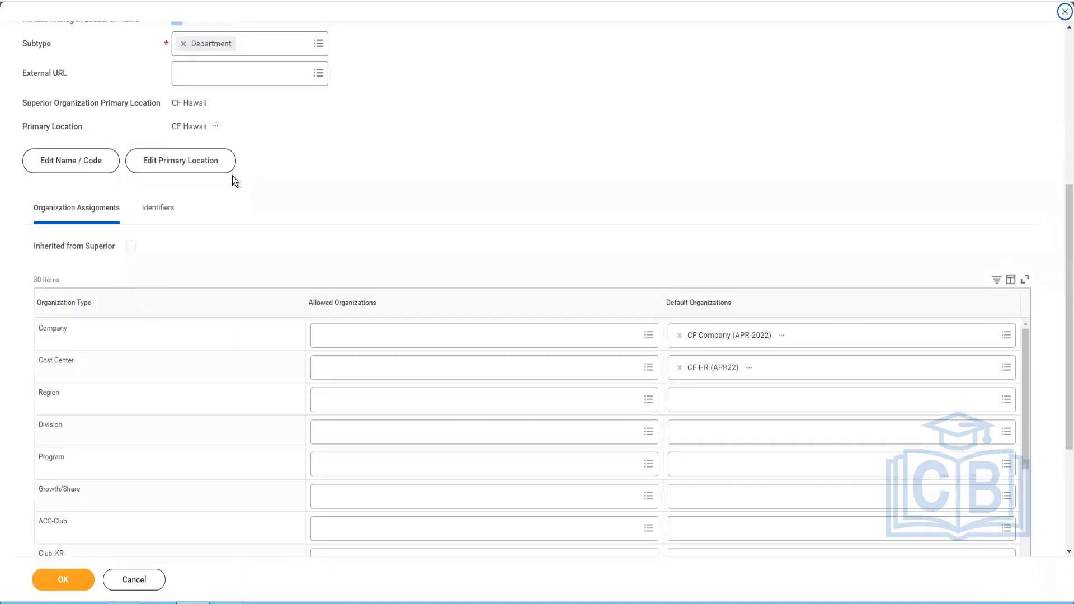
left_click(66, 580)
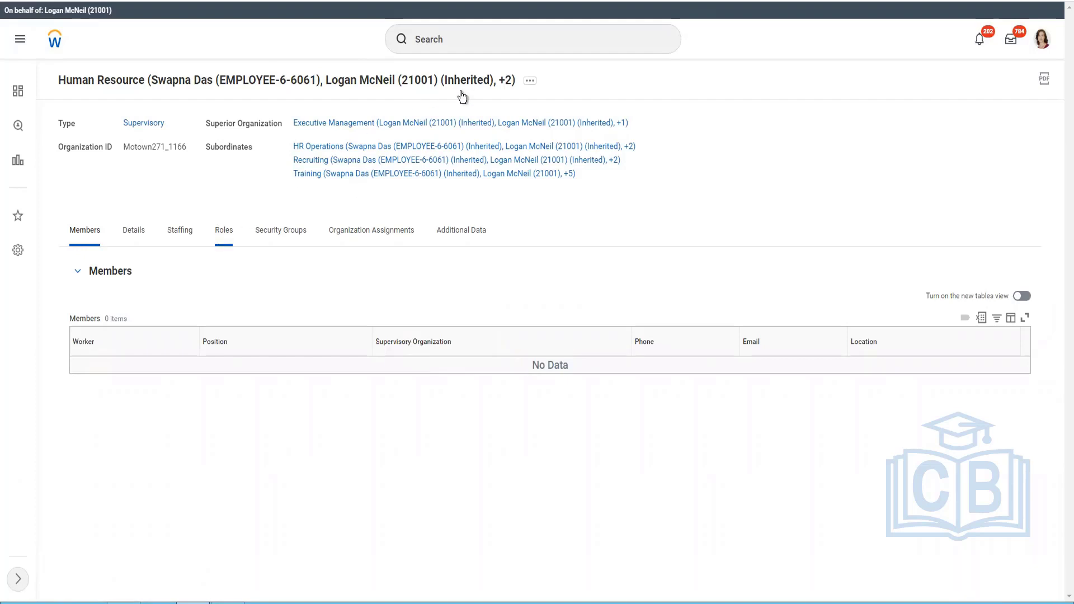
Step: Open Assign Roles for the Human Resource organization with the effective date 04/20/2022
left_click(530, 81)
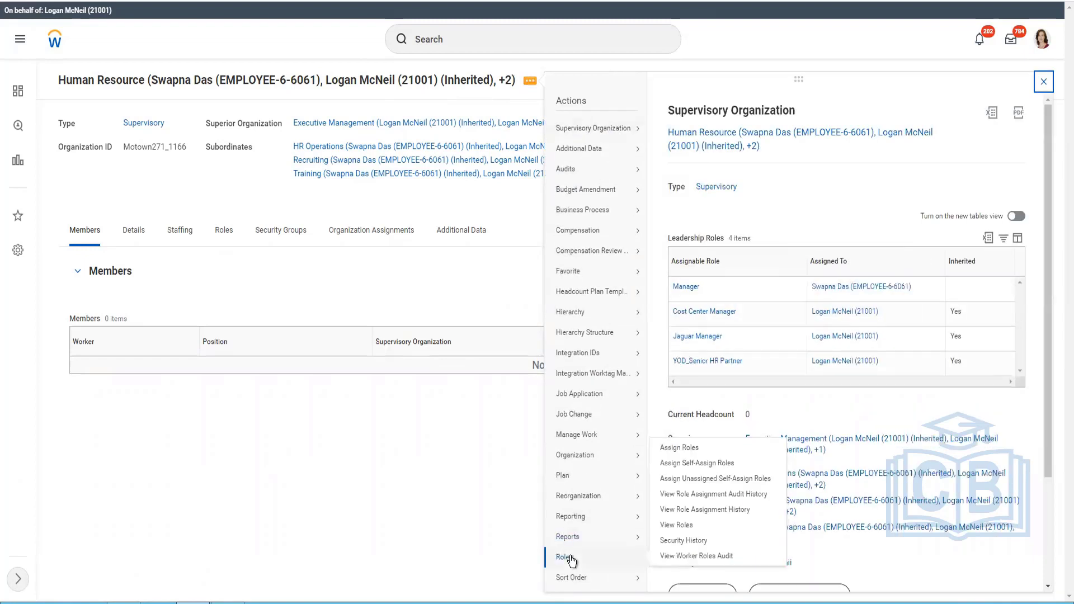
left_click(575, 559)
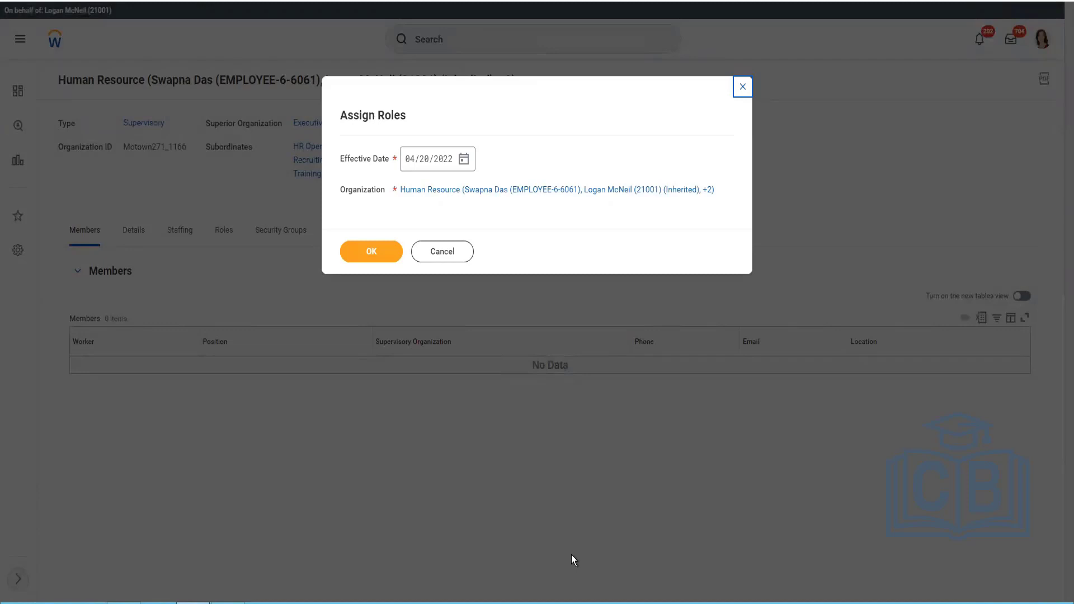
left_click(394, 256)
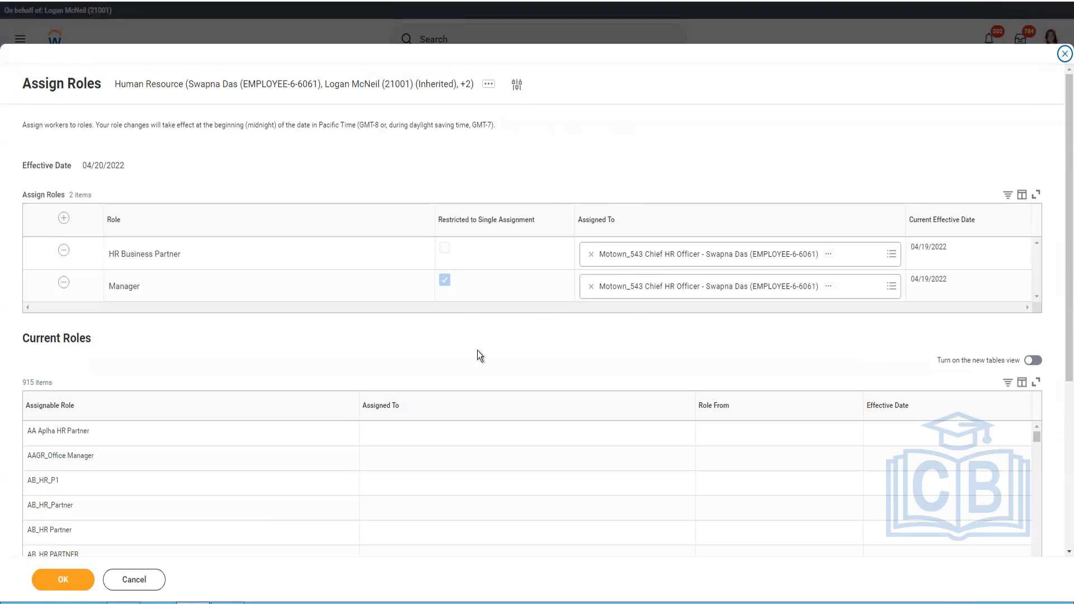
Step: Sort the Current Roles table by Assigned To in descending order and examine the assigned and inherited roles
scroll(478, 355, "down", 8)
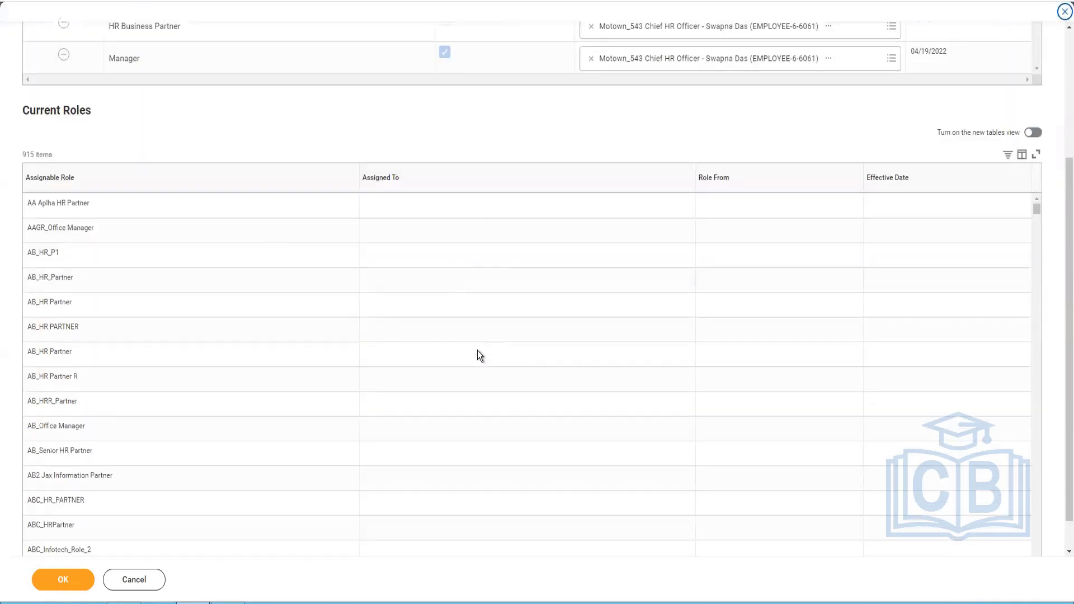
left_click(474, 187)
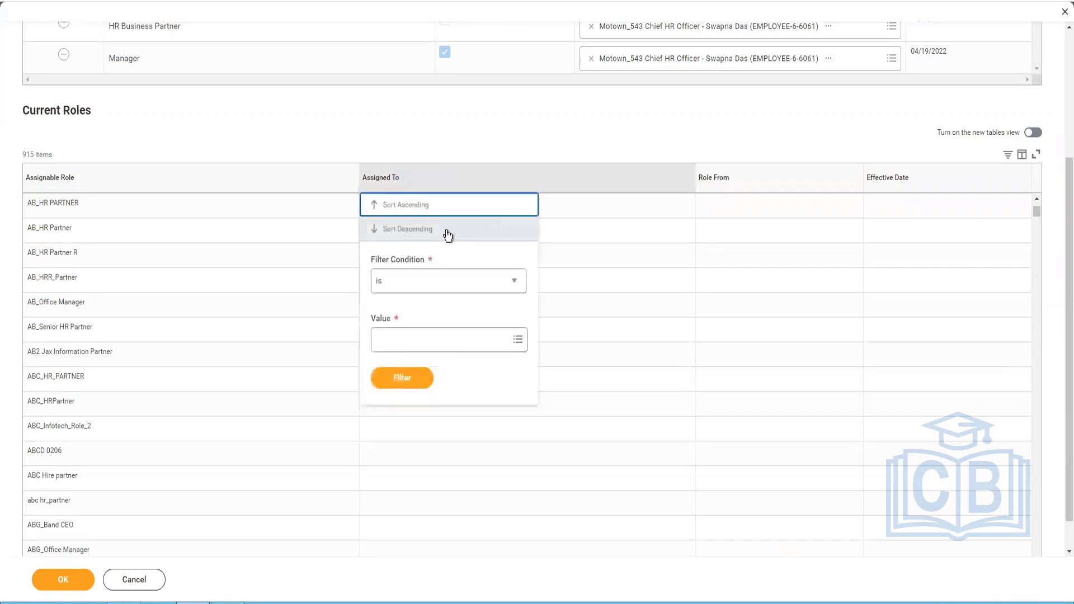
left_click(447, 234)
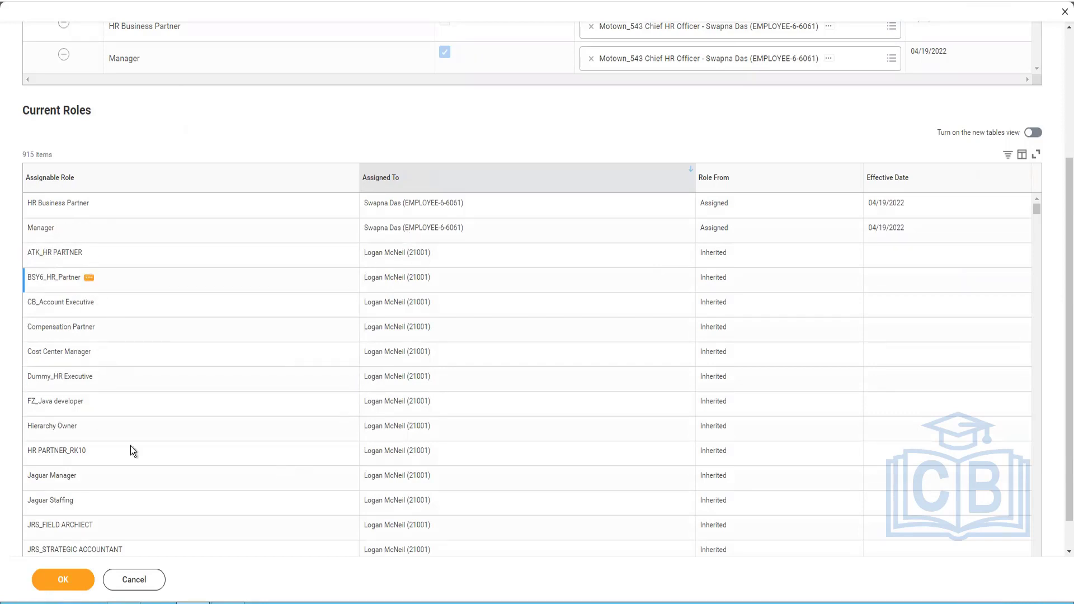
scroll(132, 448, "down", 3)
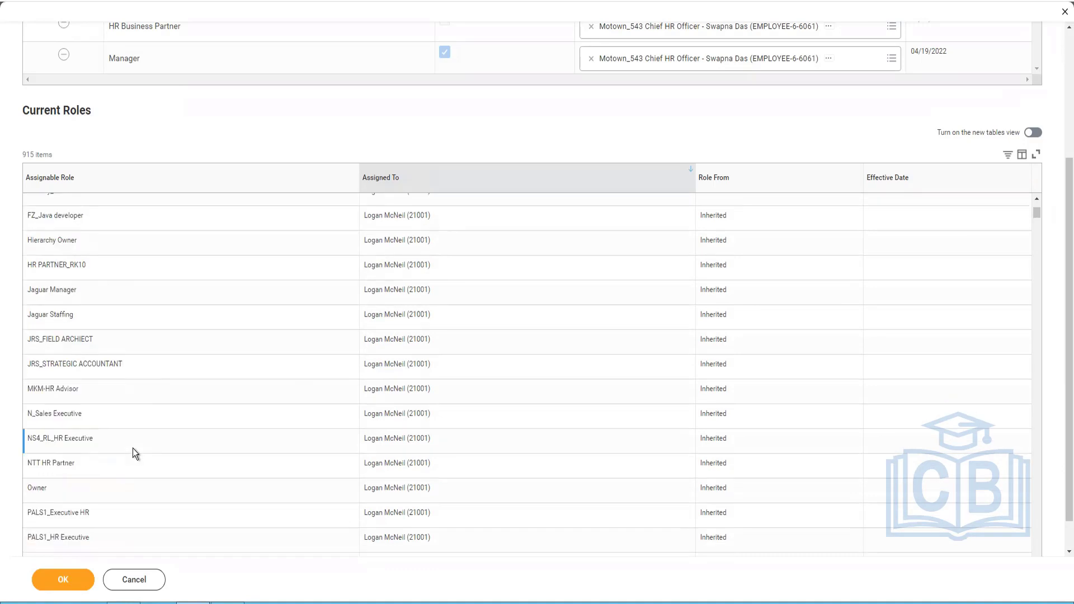
scroll(132, 448, "down", 1)
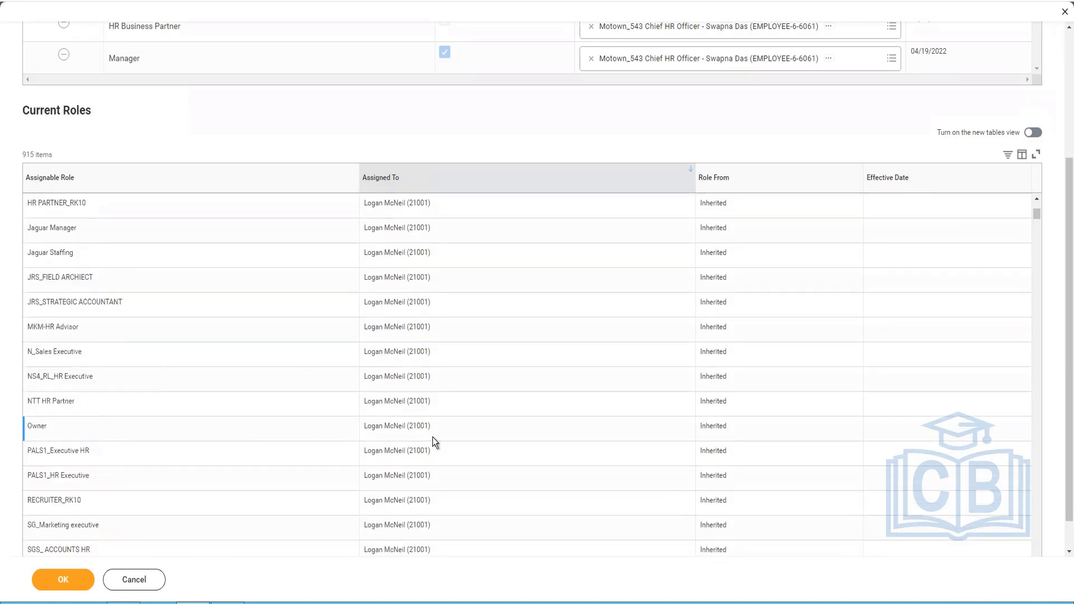
scroll(432, 438, "down", 1)
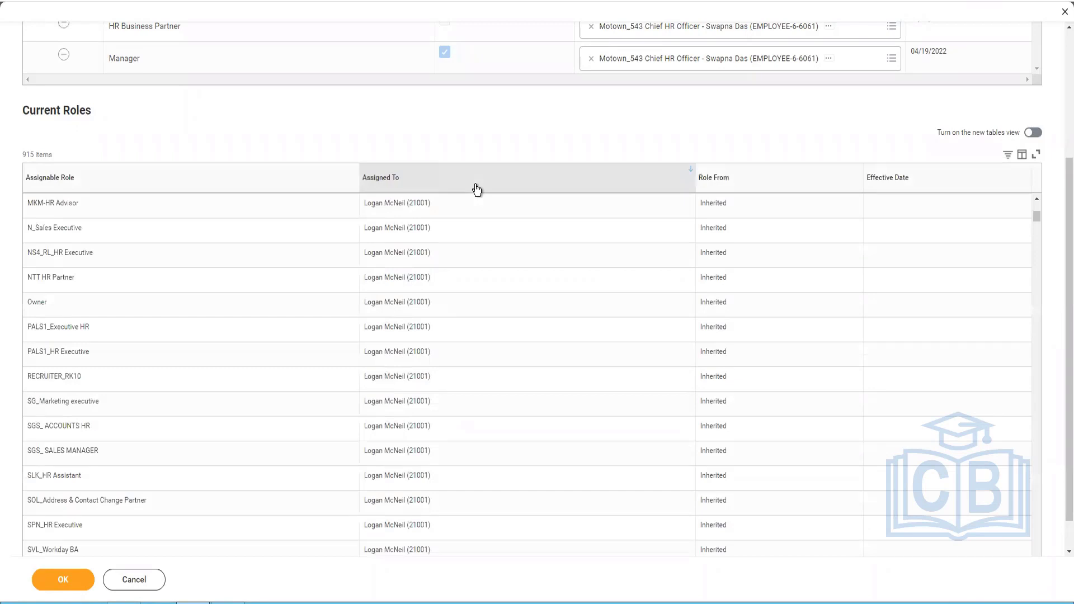
left_click(477, 190)
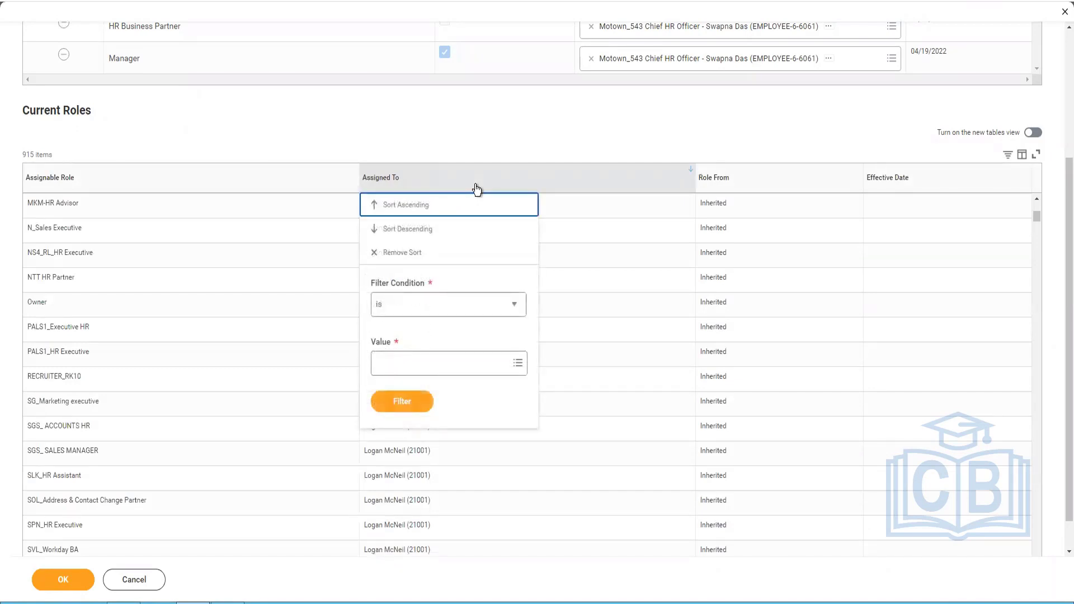
left_click(475, 374)
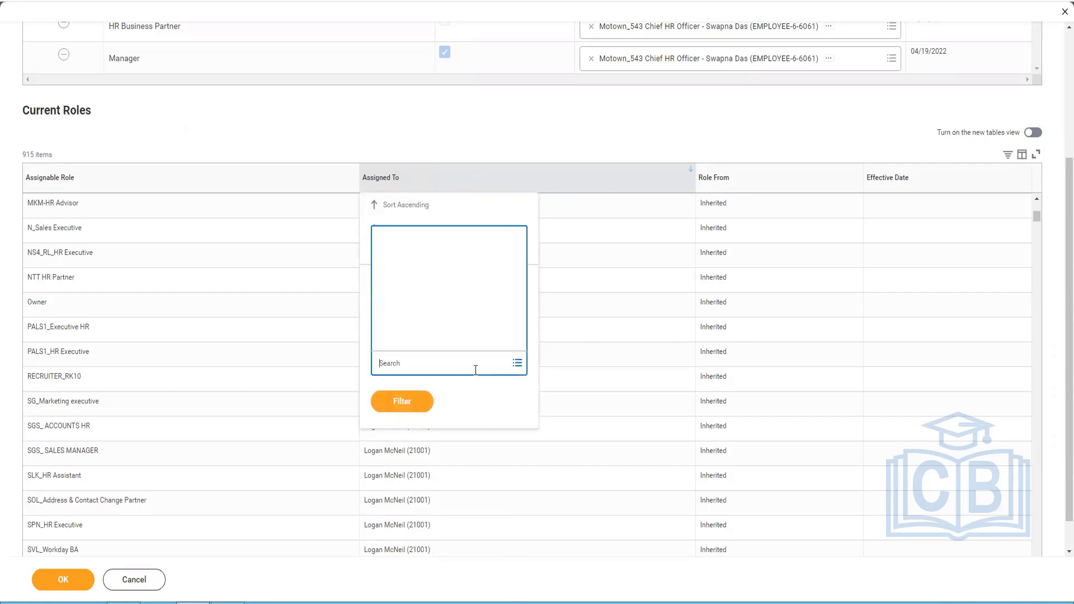
type("log")
key("Return")
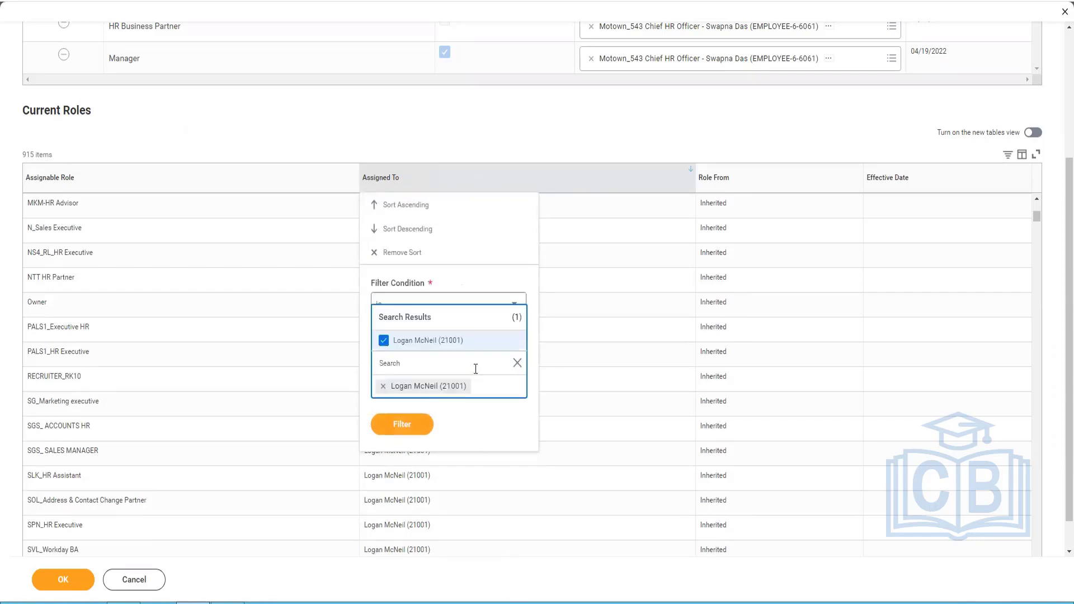
left_click(288, 413)
Step: Filter the Current Roles table by Assignable Role to show the roles matching "manager"
left_click(82, 177)
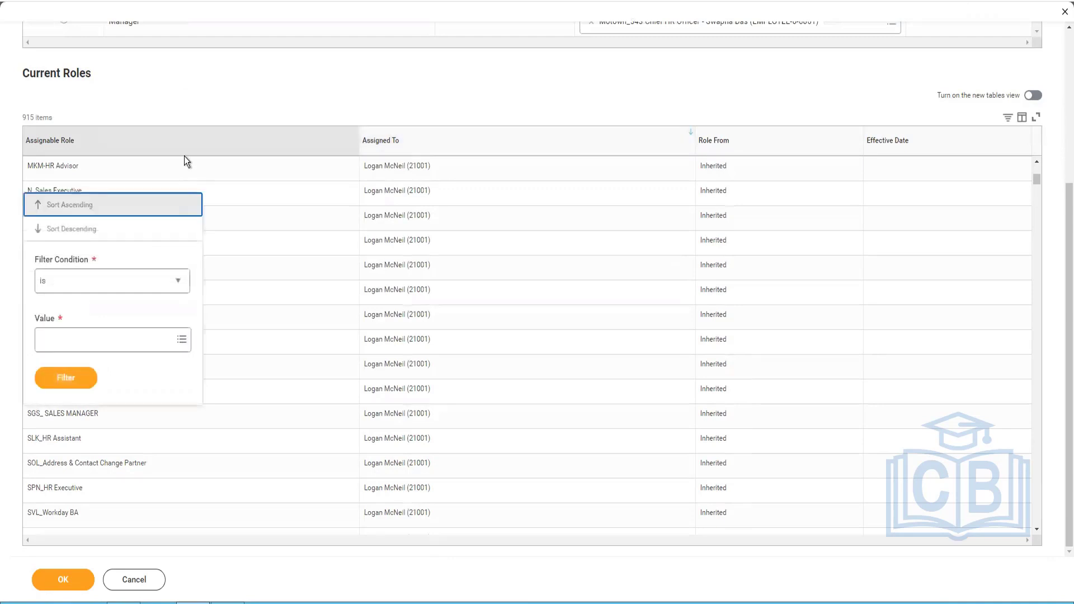
left_click(108, 347)
type("manager")
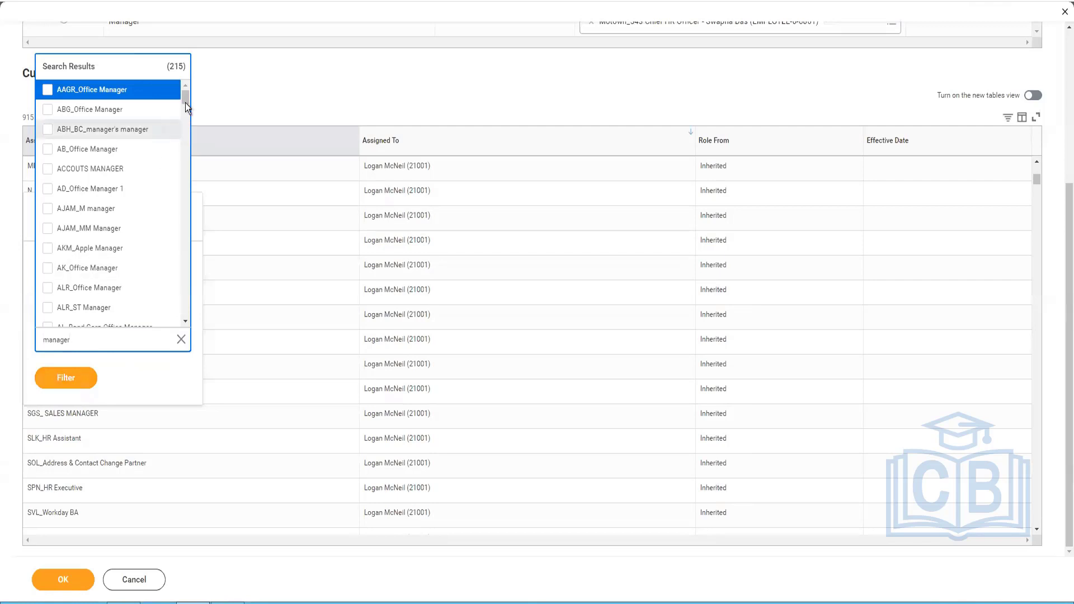
left_click_drag(186, 101, 185, 292)
left_click_drag(176, 370, 179, 392)
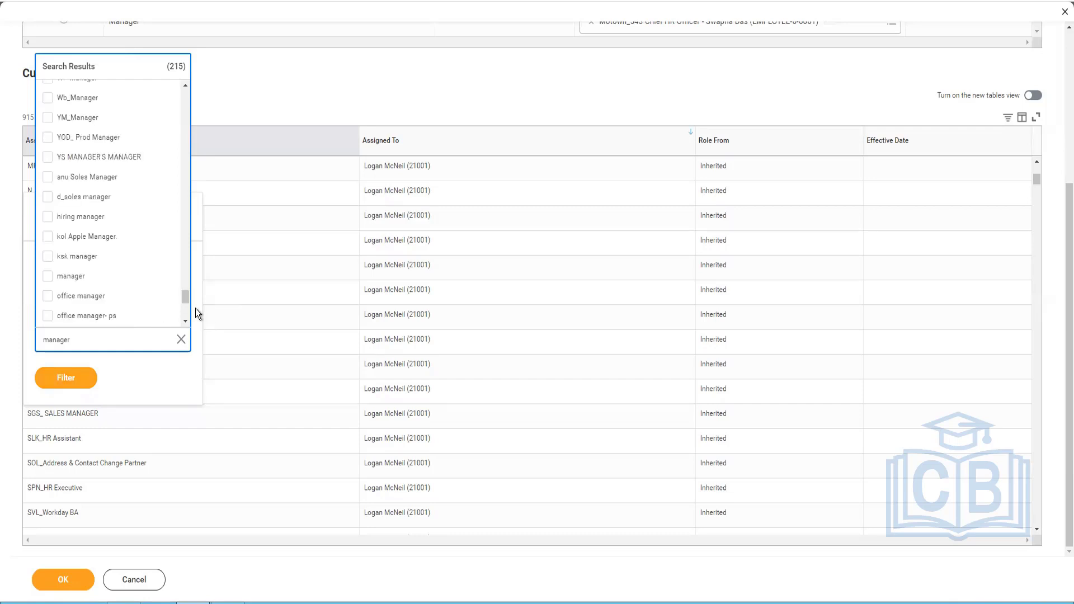
left_click_drag(186, 294, 180, 345)
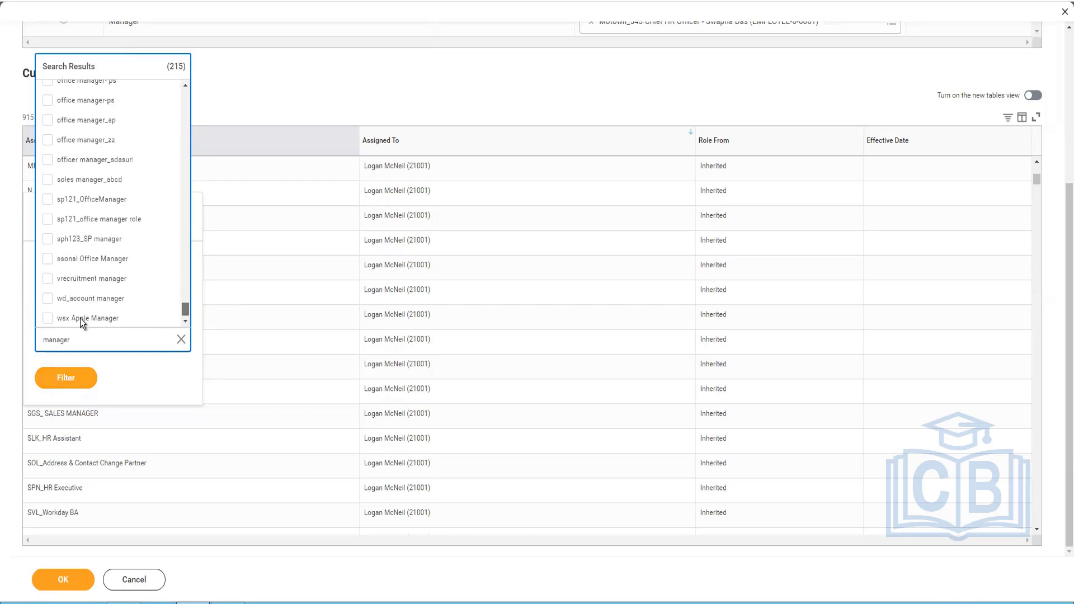
left_click(63, 379)
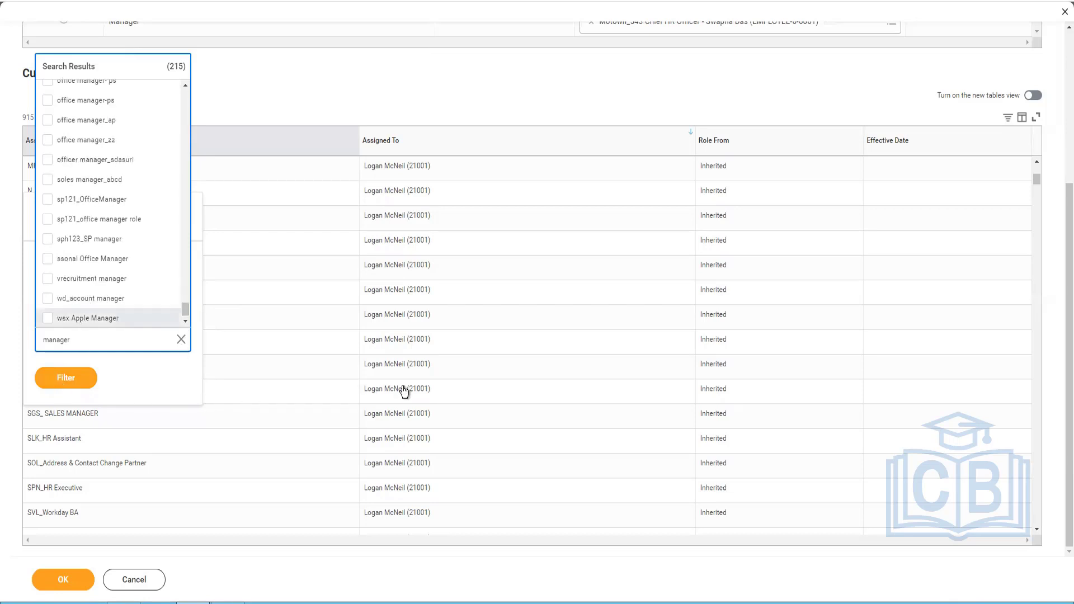
left_click(48, 482)
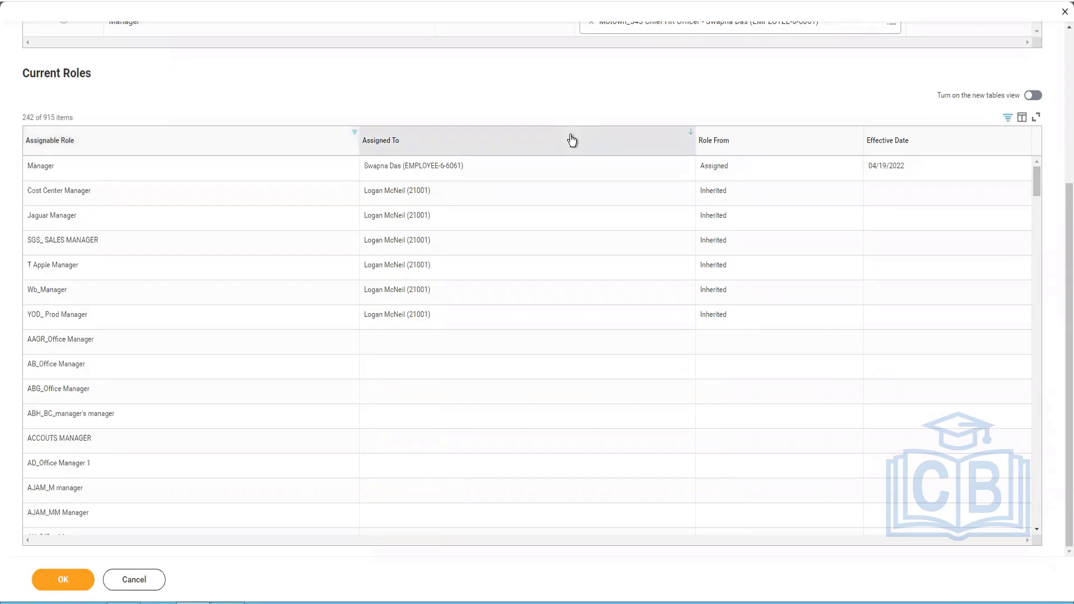
Step: Filter the Current Roles table by Assigned To so only the manager roles held by the inherited manager are listed
left_click(572, 140)
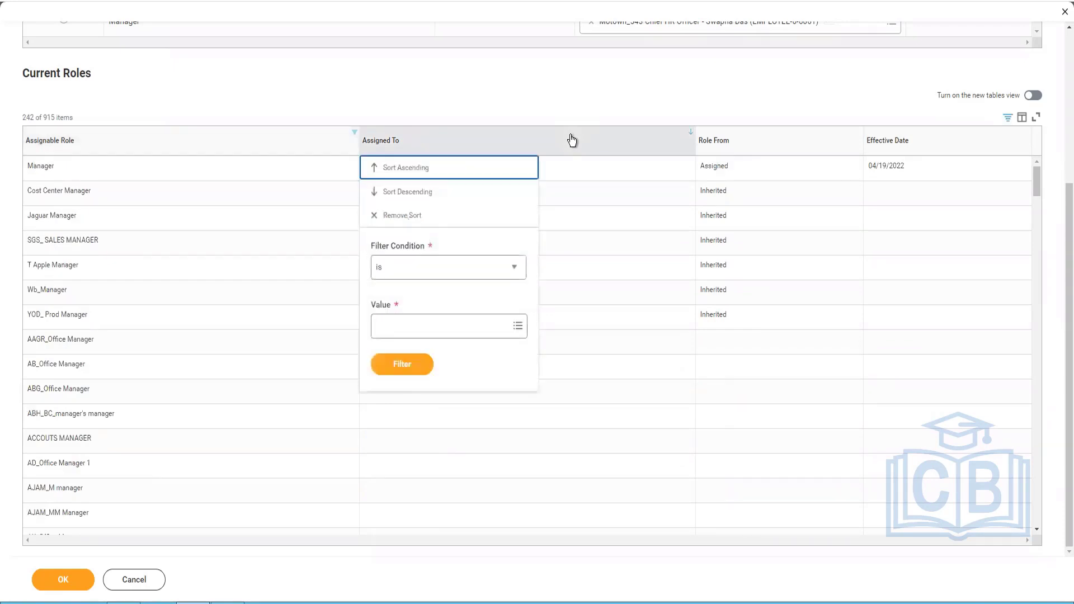
left_click(416, 331)
type("logan")
key("Return")
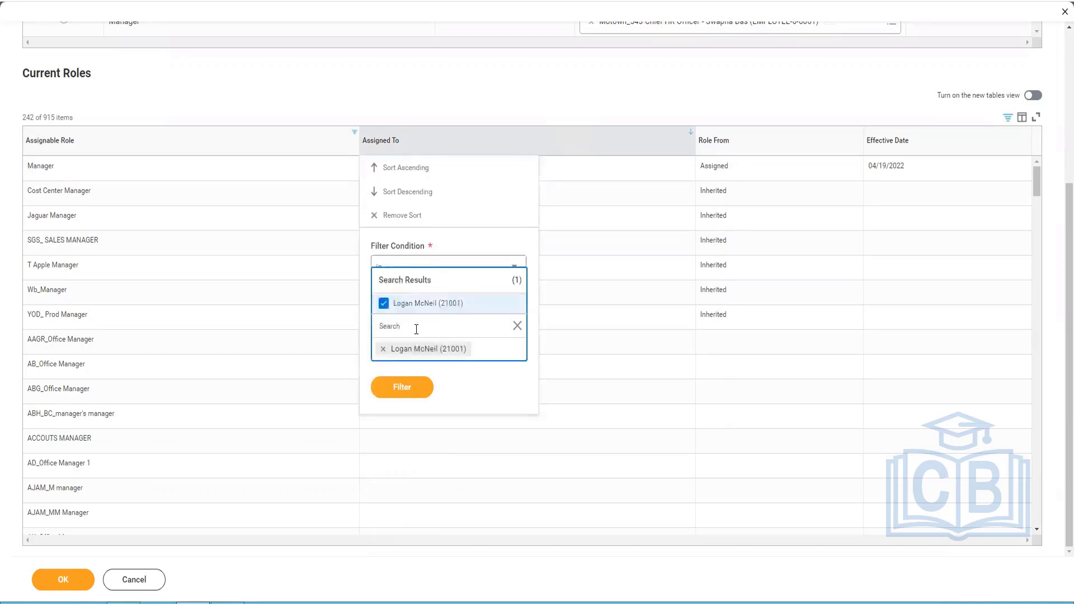
left_click(418, 391)
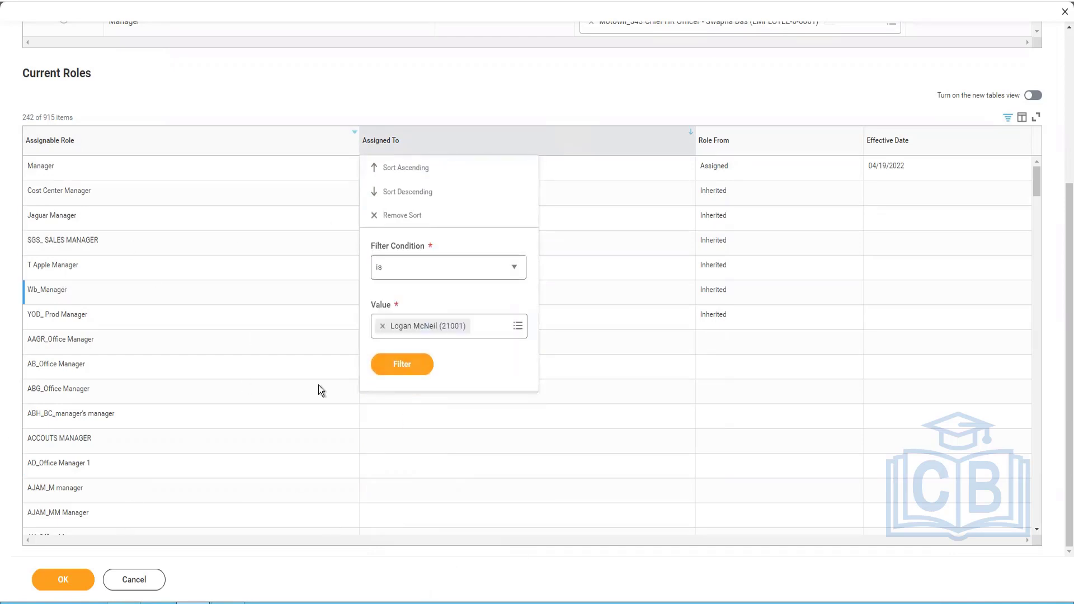
left_click(419, 364)
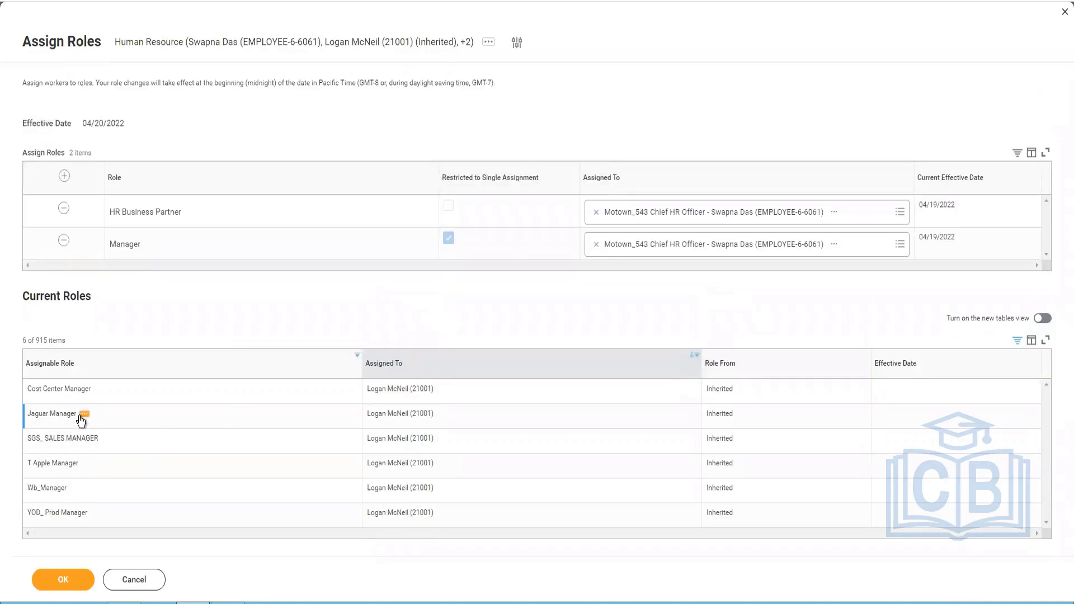
Step: Add a new row to the Assign Roles table with Jaguar Manager as the role
right_click(81, 421)
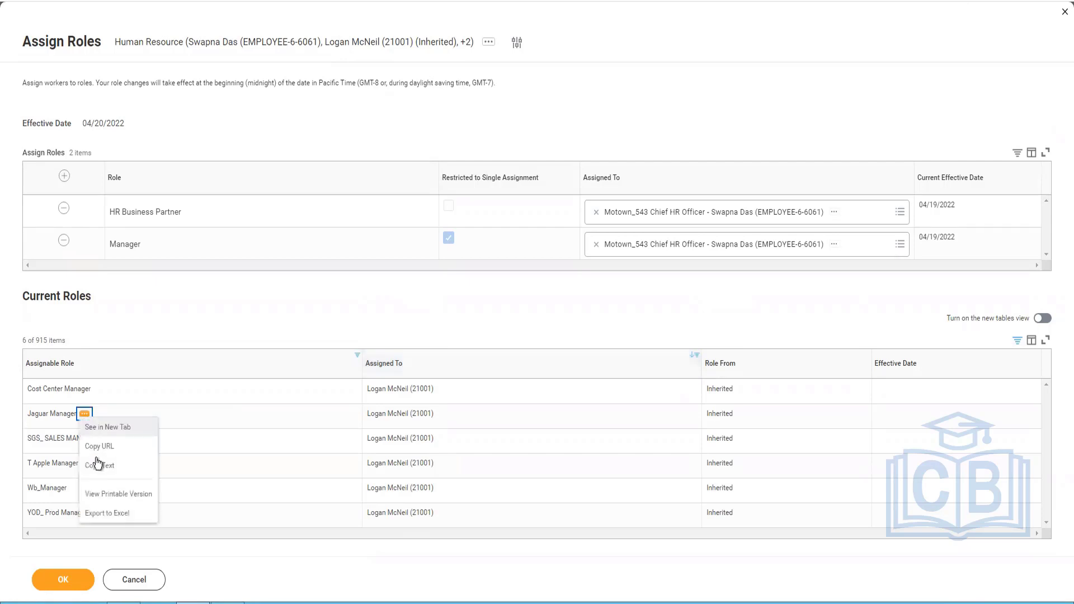
left_click(66, 178)
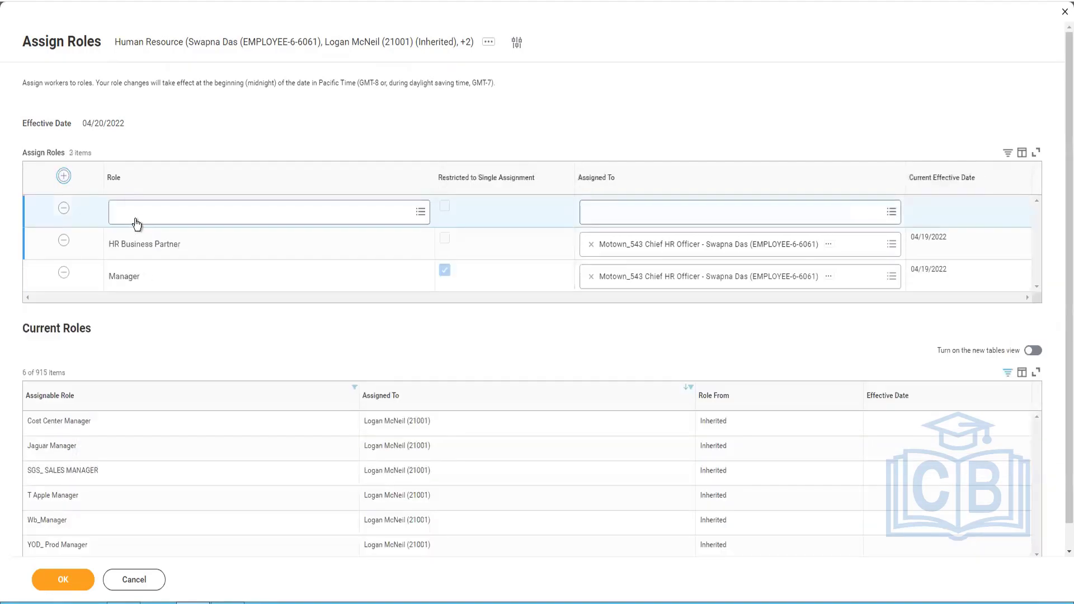
left_click(139, 220)
type("Jaguar Manager")
key("Return")
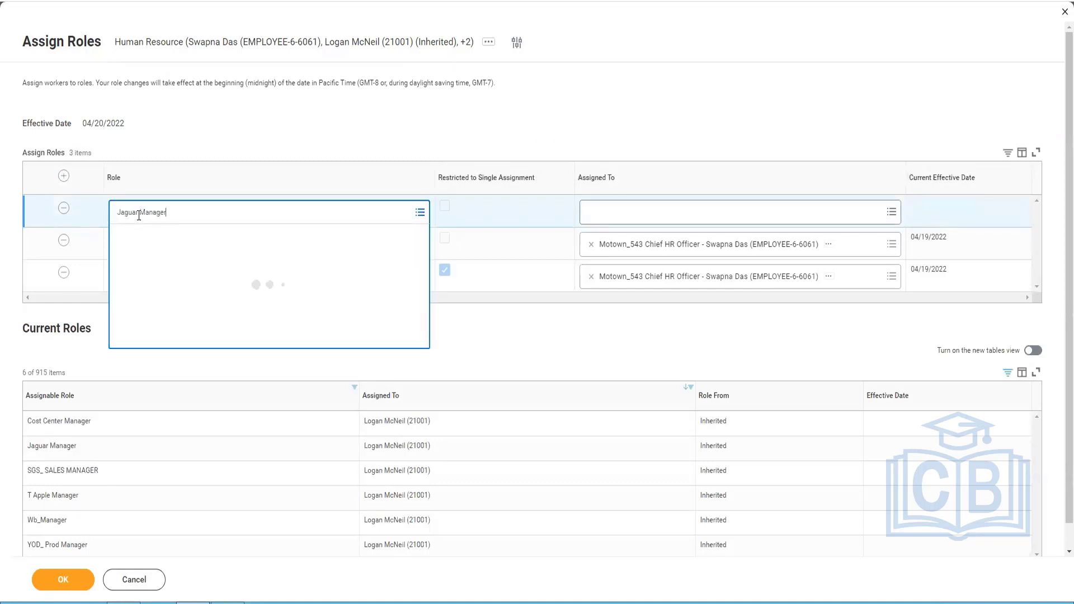
Step: Assign the Jaguar Manager role to the holder of position Motown_543 Chief HR Officer and submit the Human Resource role assignments
left_click(665, 212)
type("swpna")
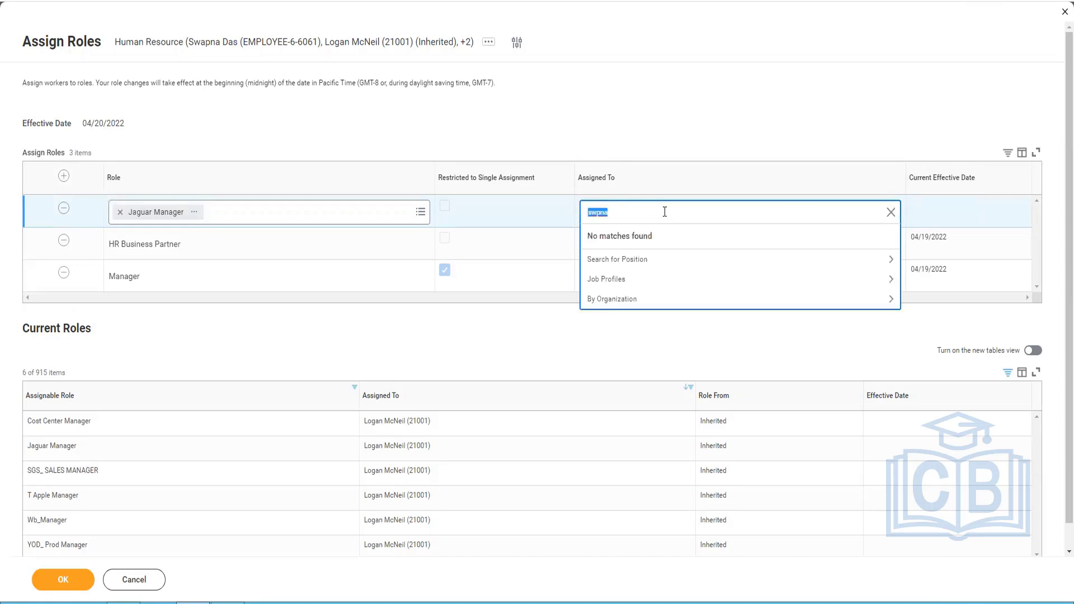
type("swapna")
key("Return")
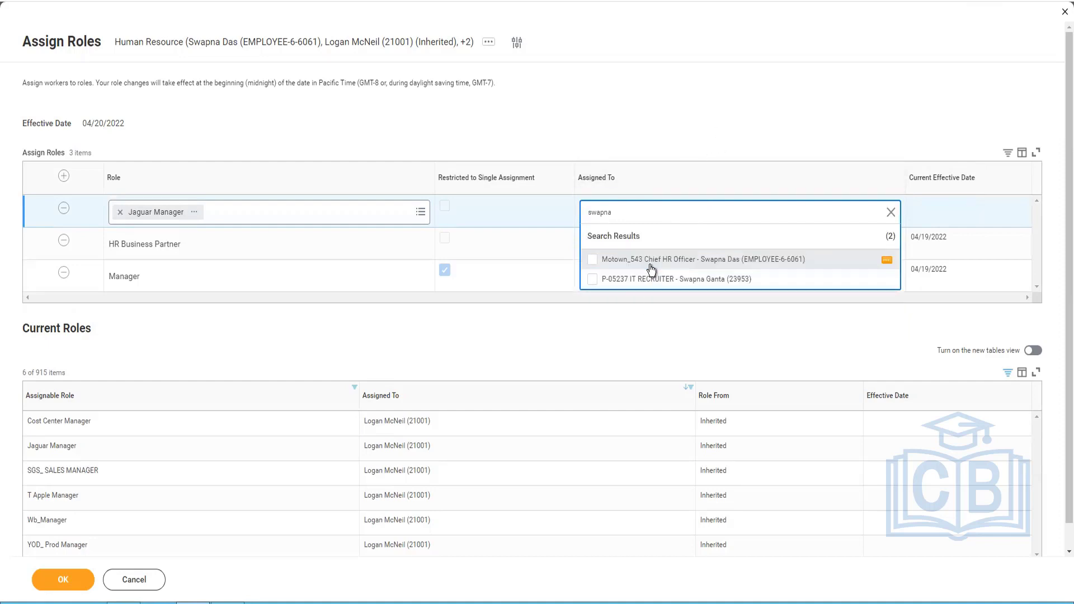
key("Return")
left_click(728, 140)
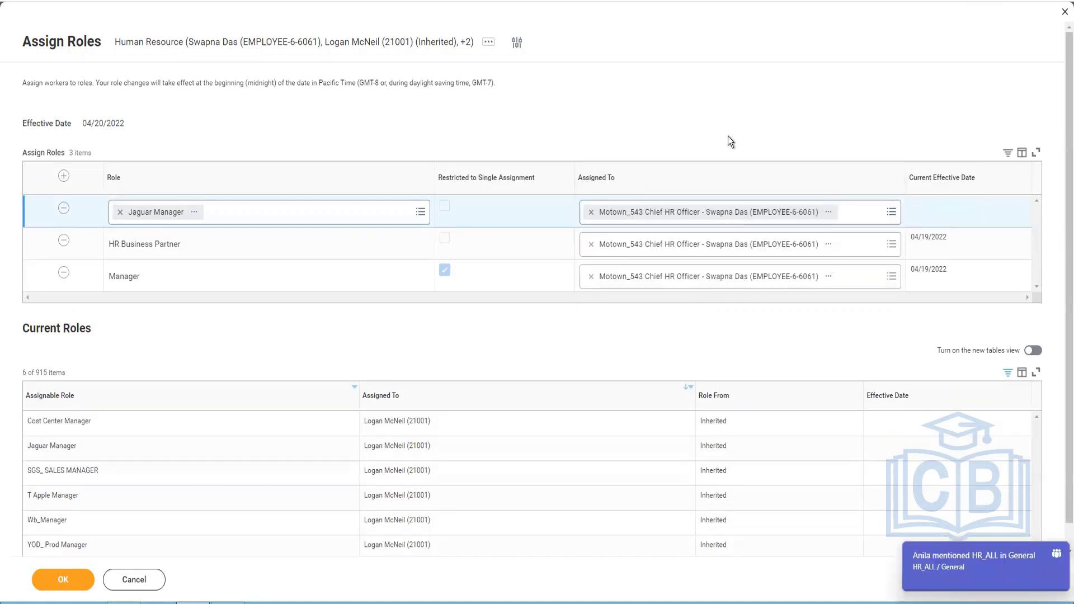
left_click(1056, 556)
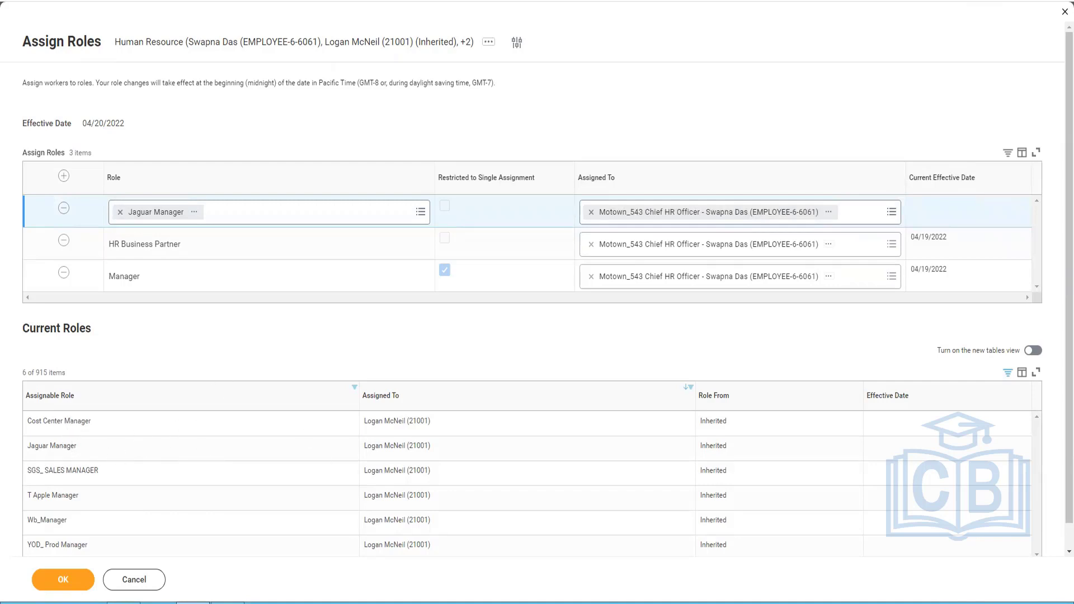
left_click(46, 581)
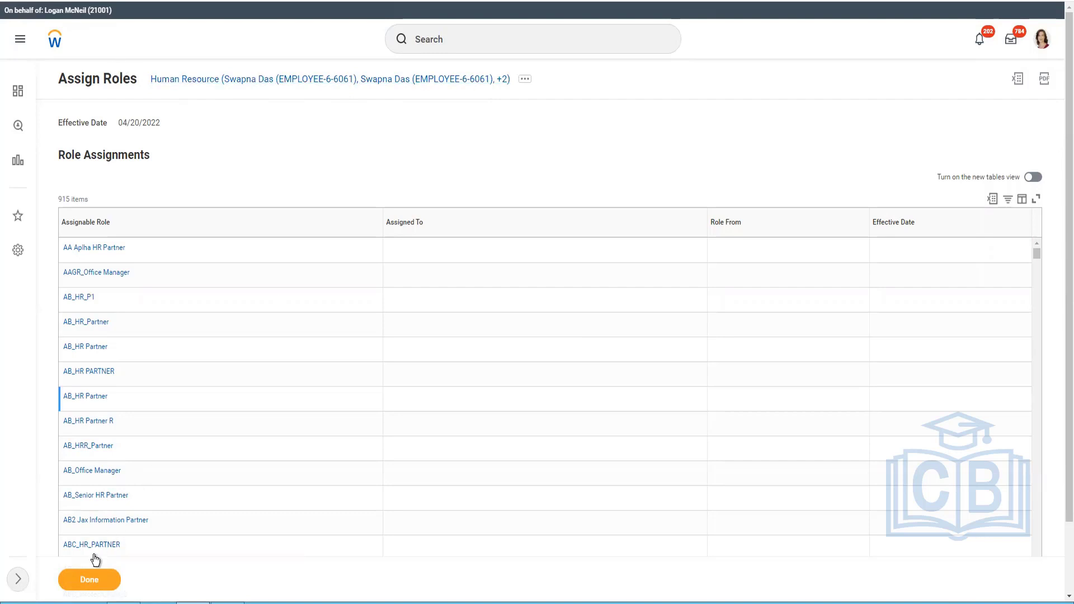
left_click(91, 578)
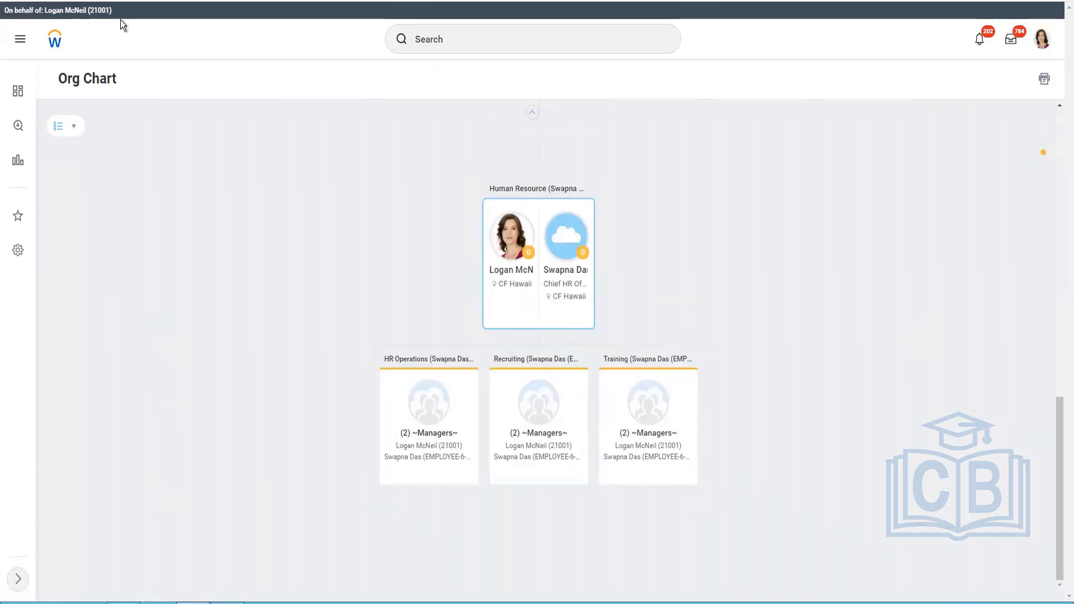
Step: Examine the managers on the org chart for Human Resource and its HR Operations, Recruiting and Training suborganizations
left_click_drag(122, 14, 8, 22)
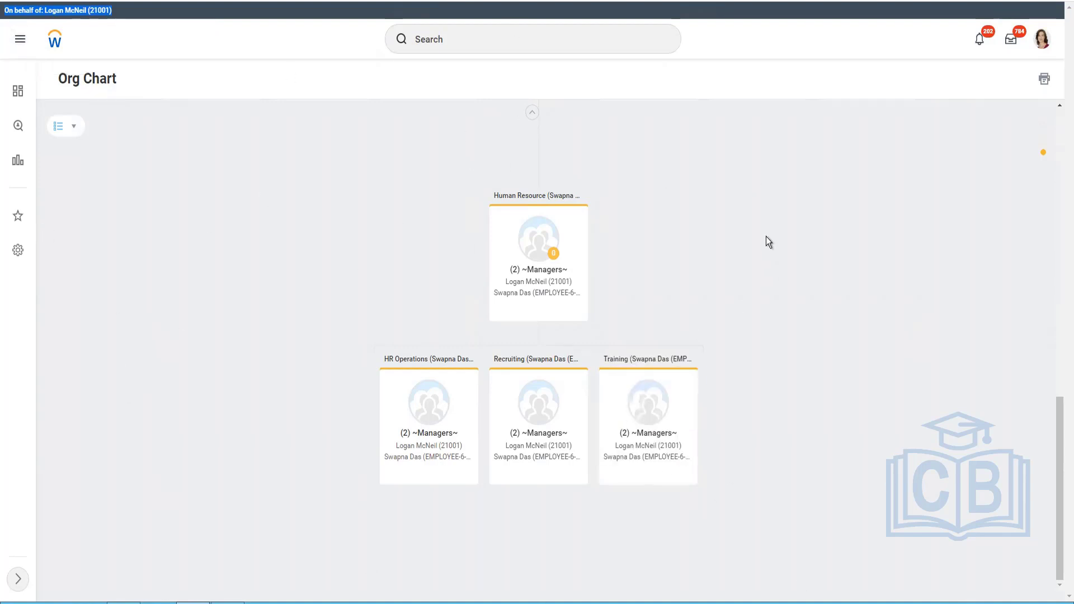
left_click(383, 453)
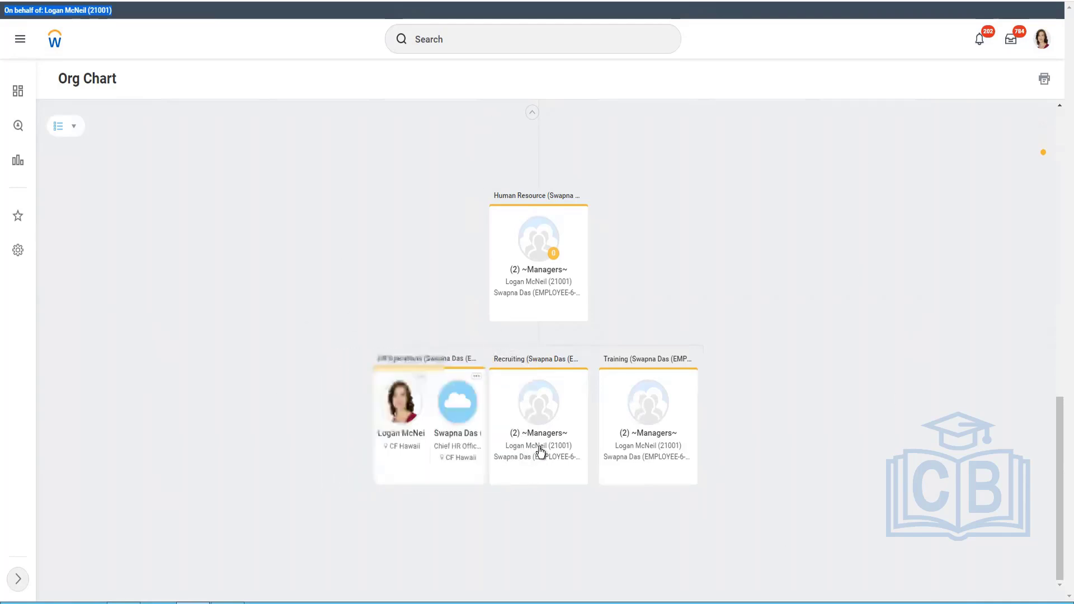
mouse_move(541, 452)
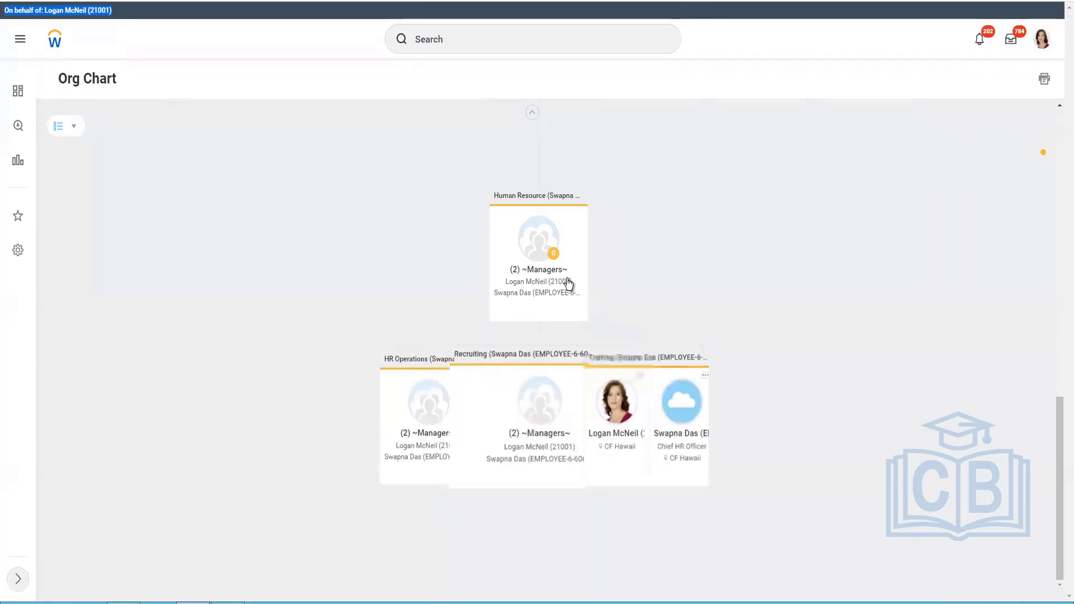
mouse_move(568, 284)
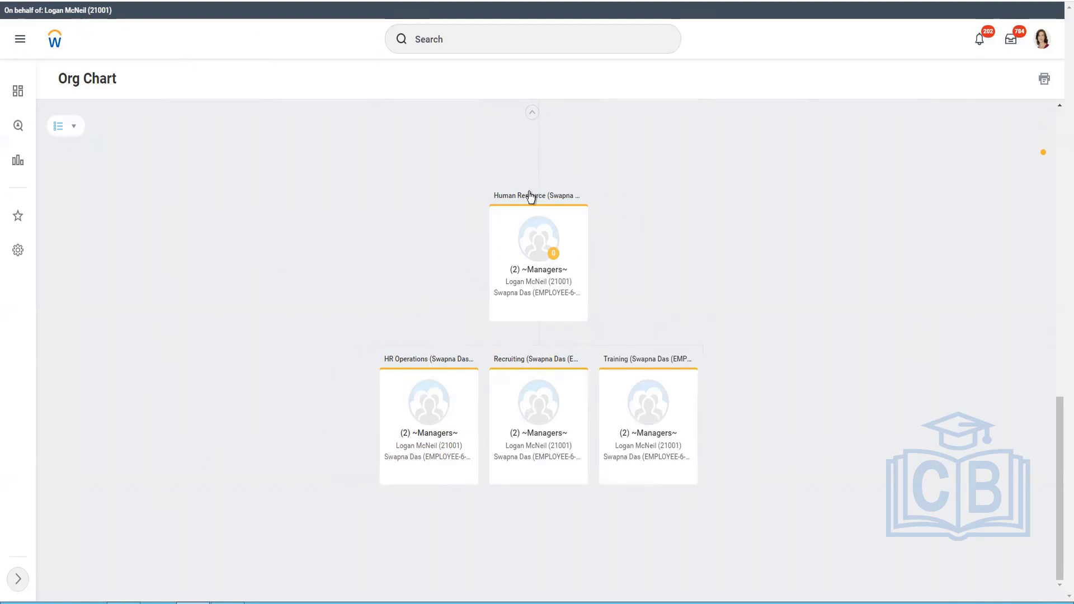
Step: Search for the Chief HR Officer's worker record from the home page and review the Human Resource org chart managers again
left_click(58, 41)
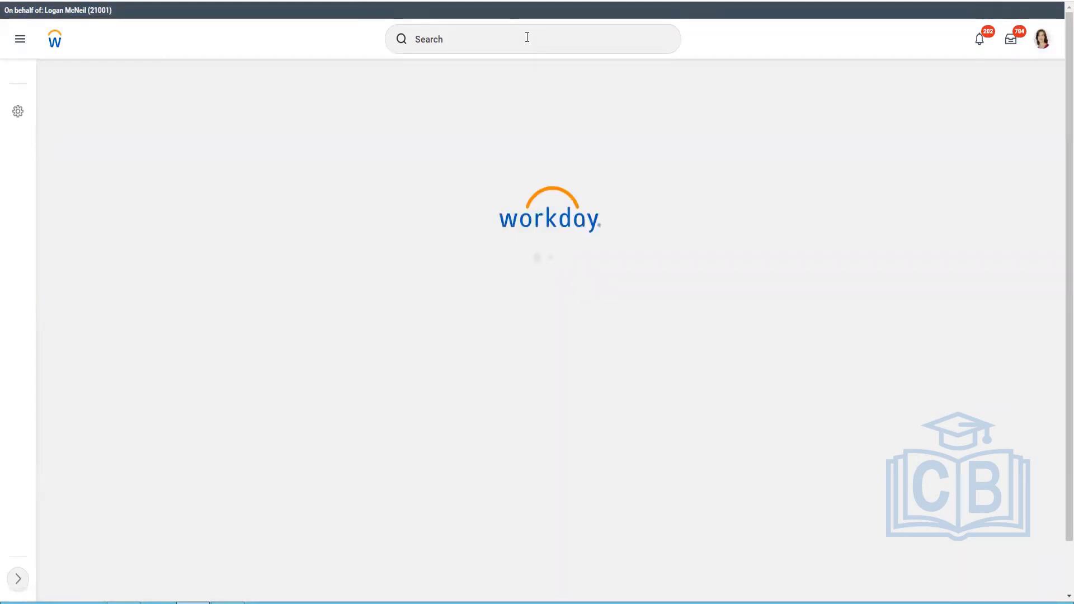
left_click(530, 39)
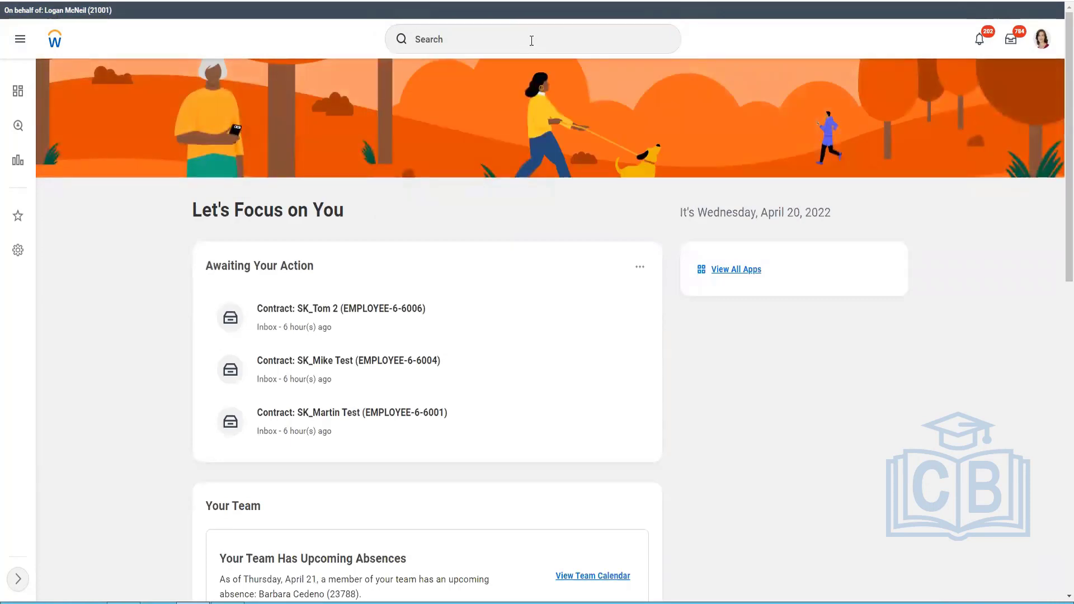
left_click(532, 40)
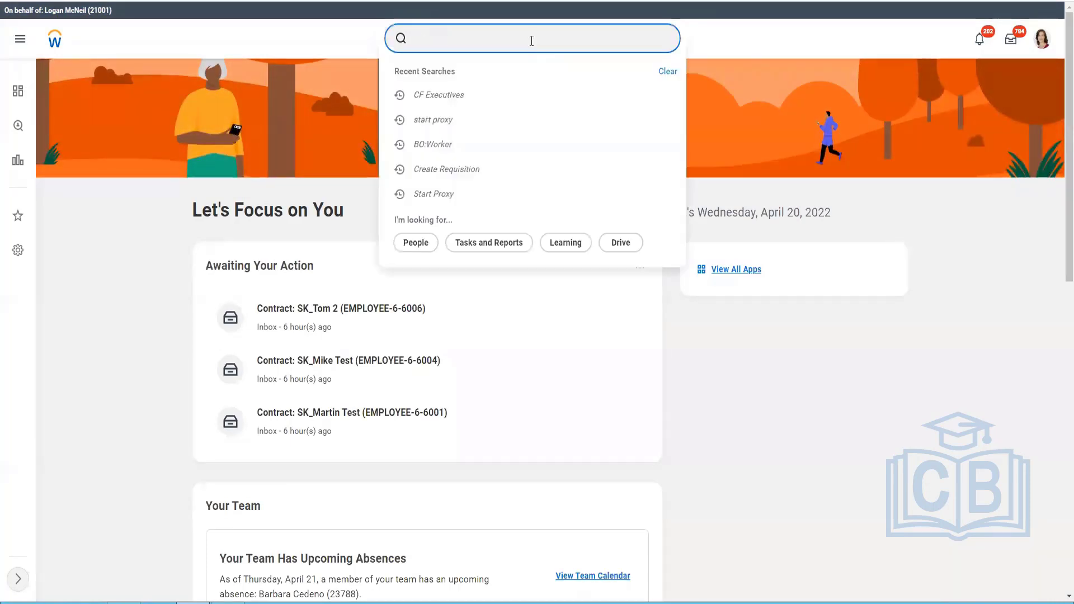
type("swapna")
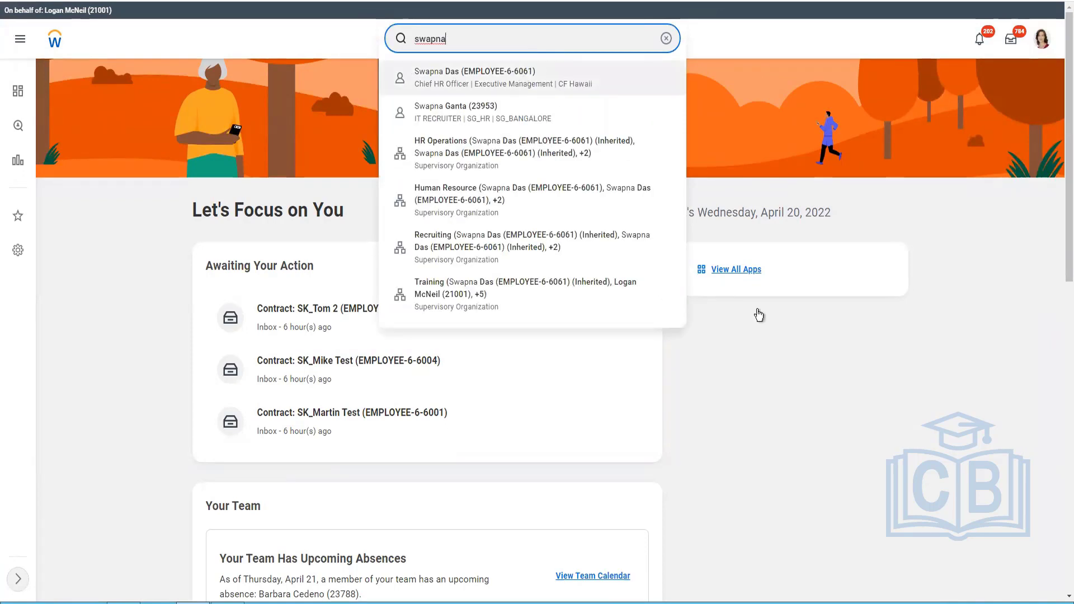
left_click(796, 363)
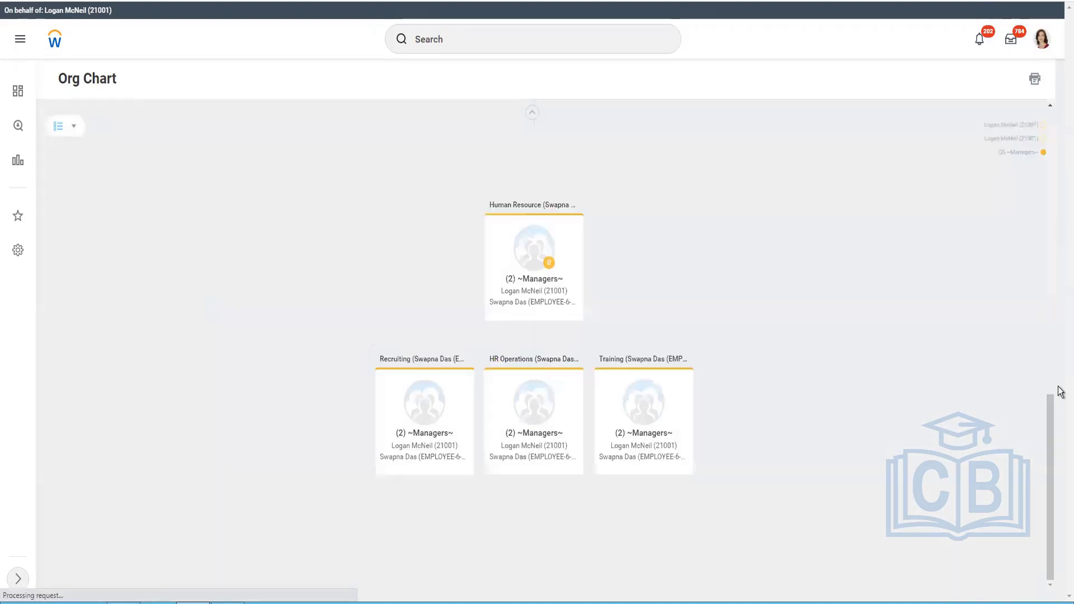
left_click(458, 429)
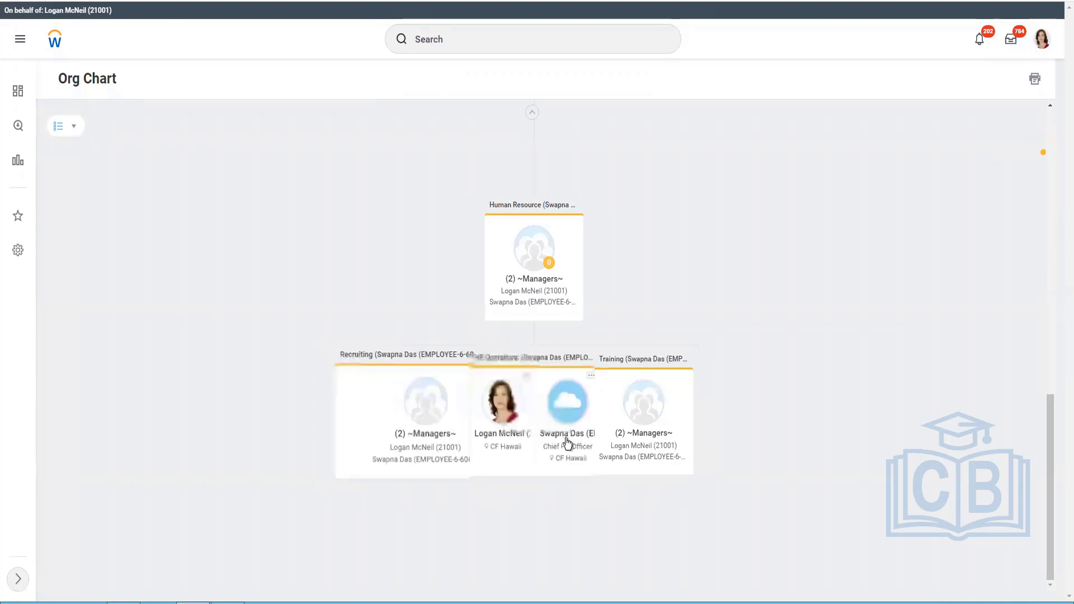
mouse_move(662, 455)
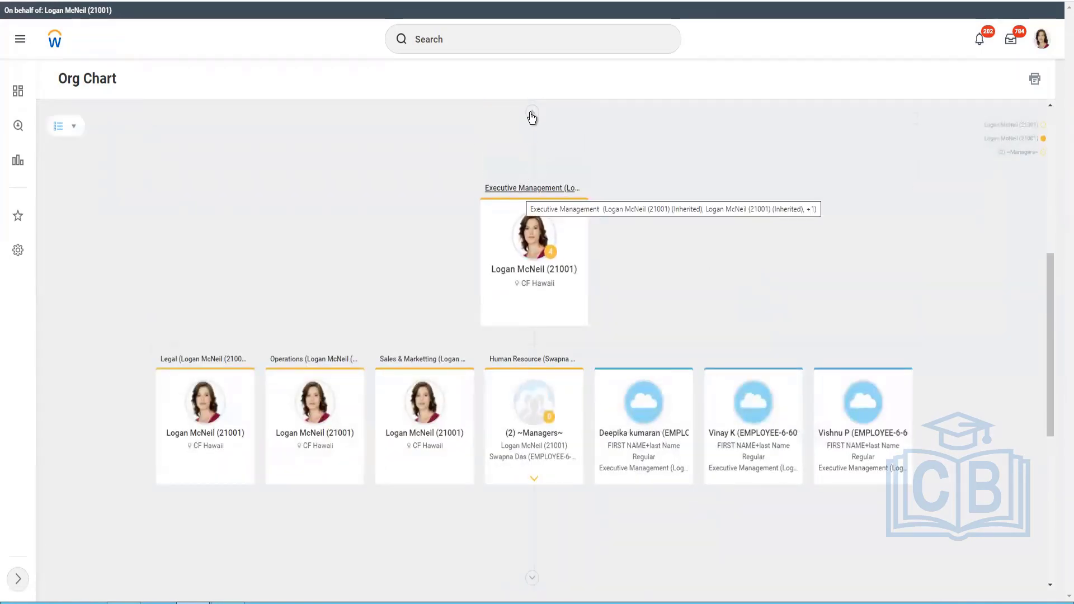
left_click(641, 388)
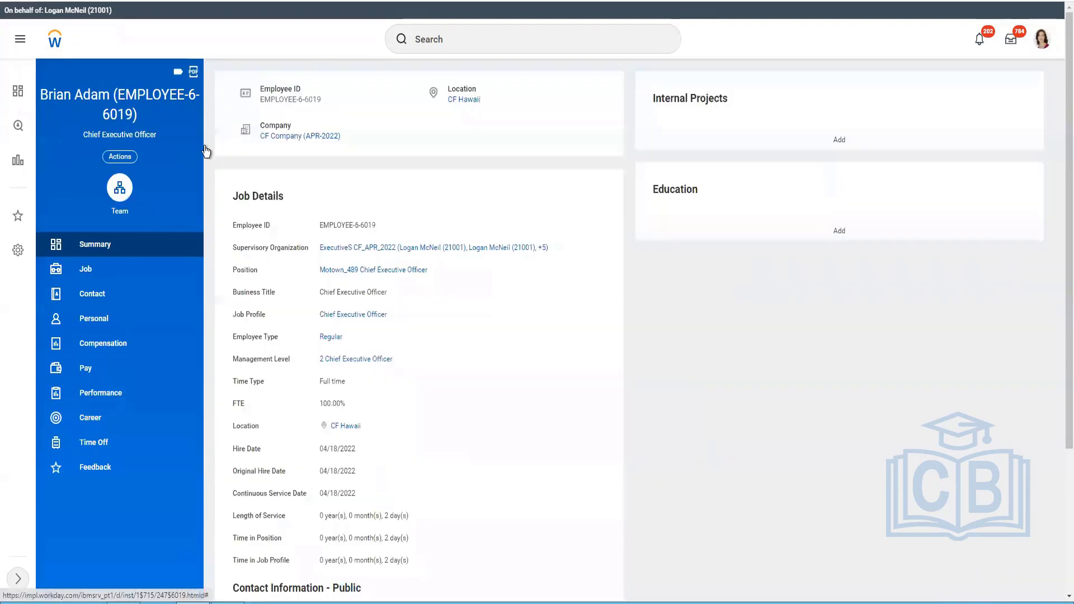
left_click(127, 191)
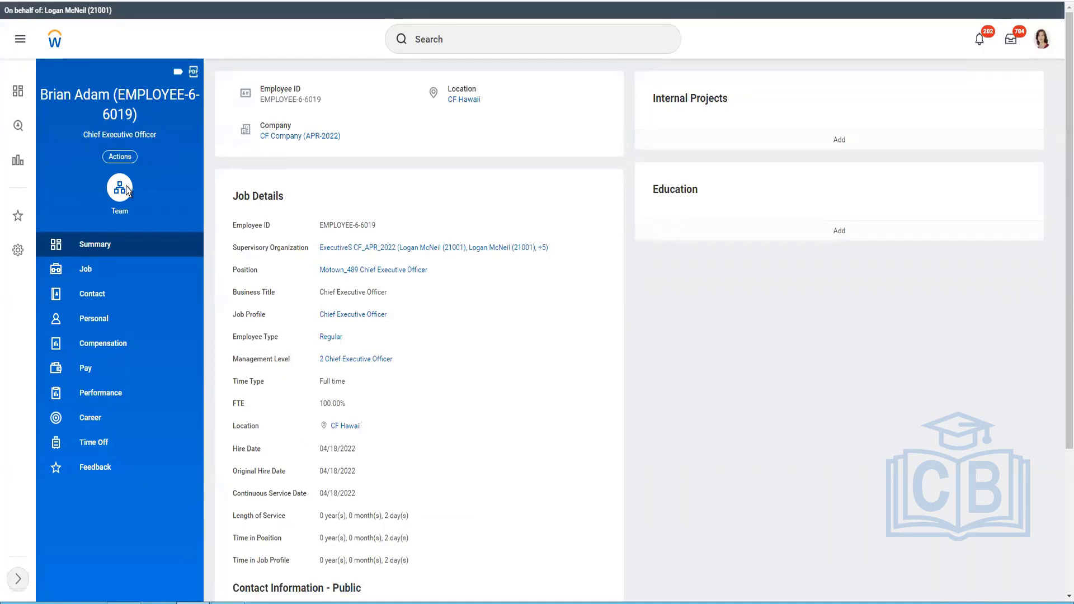
left_click(127, 189)
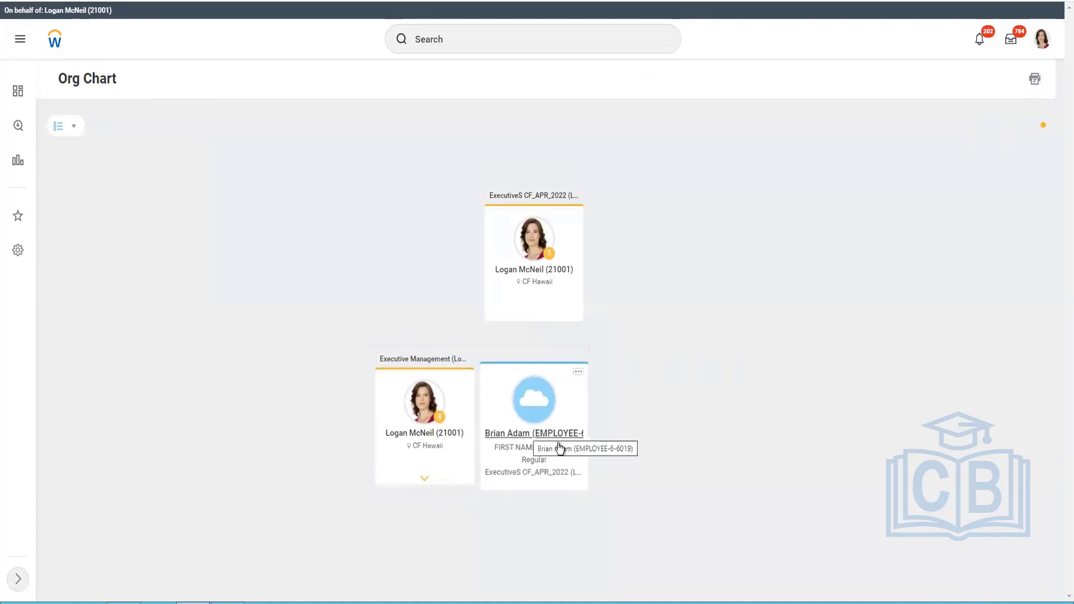
left_click(420, 461)
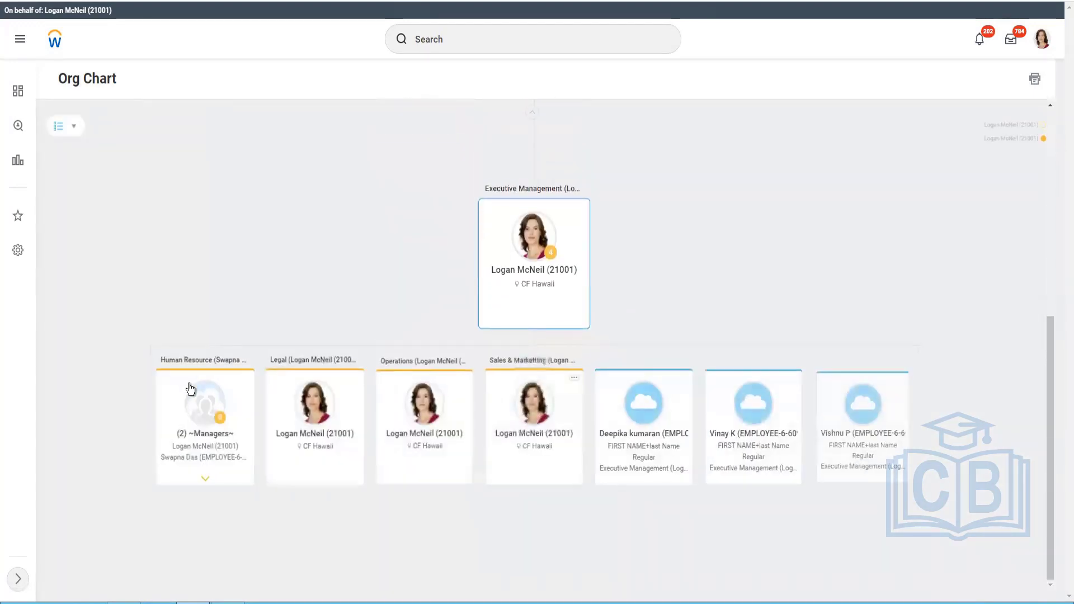
mouse_move(194, 426)
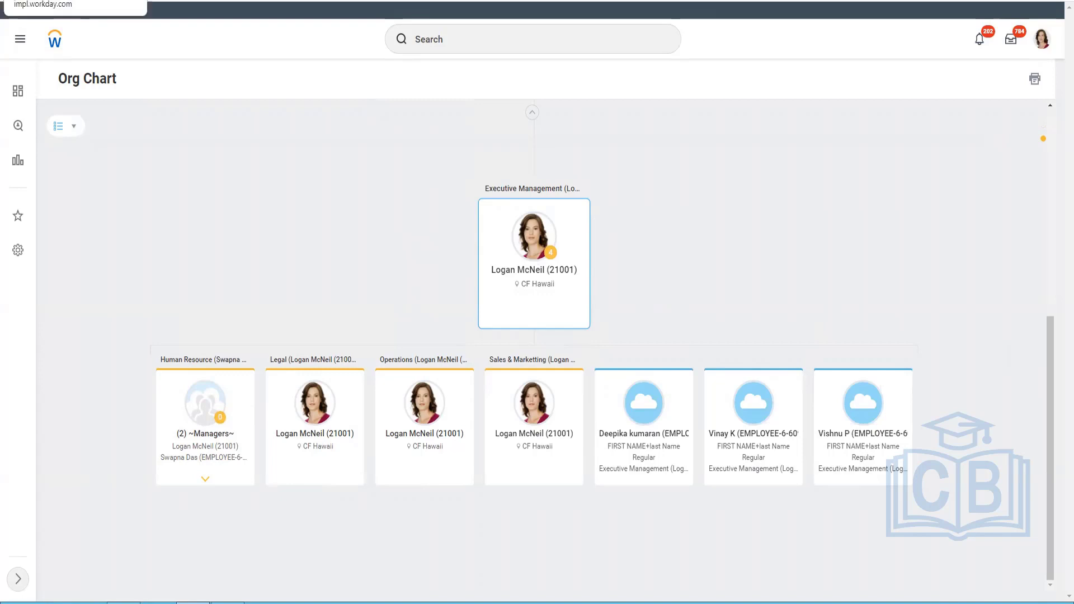
Step: Switch to the PowerPoint presentation, resume the slide show and advance to the Matrix Organization slide
key("alt+Tab")
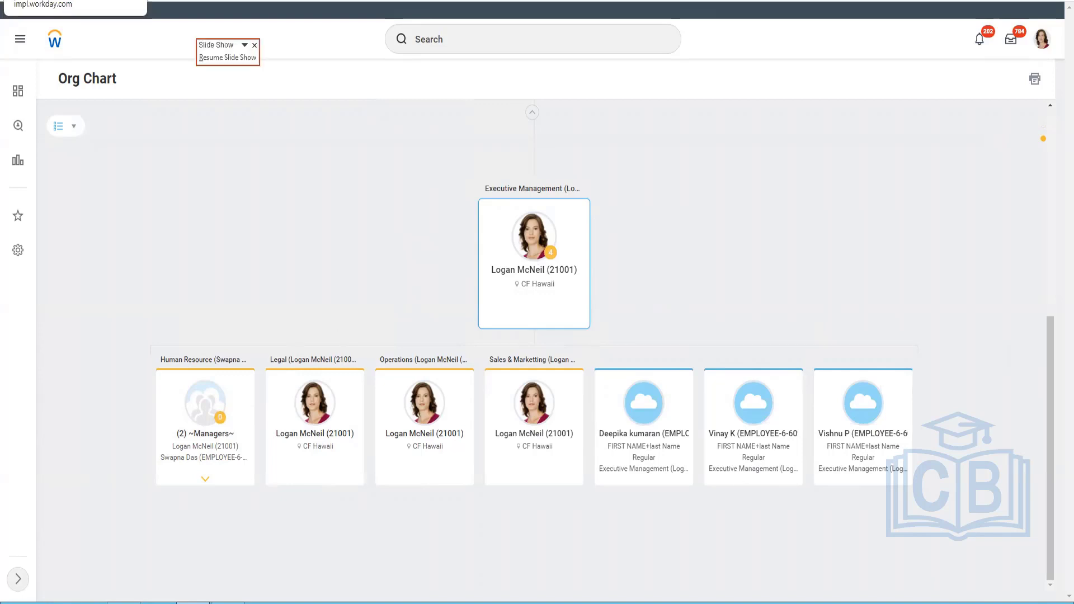
left_click(224, 58)
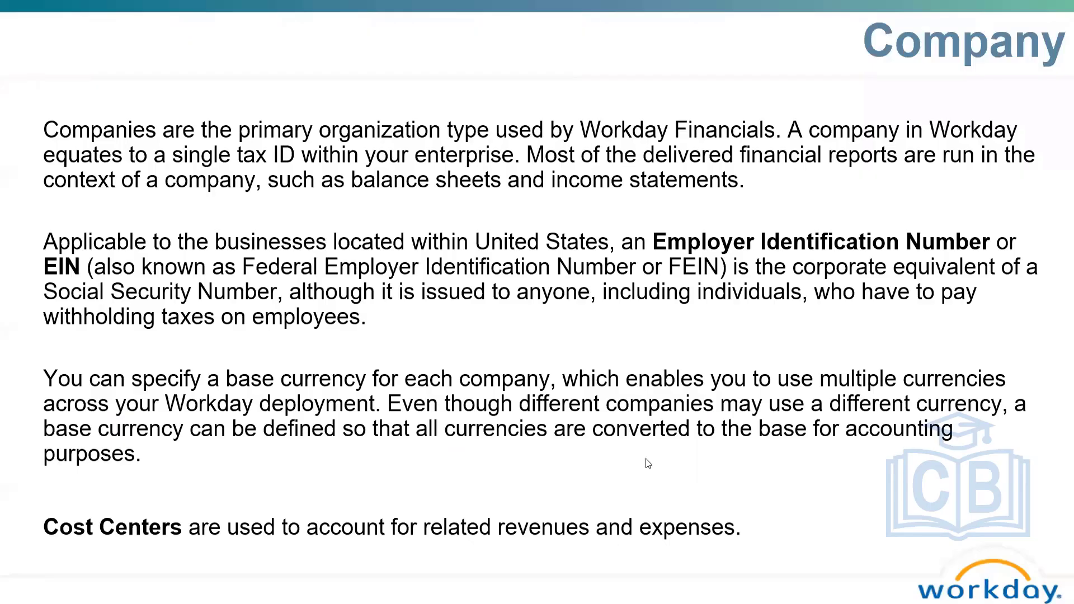
left_click(610, 425)
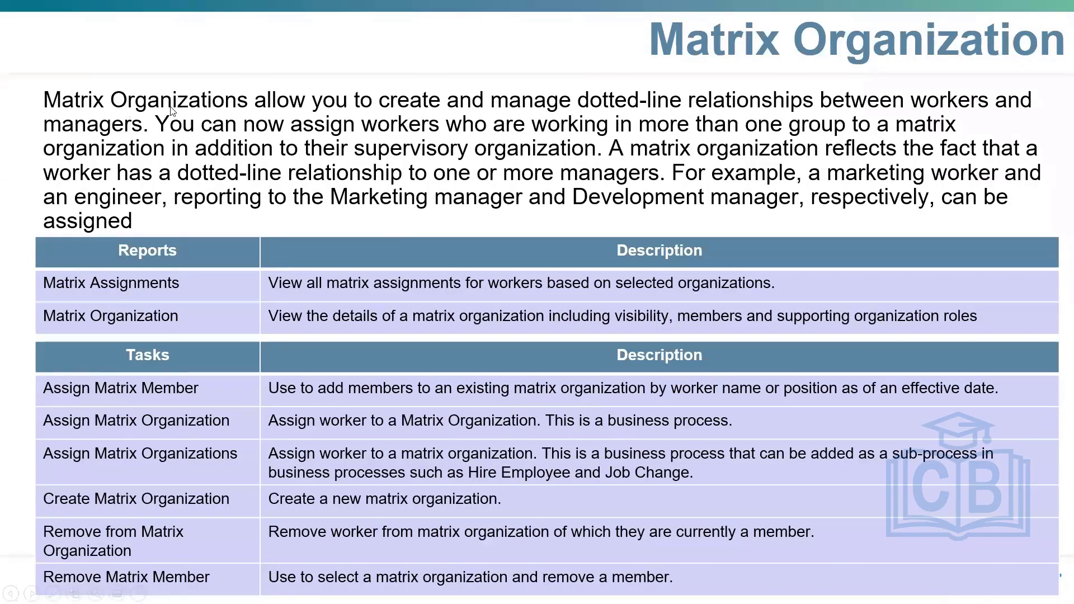
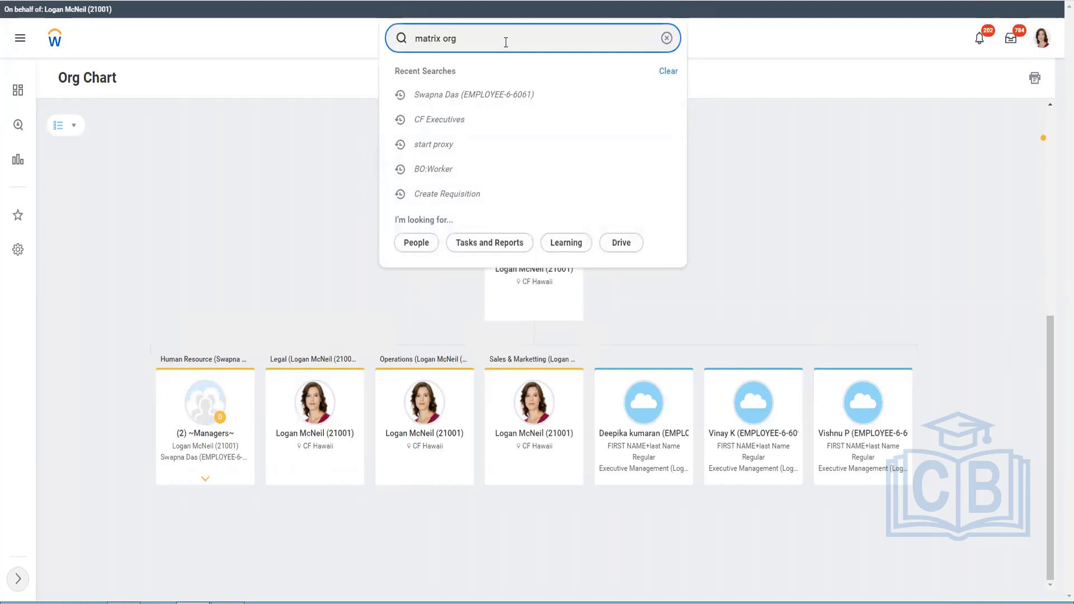
Step: Search Workday for "matrix org" and open the Matrix Organization report
key("Return")
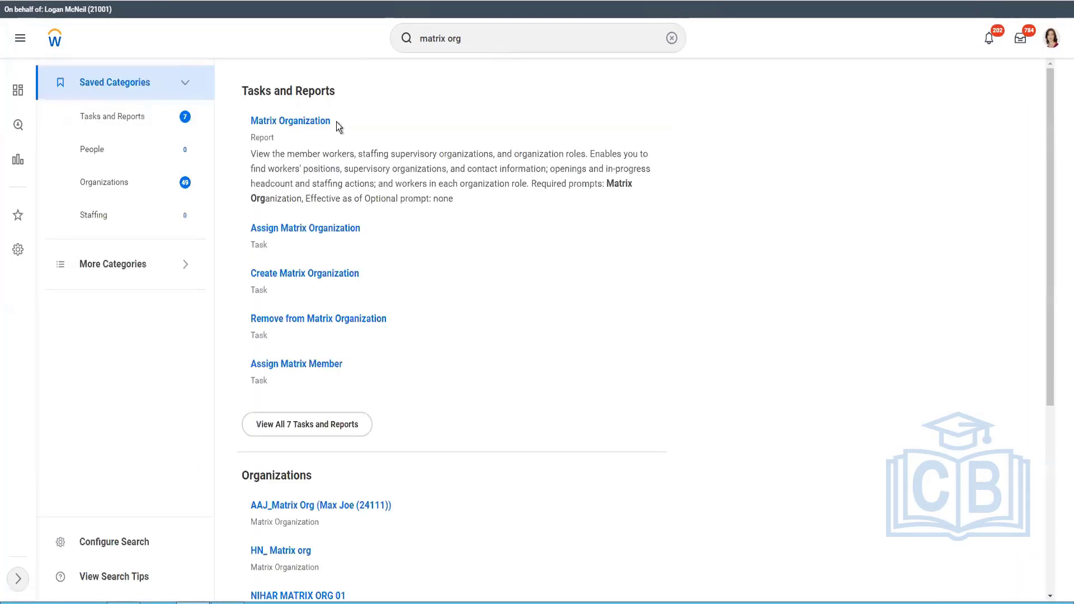
left_click(319, 129)
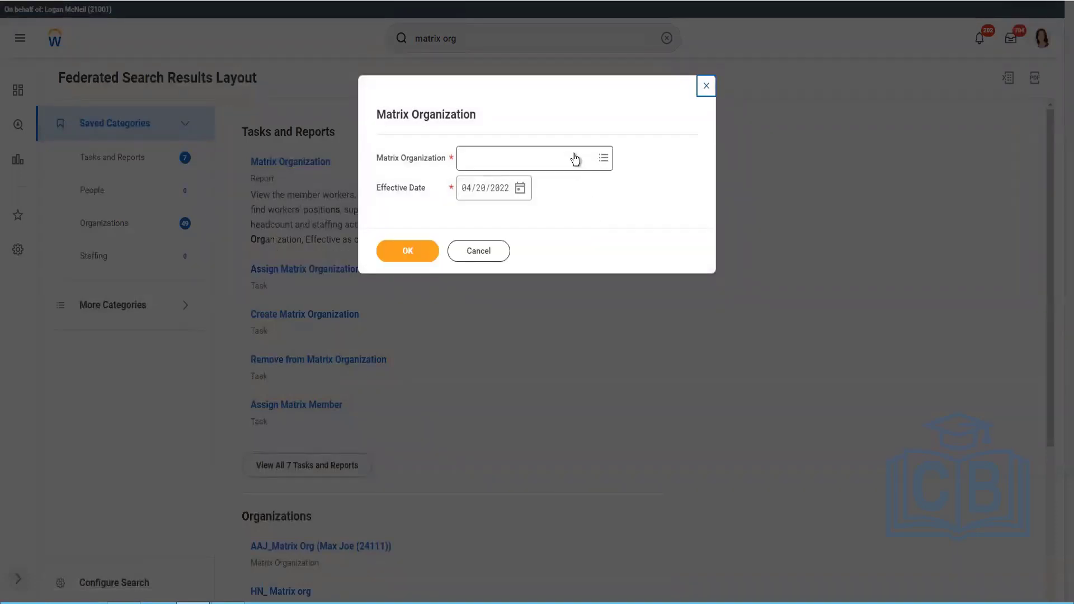
Step: Run the Matrix Organization report for AAJ_Matrix Org as of 04/20/2022 and review its members and role assignments
left_click(575, 160)
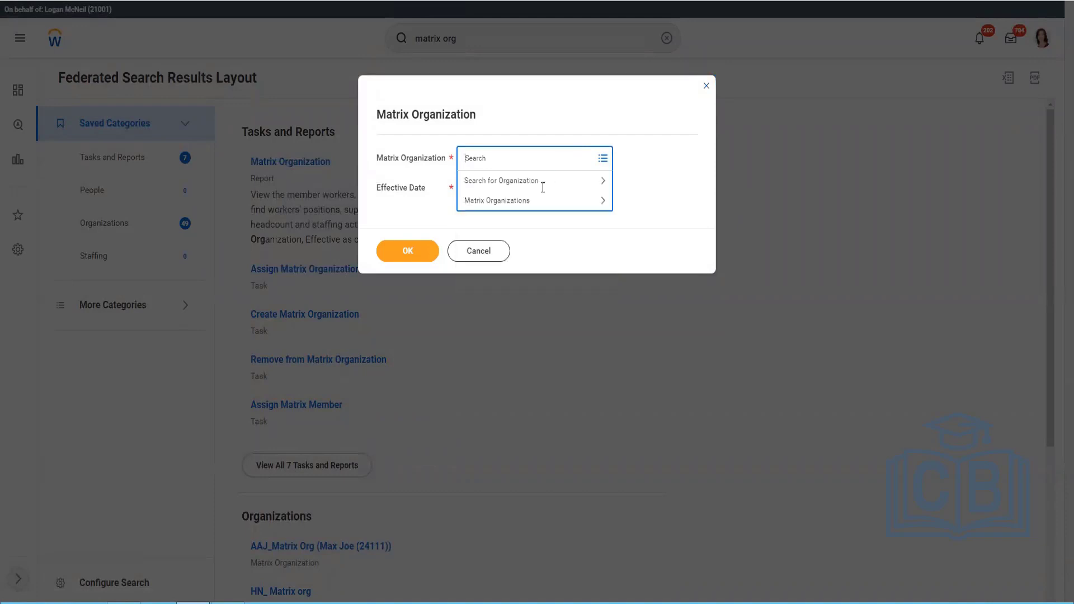
left_click(536, 203)
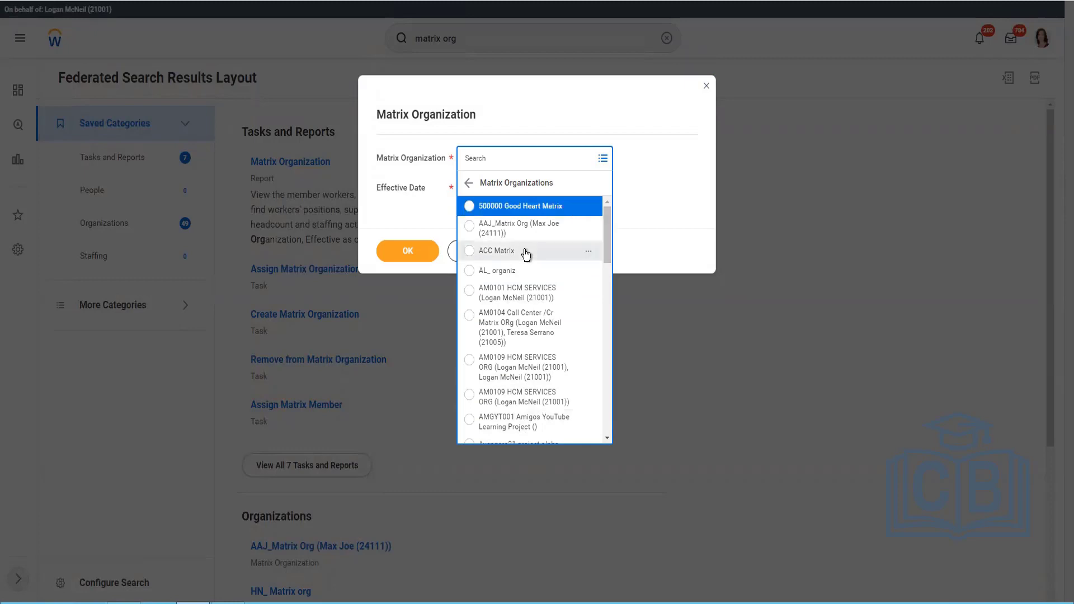
left_click(416, 256)
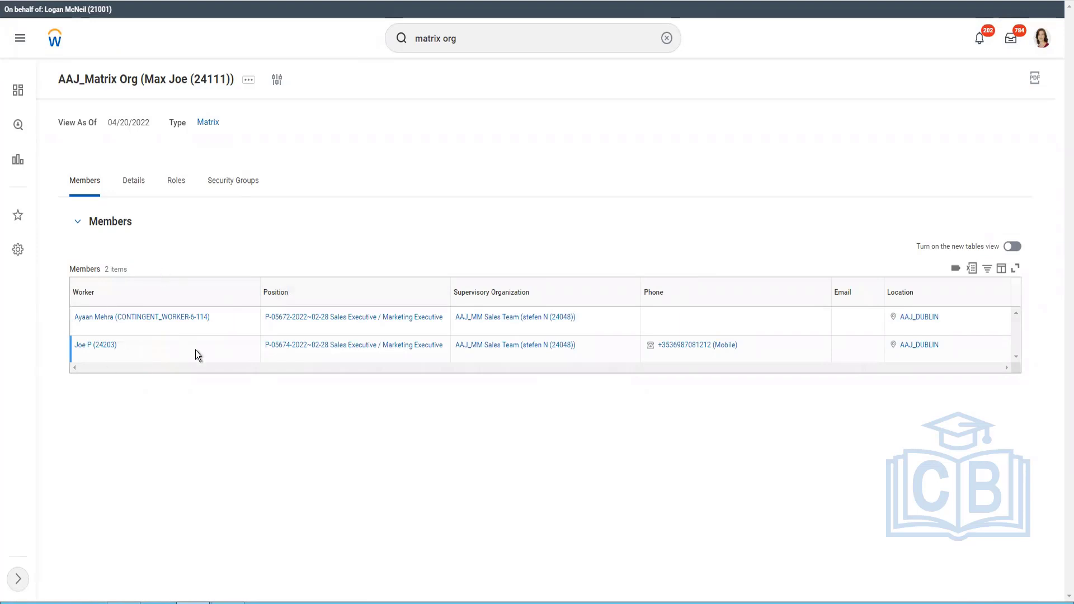
left_click(178, 183)
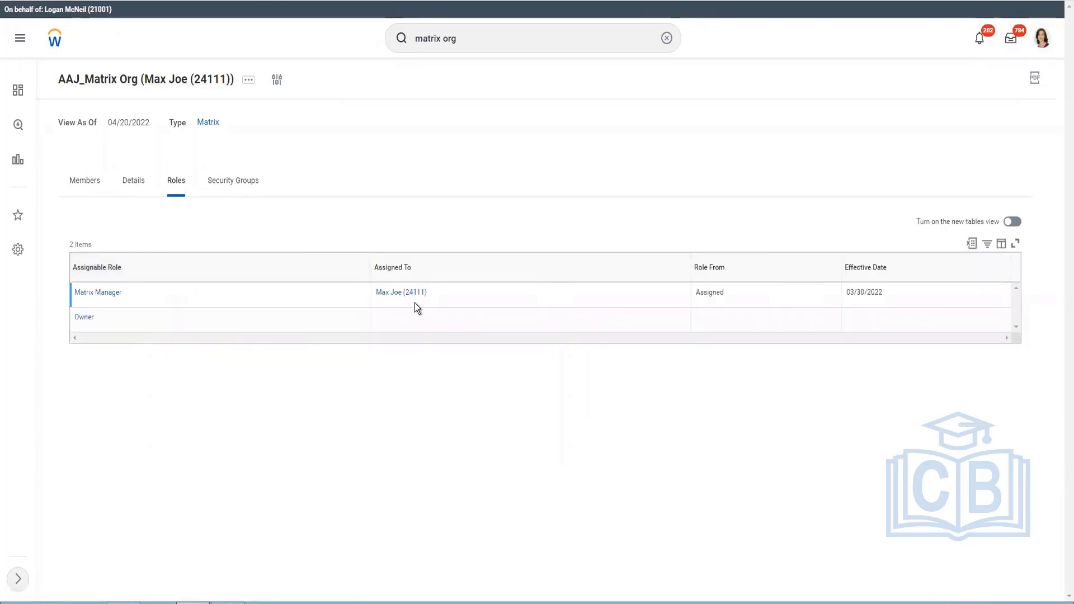
Step: Open the assigned Matrix Manager's worker profile separately, return the report to its members, and review the manager's organizations in the job information
mouse_move(408, 292)
right_click(417, 297)
left_click(97, 183)
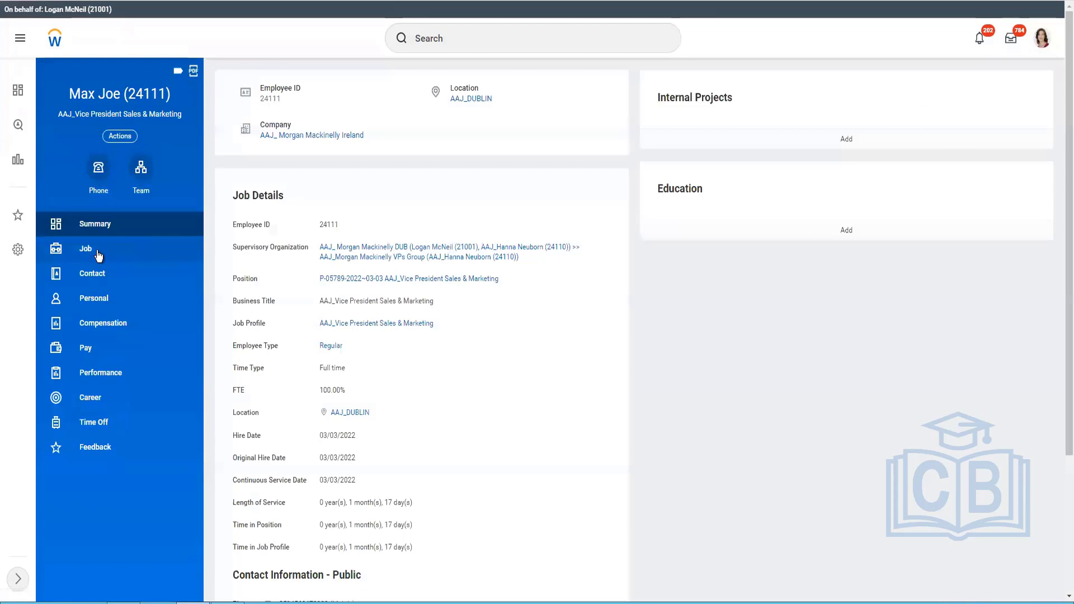
left_click(98, 255)
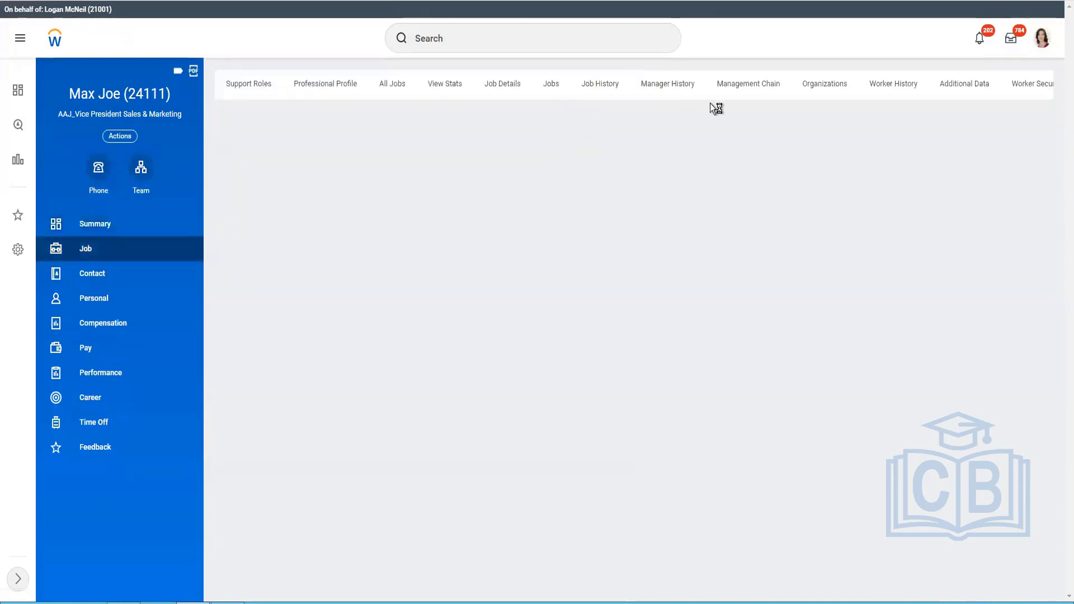
left_click(835, 85)
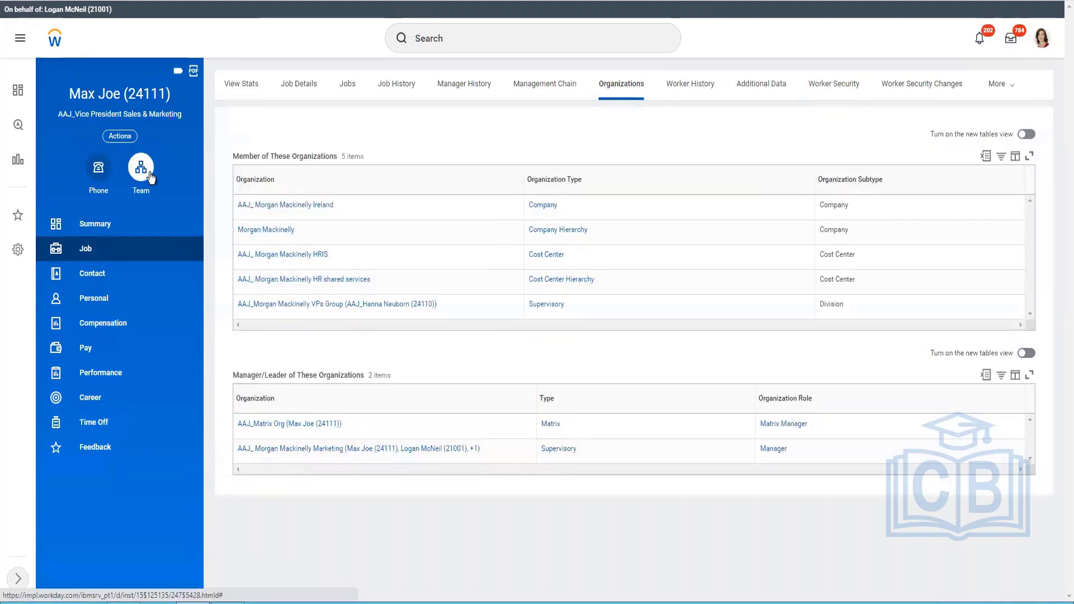
left_click(147, 170)
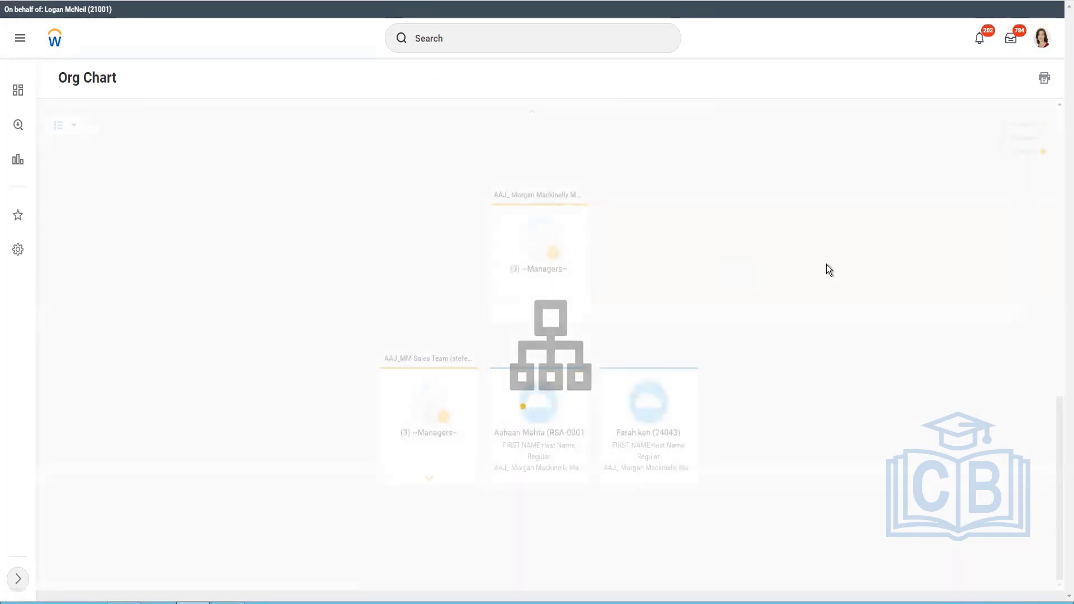
mouse_move(408, 386)
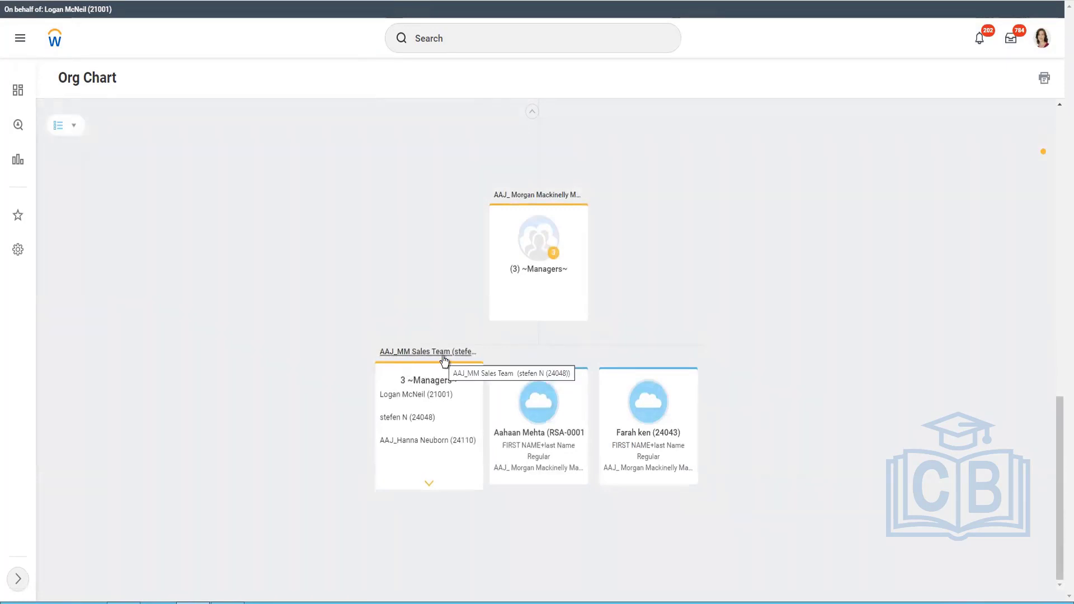
mouse_move(514, 444)
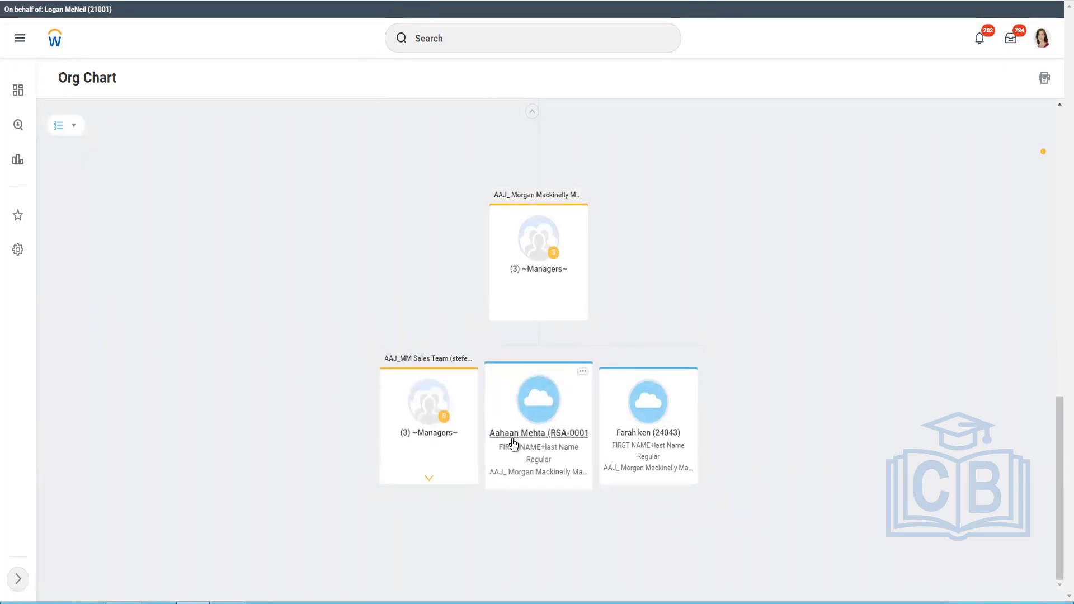
mouse_move(656, 445)
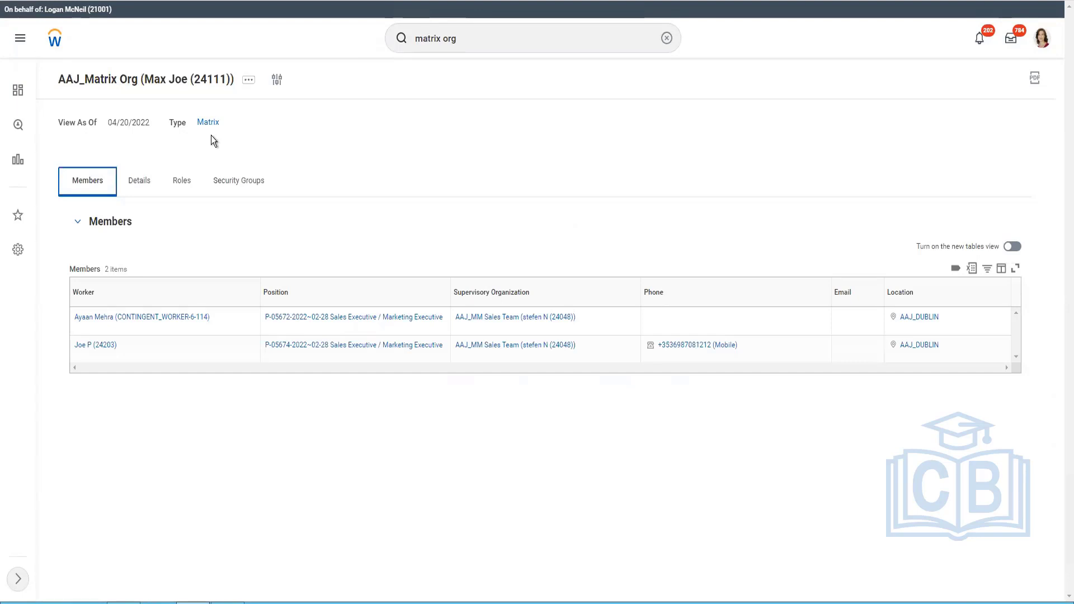
Step: Search Workday for "matrix assignment" and open the Matrix Assignments report
left_click(358, 1)
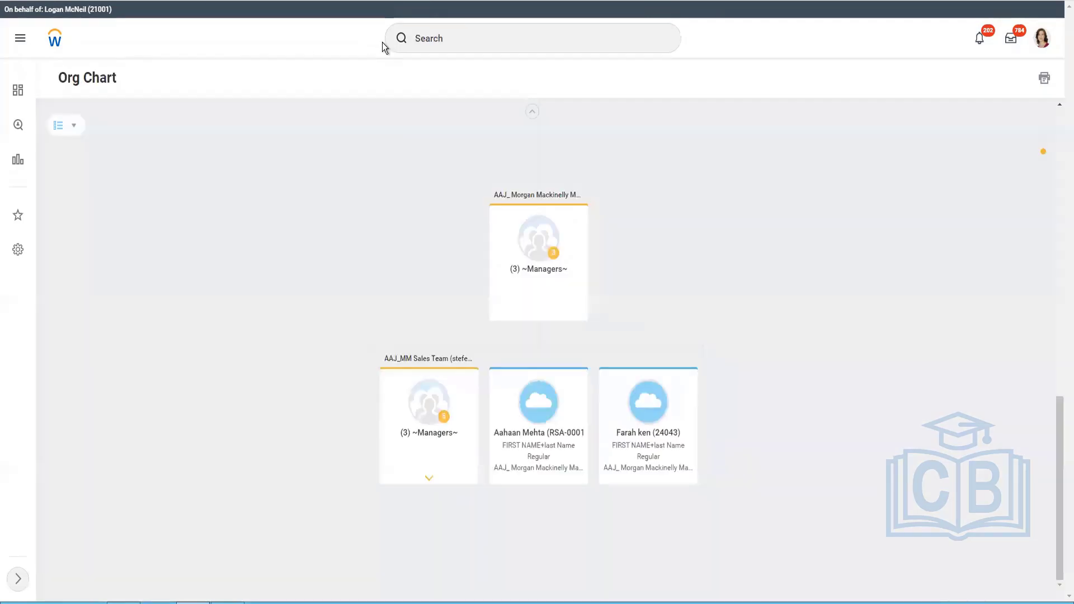
left_click(479, 38)
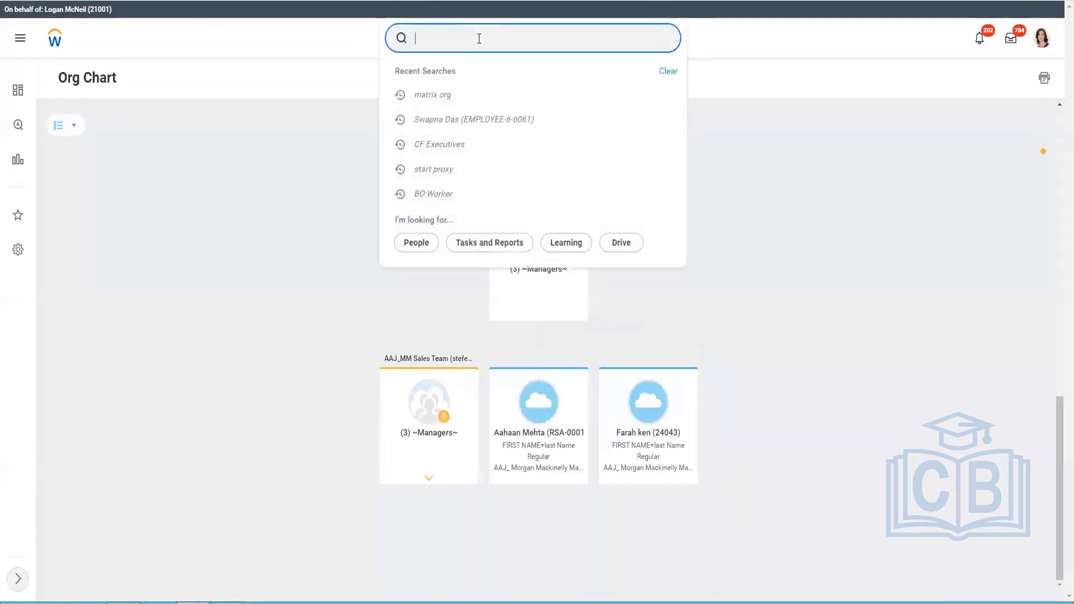
type("matrix assignment")
key("Return")
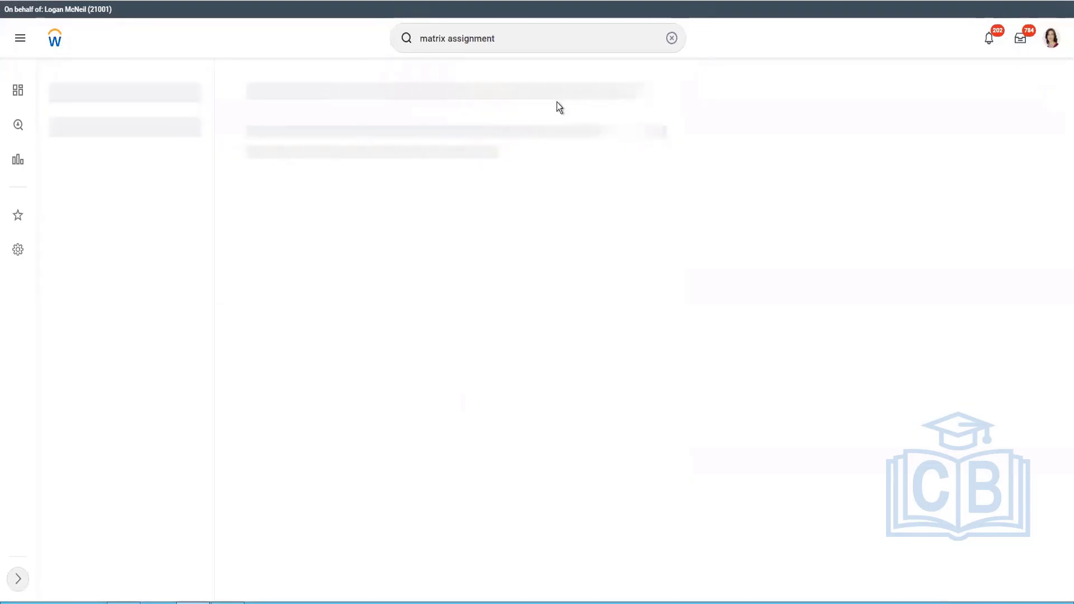
left_click(274, 121)
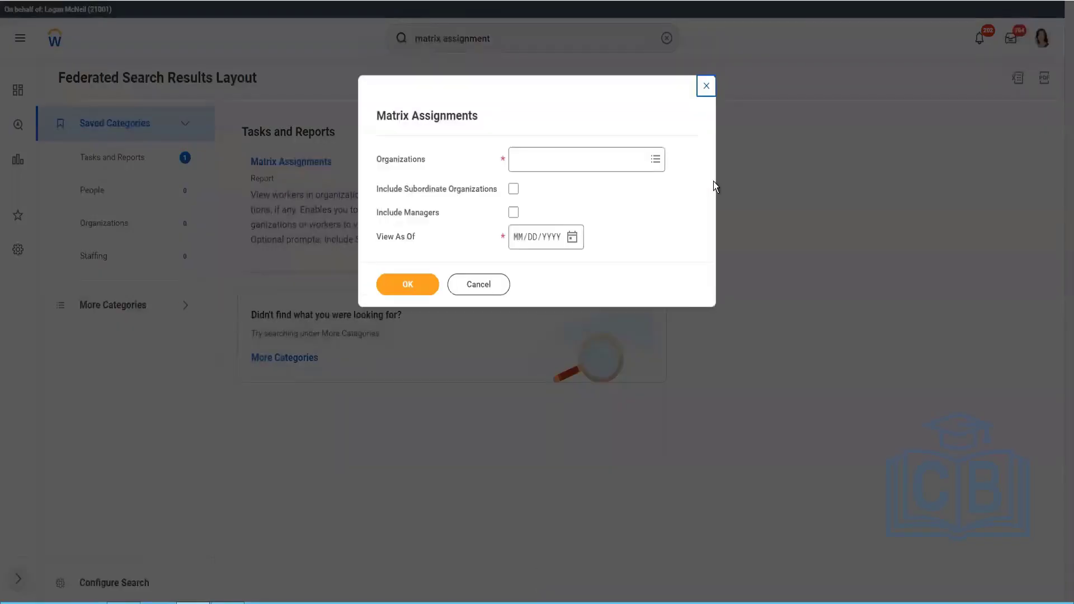
Step: Search the report's organizations by the manager's name and select all matching organizations, including AAJ_Matrix Org
left_click(575, 163)
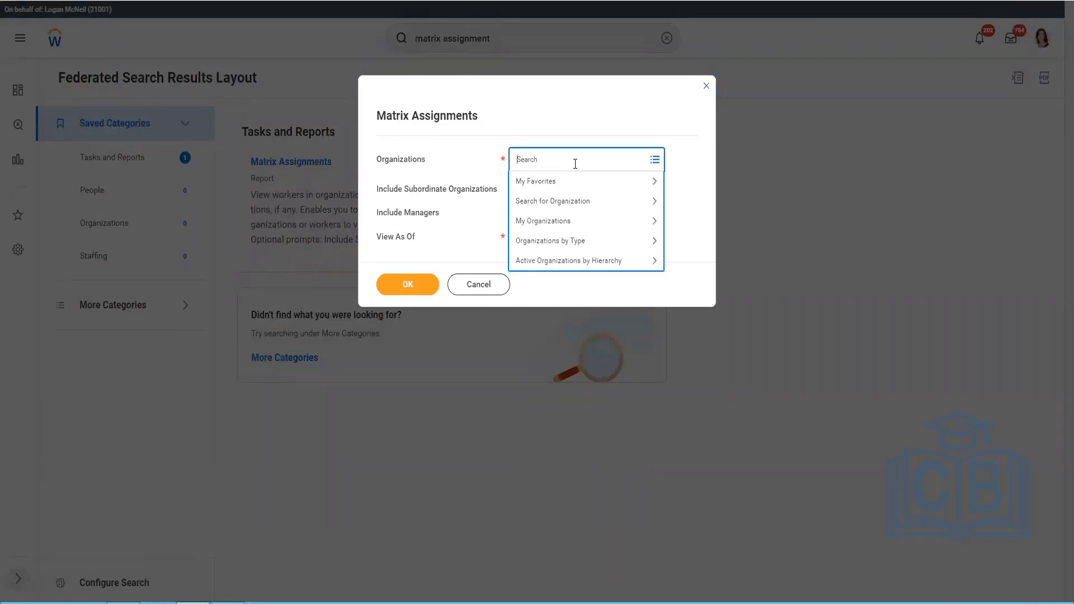
type("joe")
key("Return")
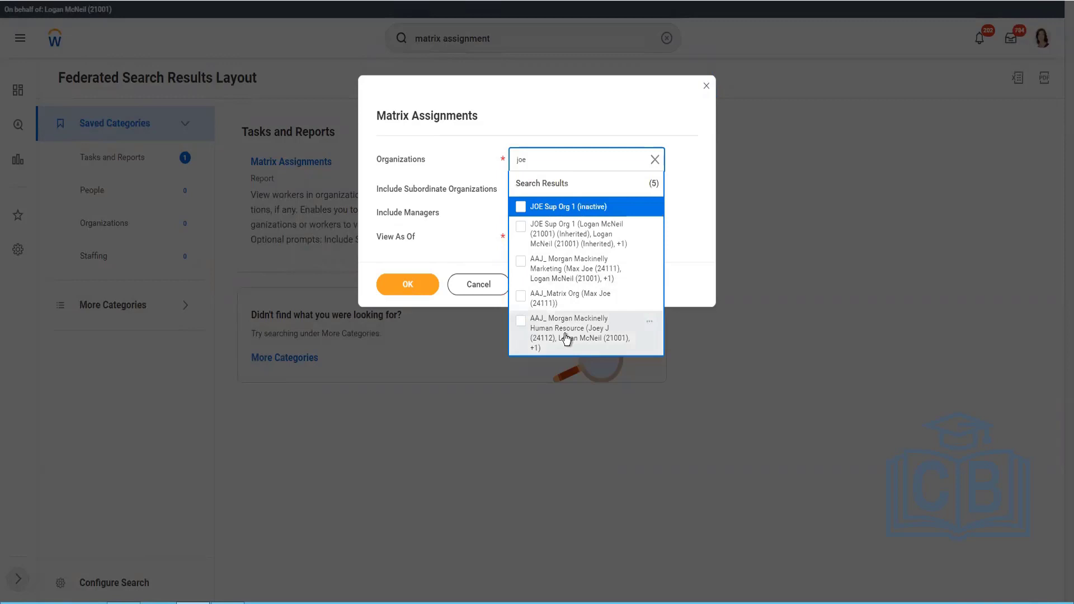
key("ctrl+a")
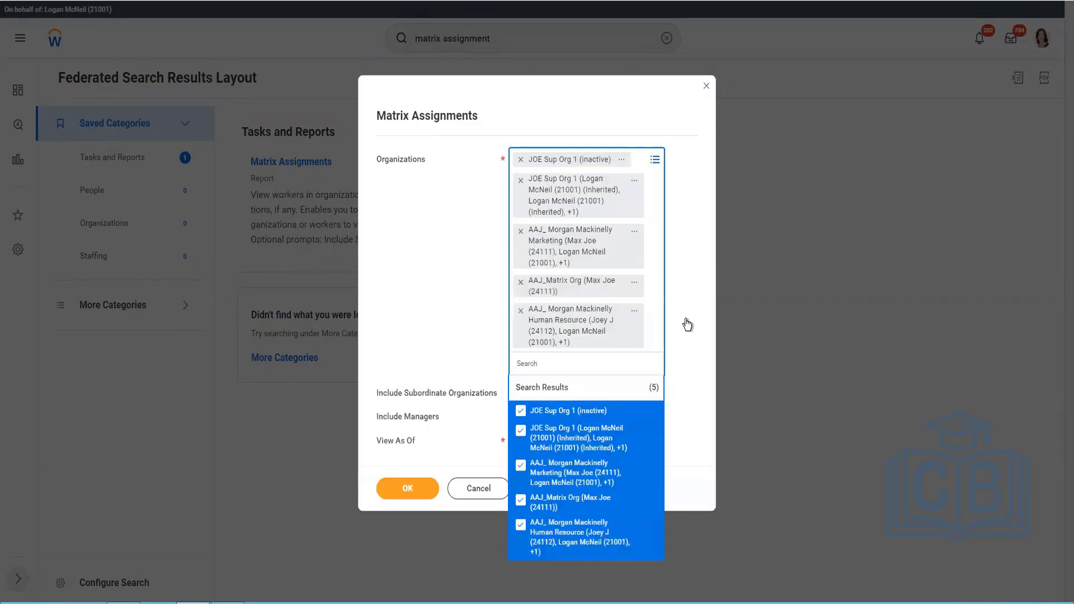
left_click(468, 325)
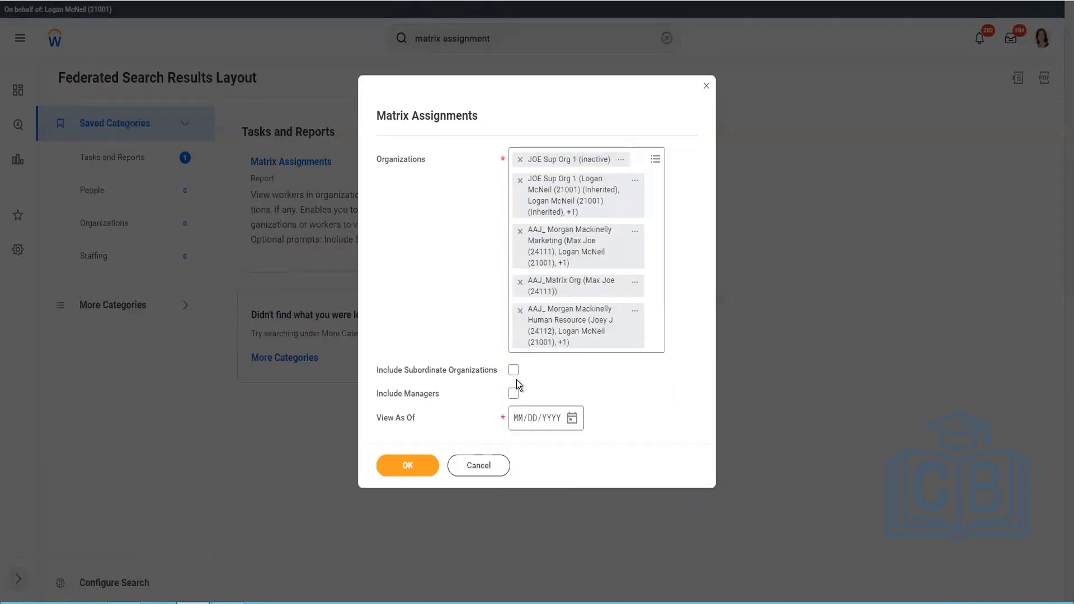
Step: Include managers and subordinate organizations, set View As Of to 04/20/2022, and run the Matrix Assignments report
left_click(514, 393)
left_click(514, 369)
left_click(666, 460)
left_click(578, 424)
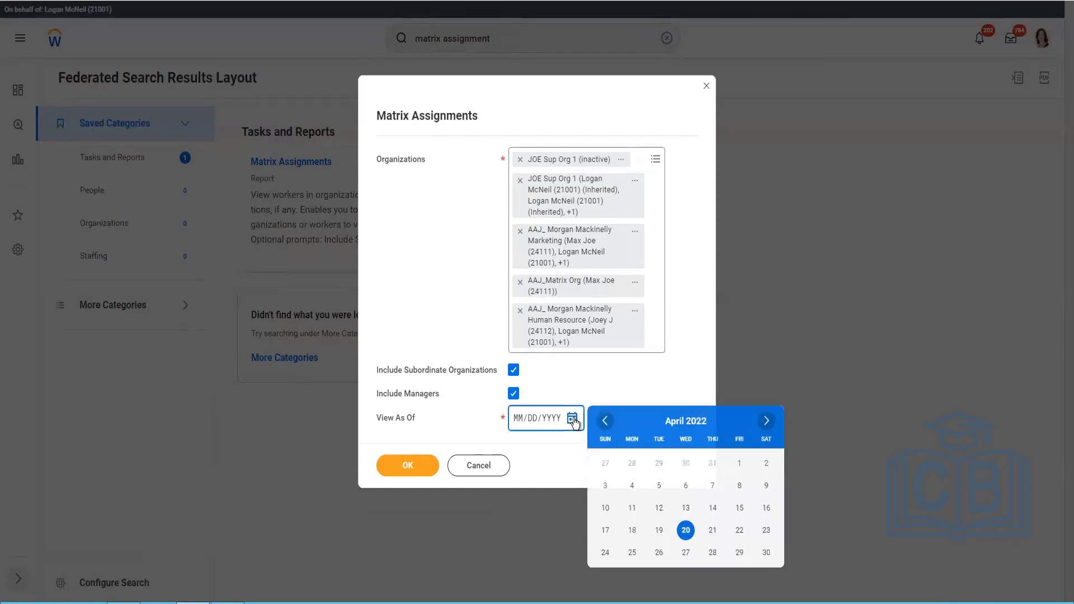
left_click(425, 466)
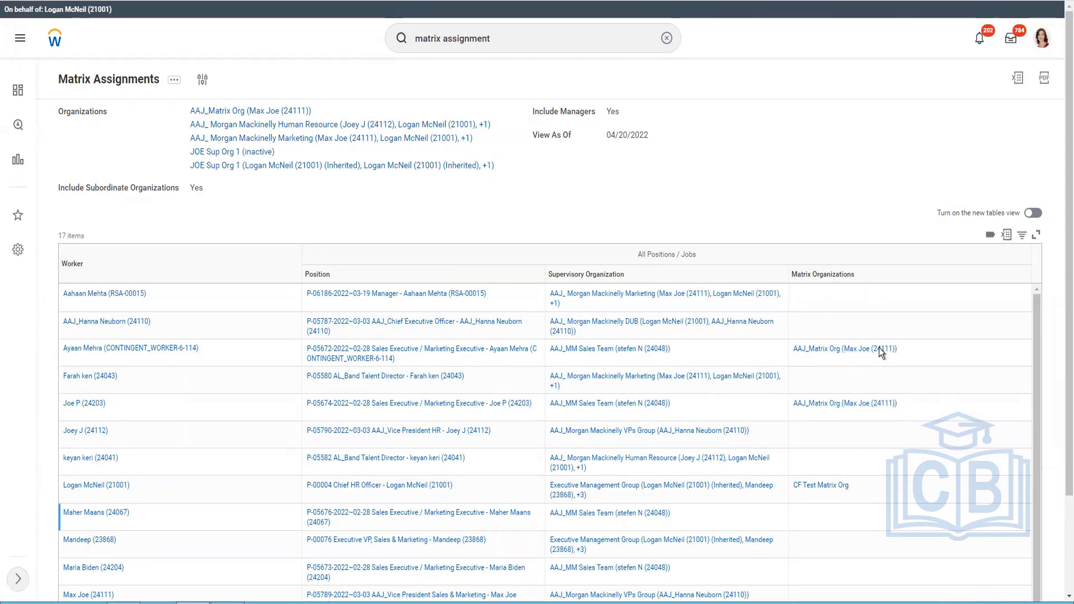
Step: Examine the Matrix Assignments results to compare each worker's supervisory organization and matrix organization
scroll(864, 195, "down", 1)
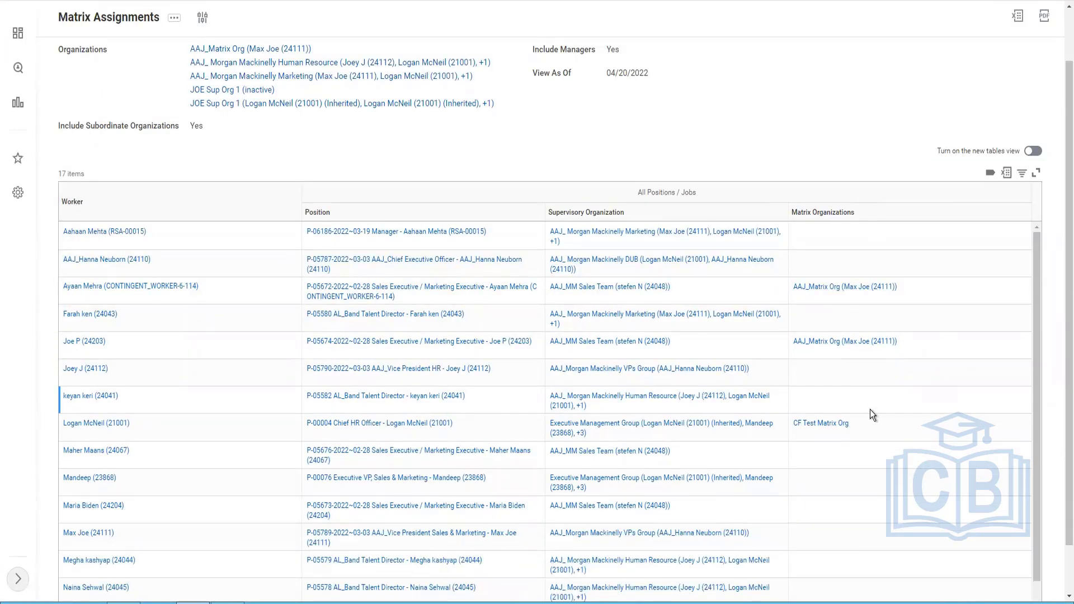
scroll(871, 414, "down", 1)
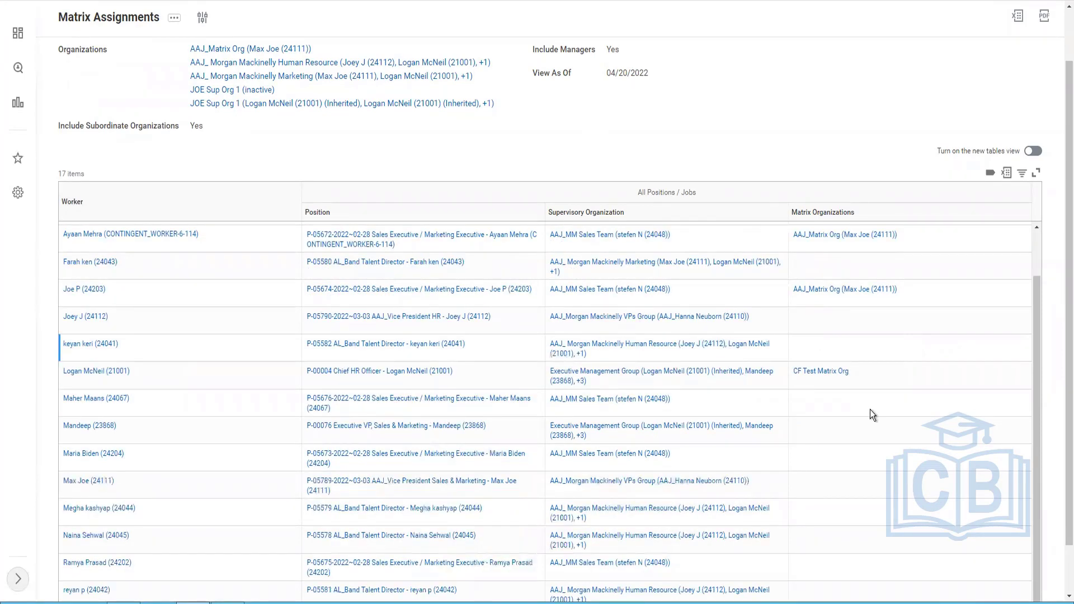
scroll(871, 415, "down", 1)
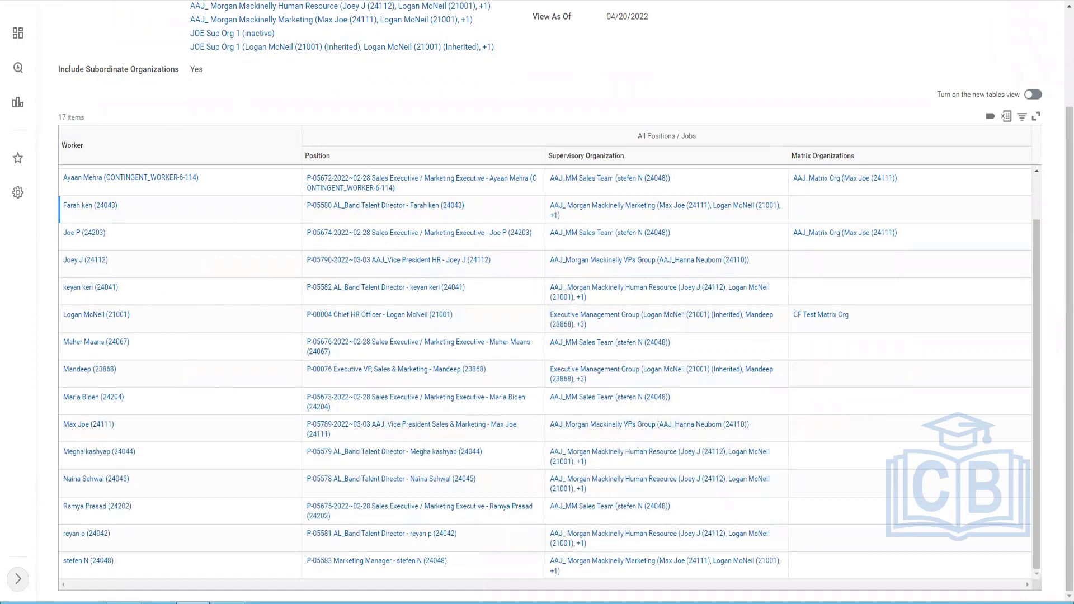
Step: Switch to the PowerPoint presentation and resume the slide show
key("alt+Tab")
left_click(230, 59)
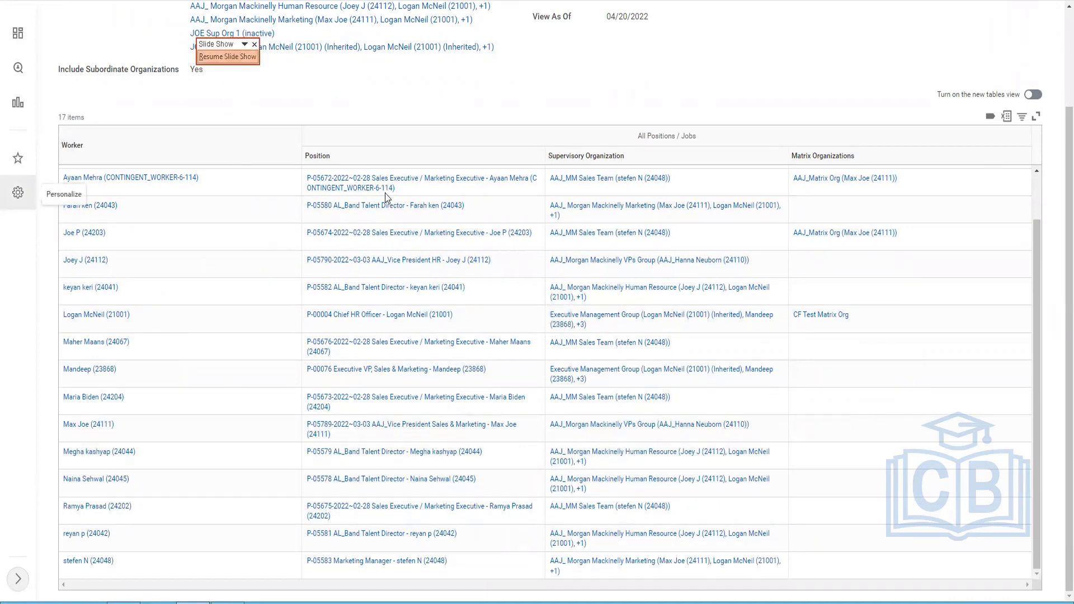
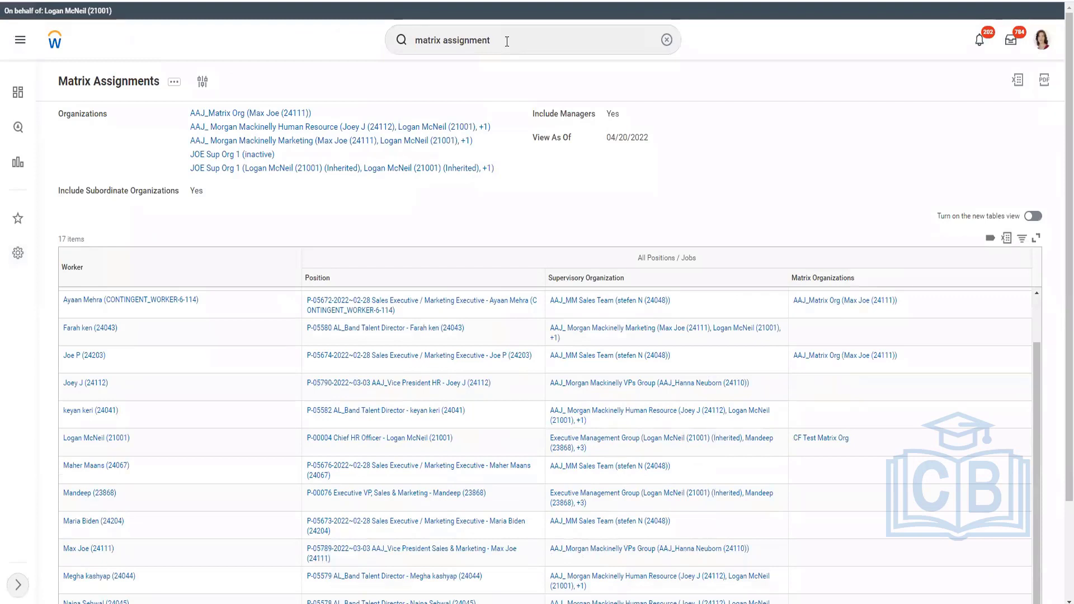
Step: Search Workday for "maint org sub" and open the Maintain Organization Subtypes task
left_click(638, 42)
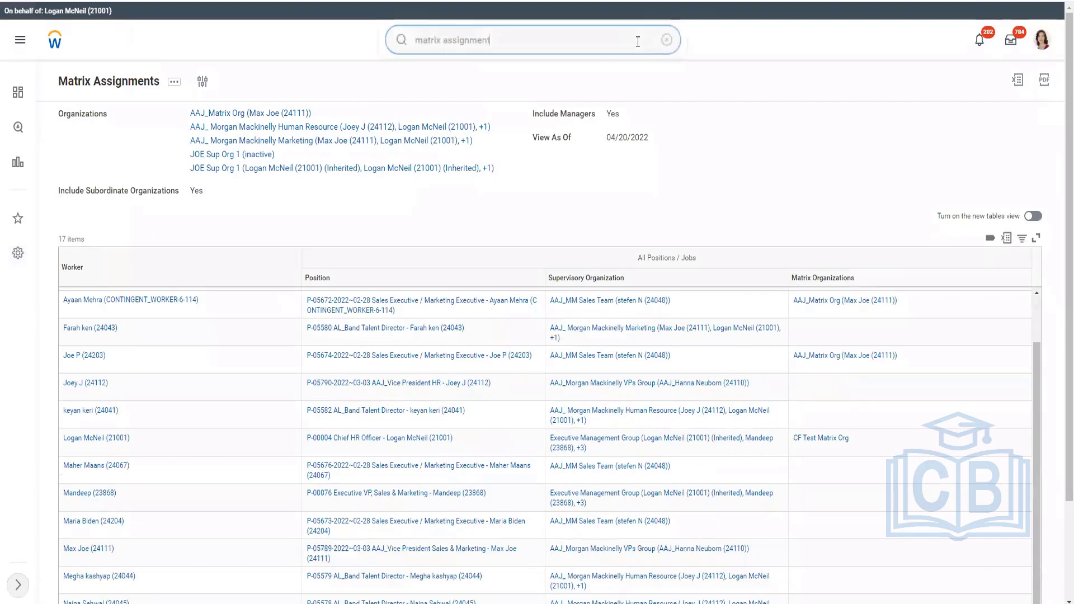
left_click(638, 41)
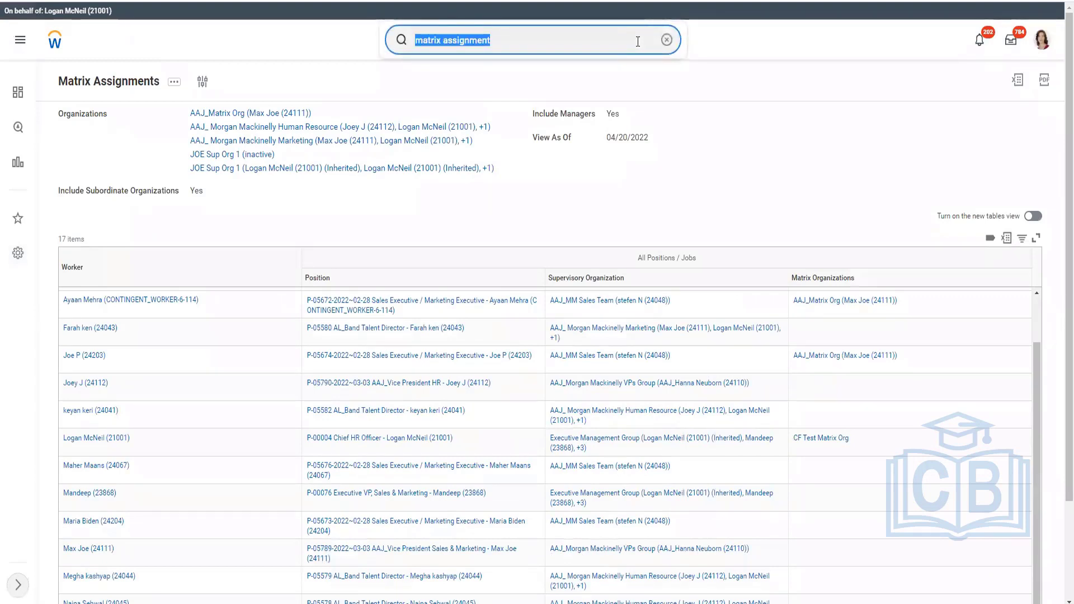
type("maint org sub")
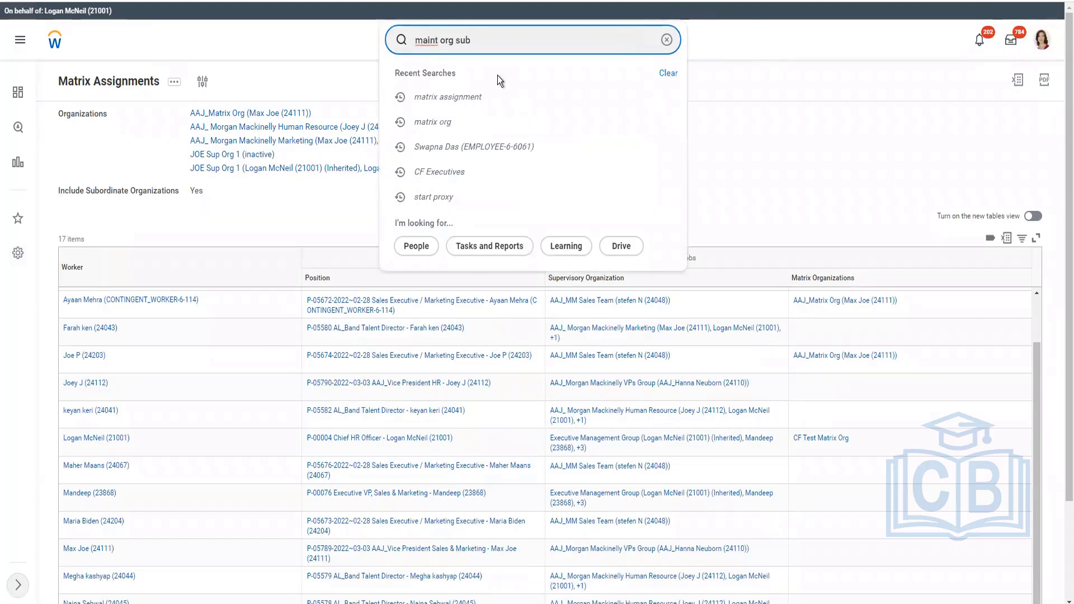
key("Return")
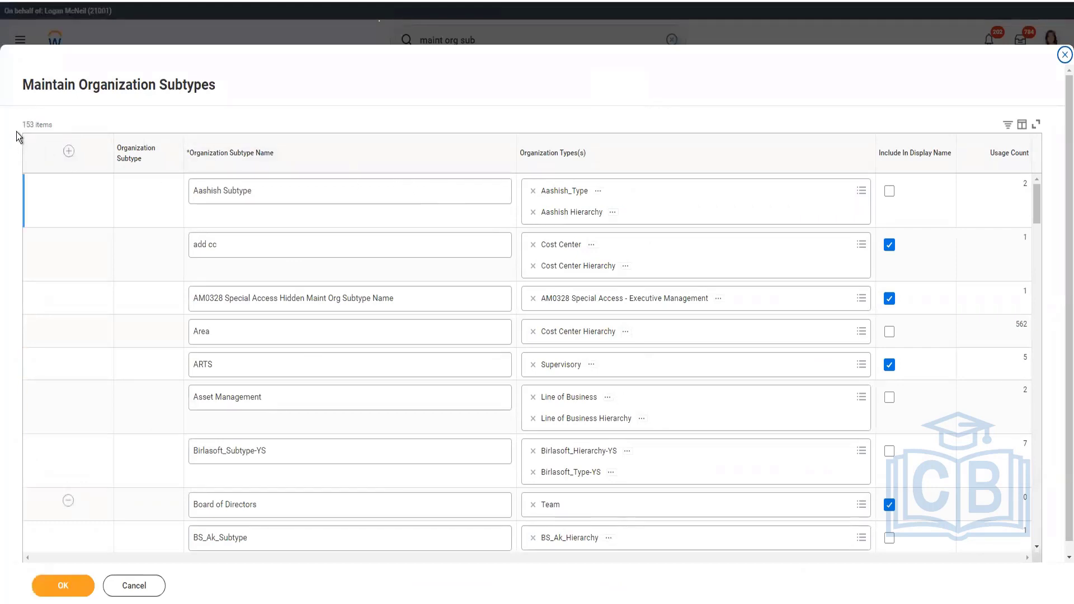
Step: Examine the organization subtypes list, including subtype names, organization types, display name settings and usage counts
left_click_drag(23, 125, 54, 126)
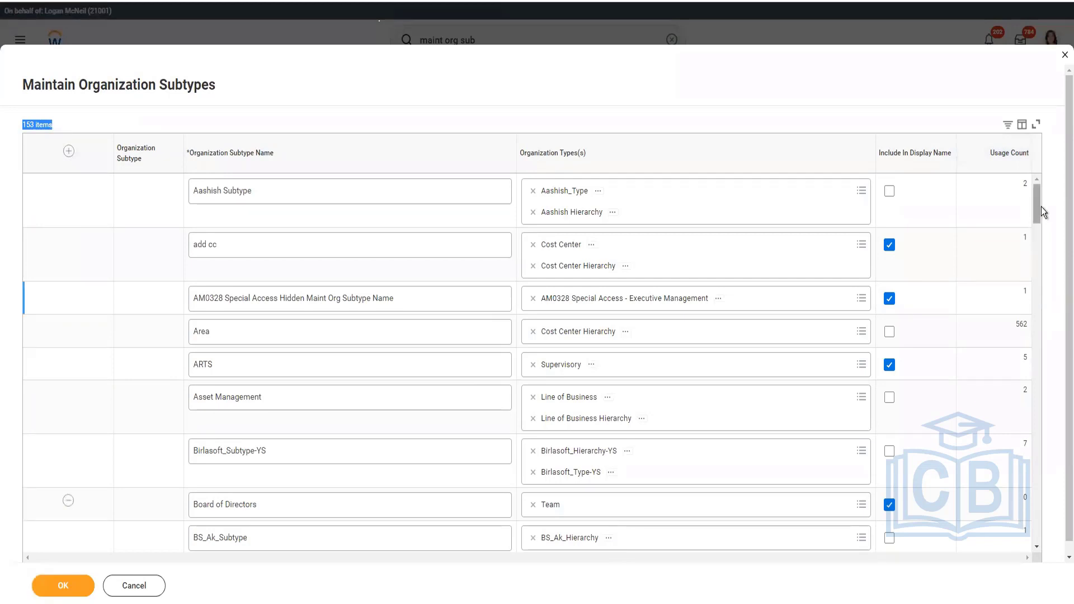
mouse_move(1035, 203)
left_mouse_down()
mouse_move(1032, 226)
mouse_move(1032, 210)
left_mouse_up()
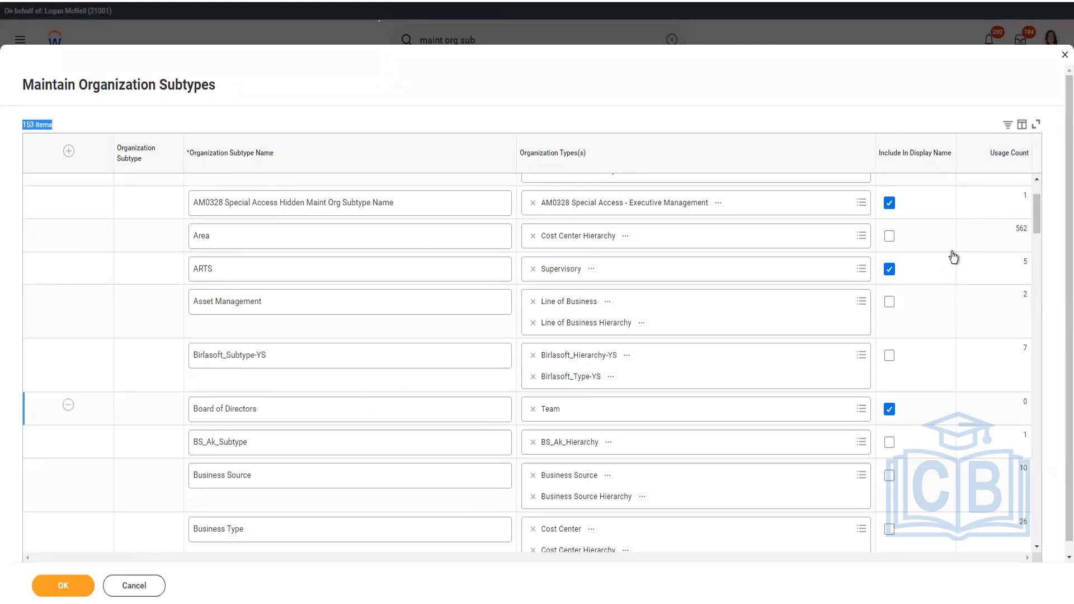
left_click_drag(1035, 216, 1035, 324)
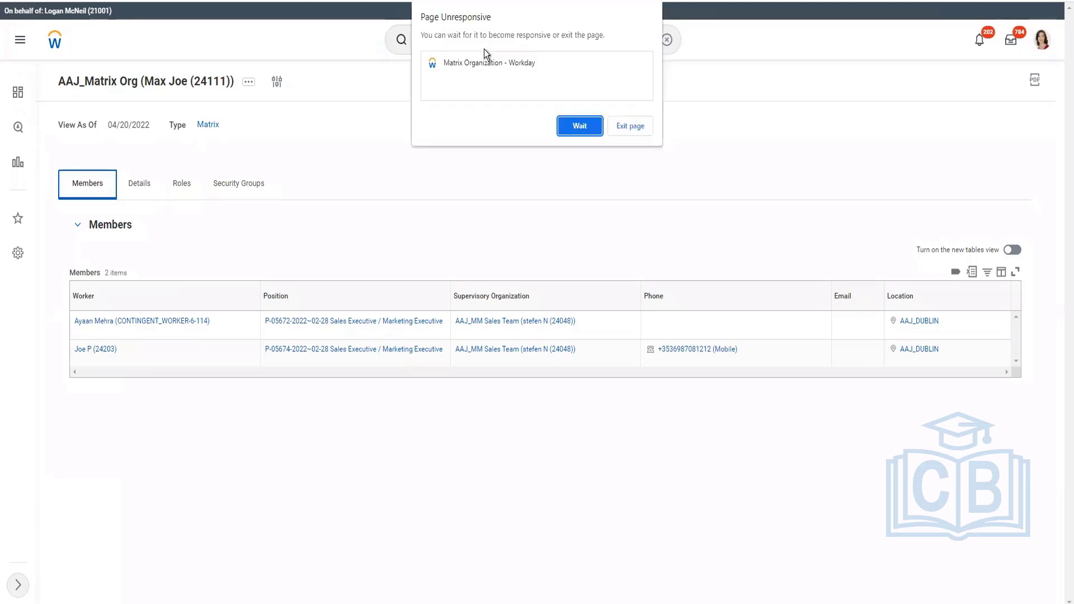
Step: Keep waiting for the unresponsive page, then search Workday for "maint org type" and open the Maintain Organization Types report
left_click(585, 127)
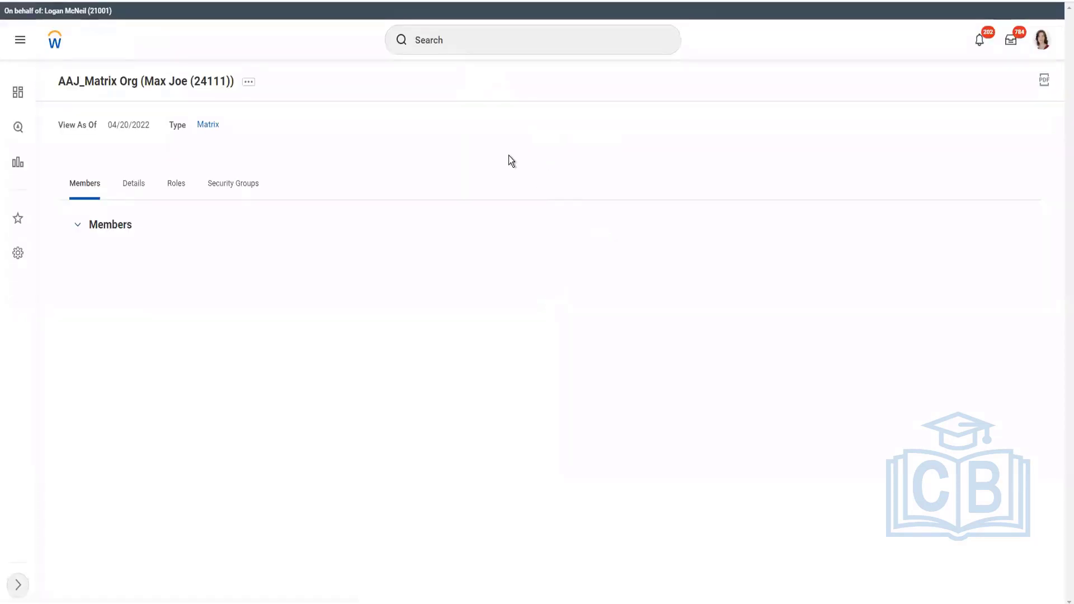
left_click(492, 36)
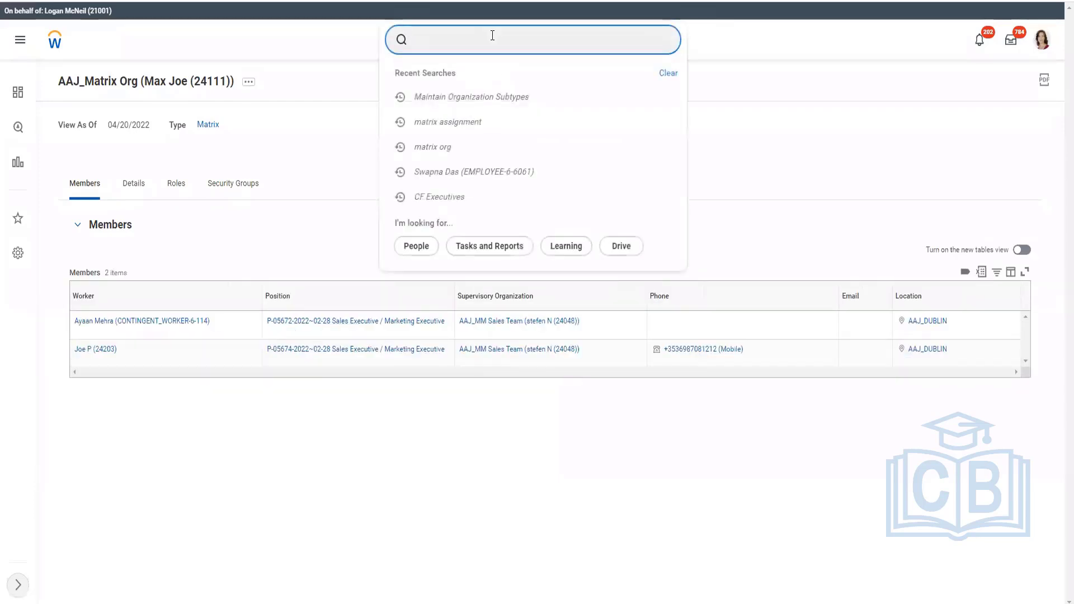
type("maint oeg")
key("BackSpace")
key("BackSpace")
key("BackSpace")
type("rg")
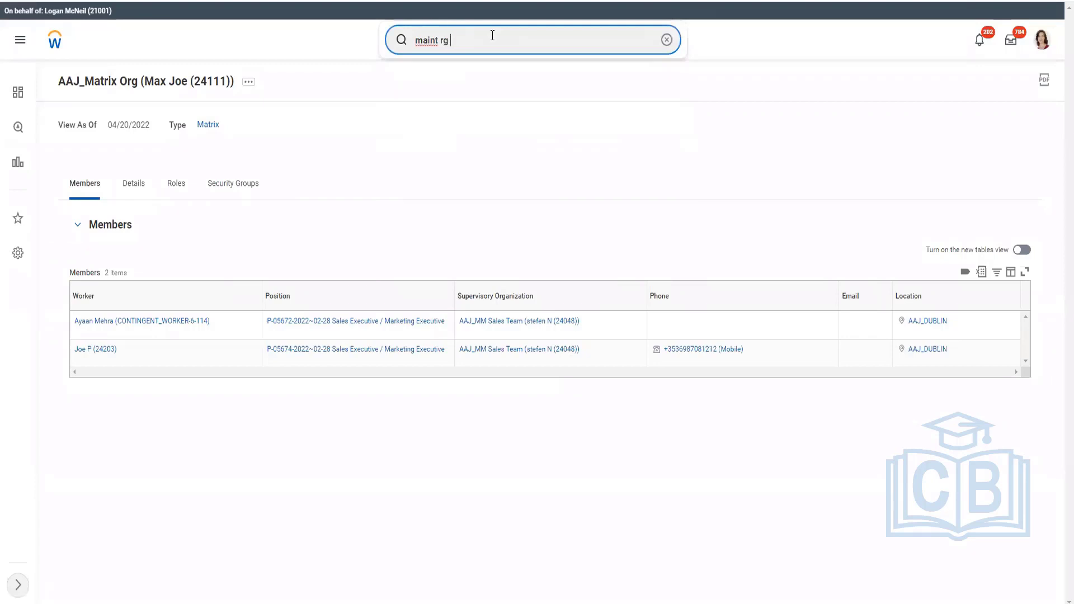
key("BackSpace")
key("BackSpace")
type("org type")
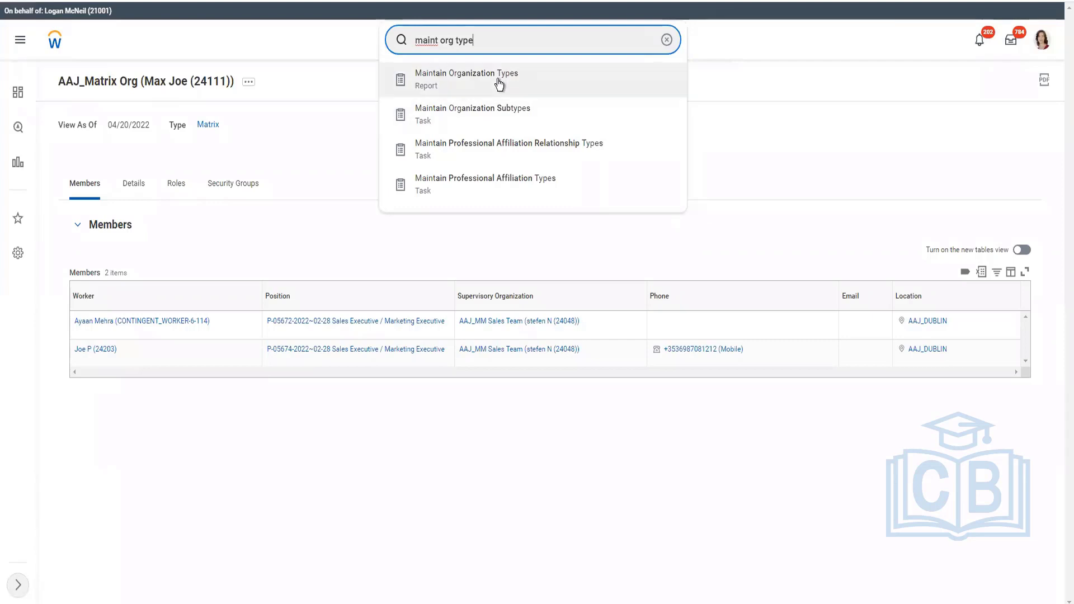
left_click(721, 132)
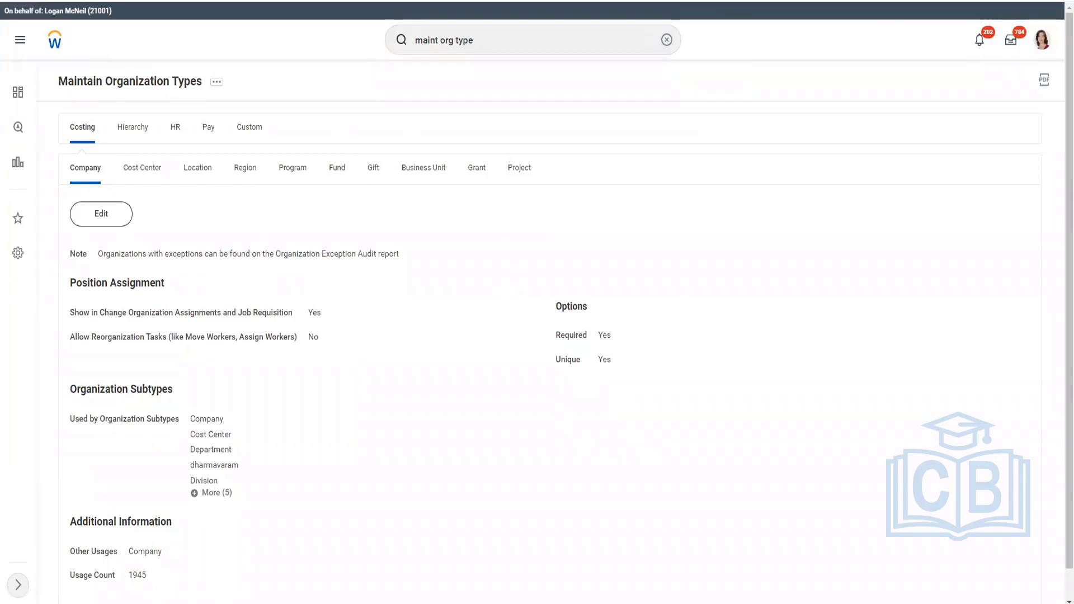
Step: Review the Costing, Hierarchy, HR and Pay organization type settings, including the Payroll Company type
left_click(90, 136)
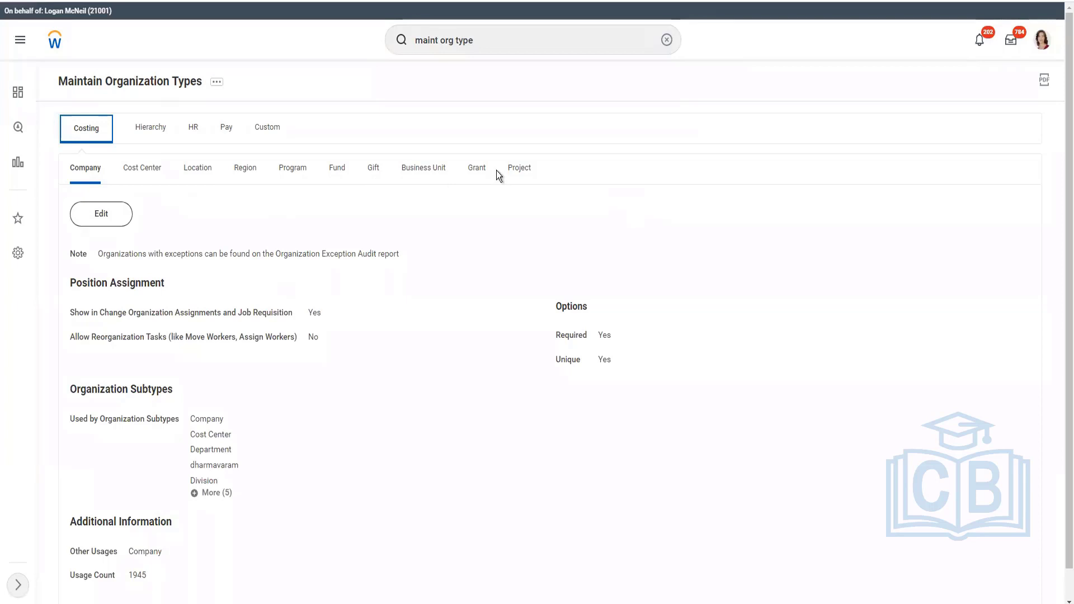
left_click(147, 127)
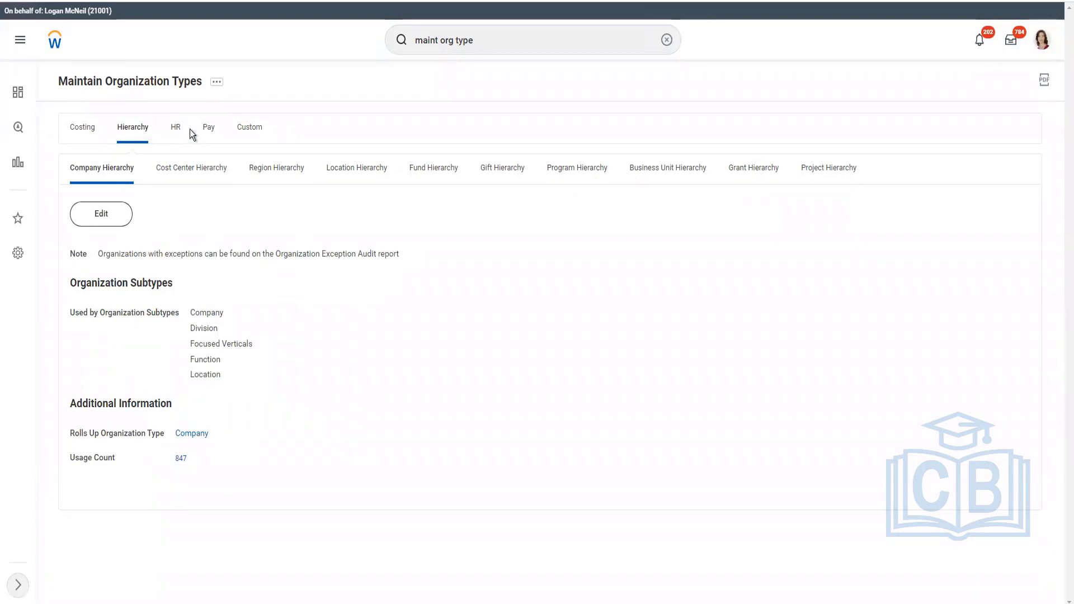
left_click(176, 131)
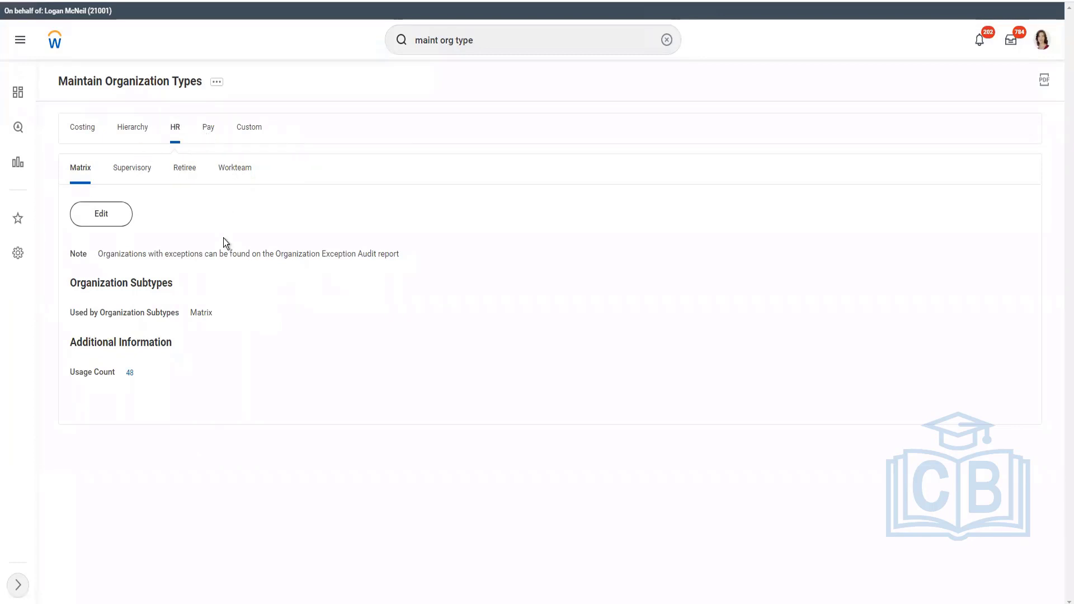
left_click(208, 129)
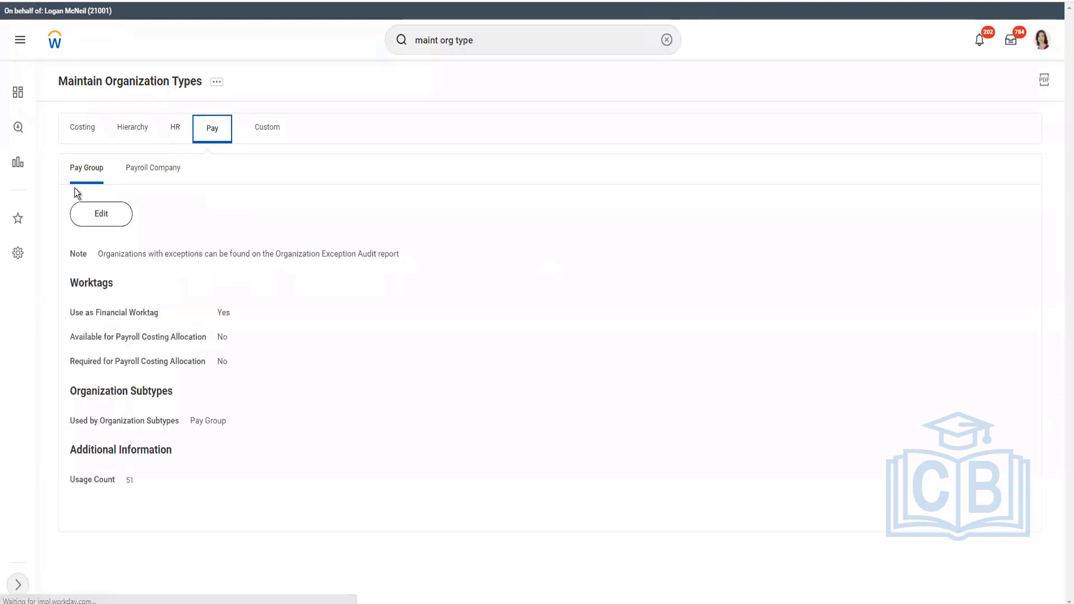
left_click(161, 178)
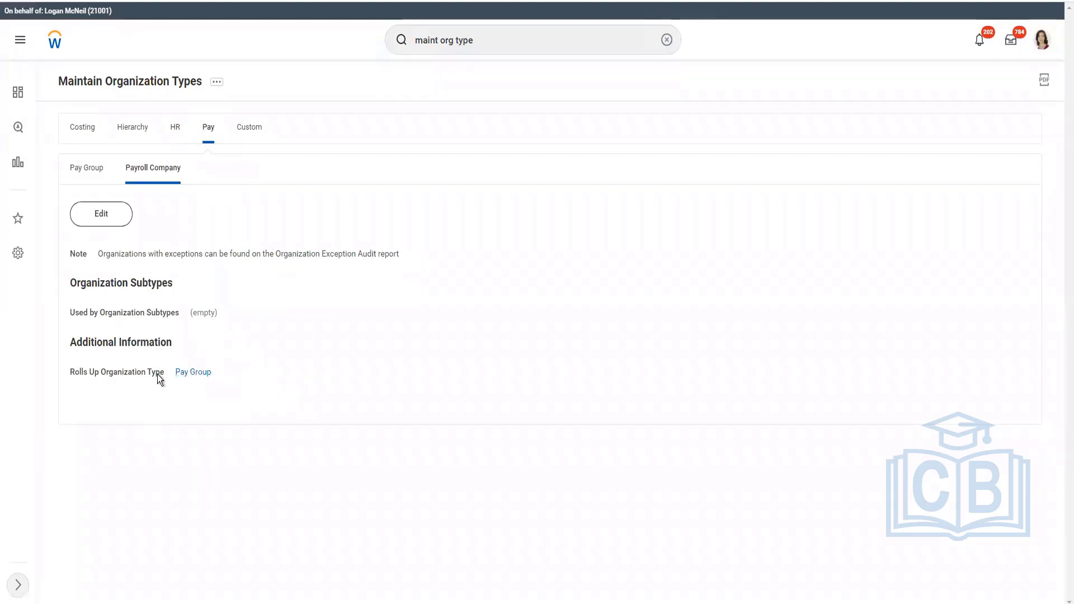
Step: Examine the custom organization types table, including its item count, worktag, hierarchy, subtype, position assignment, roll-up and usage columns
left_click(244, 134)
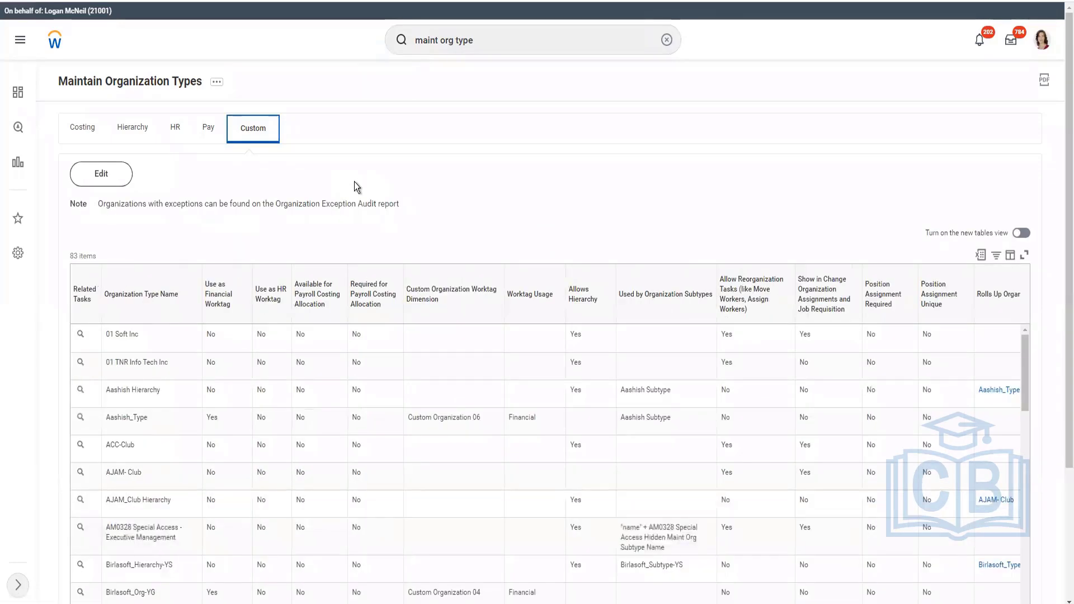
scroll(498, 223, "down", 1)
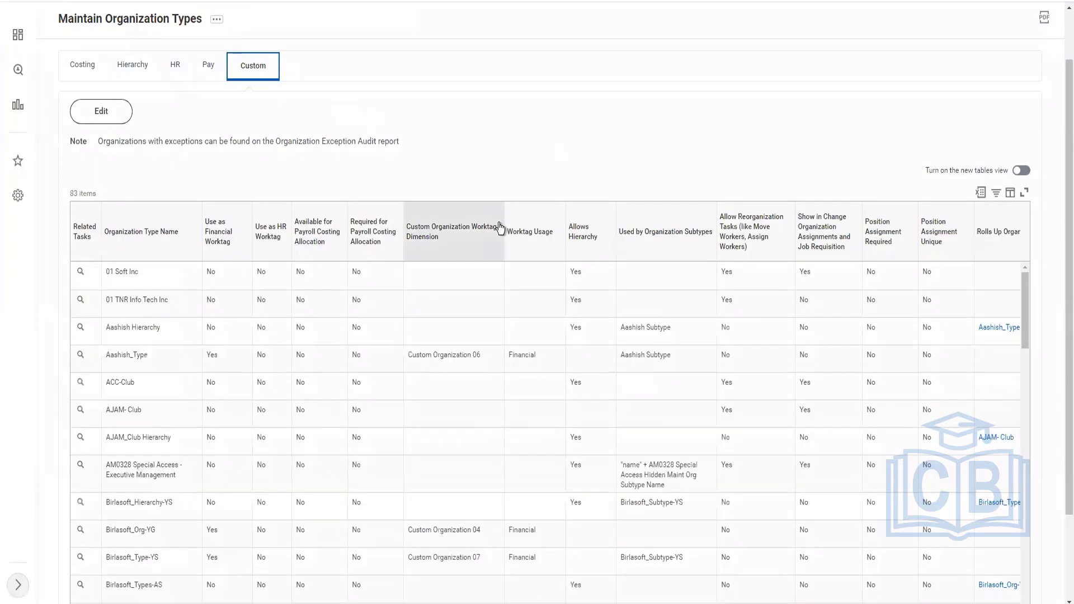
scroll(523, 327, "down", 2)
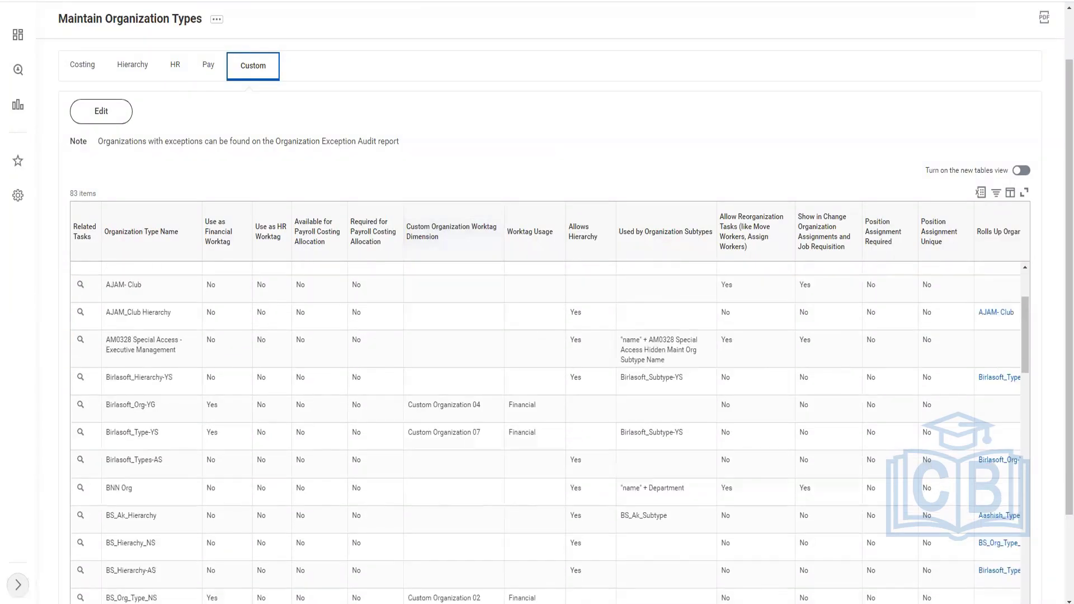
left_click_drag(103, 193, 56, 191)
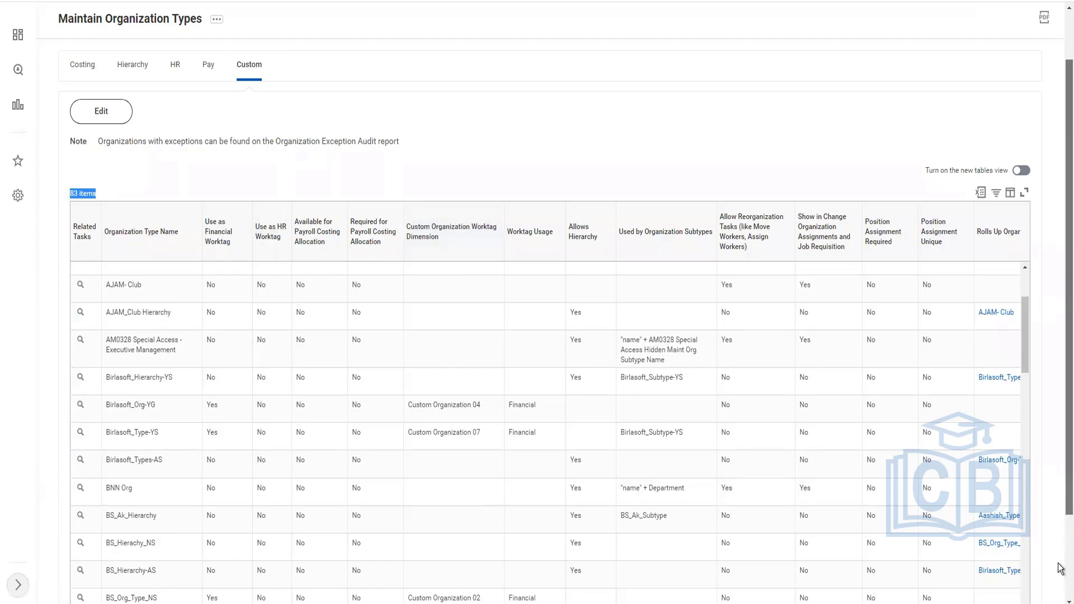
left_click_drag(1062, 498, 1061, 588)
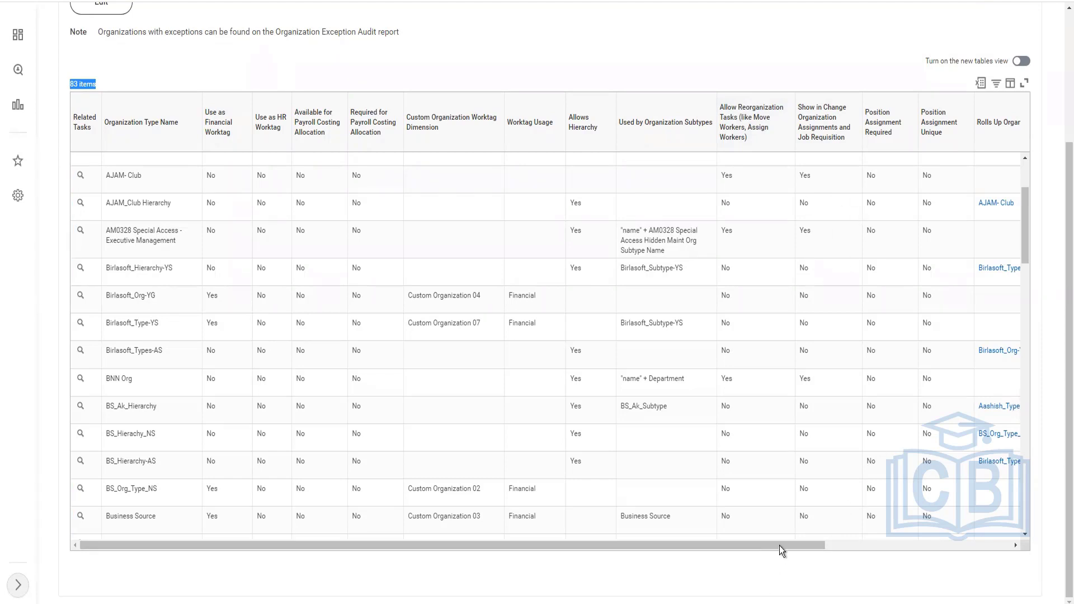
left_click_drag(798, 545, 1023, 543)
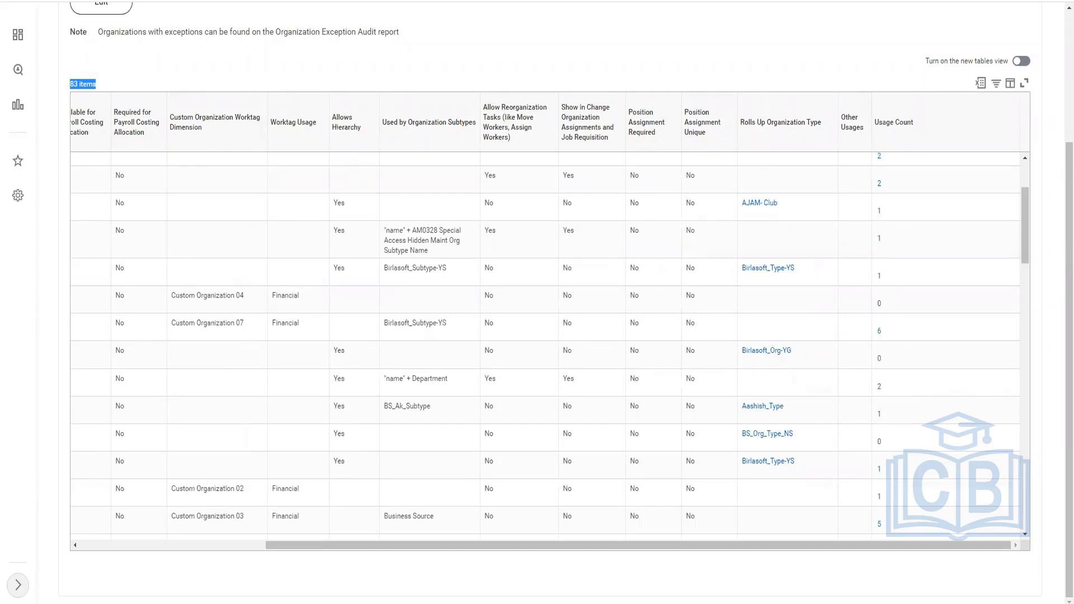
left_click(539, 47)
scroll(545, 43, "up", 3)
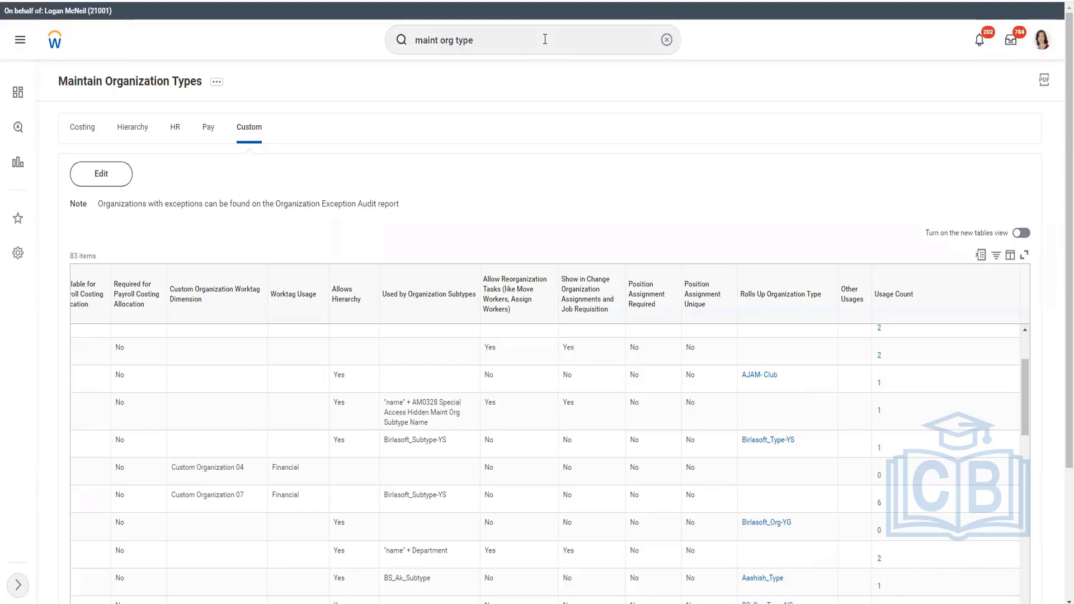
Step: Search Workday for "create custom organiza" and open the Create Custom Organization task
left_click(545, 39)
key("ctrl+shift+Left")
key("ctrl+shift+Left")
key("ctrl+shift+Left")
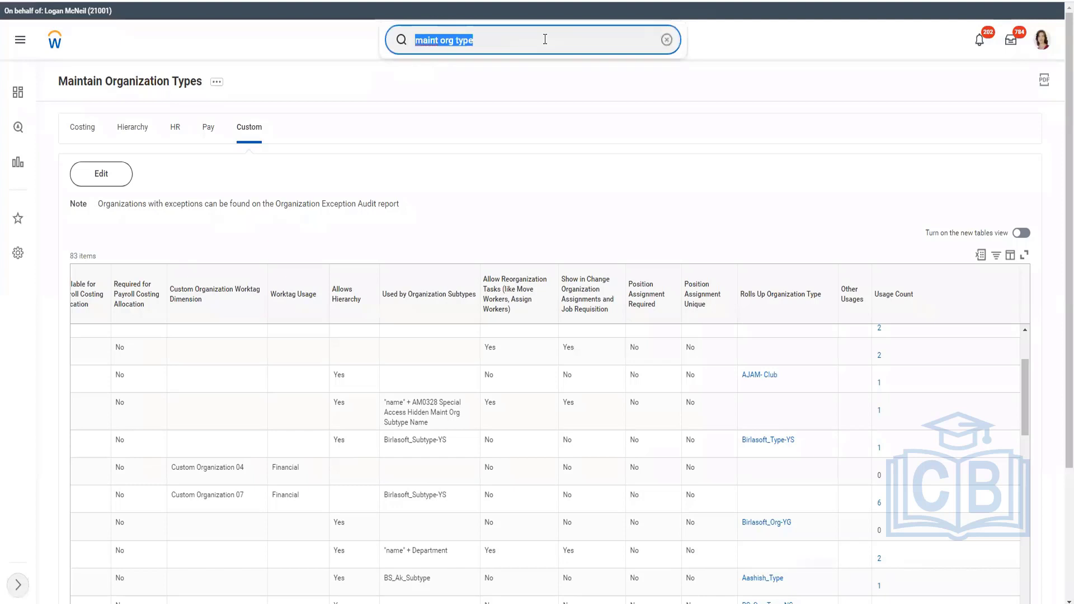
type("create cus")
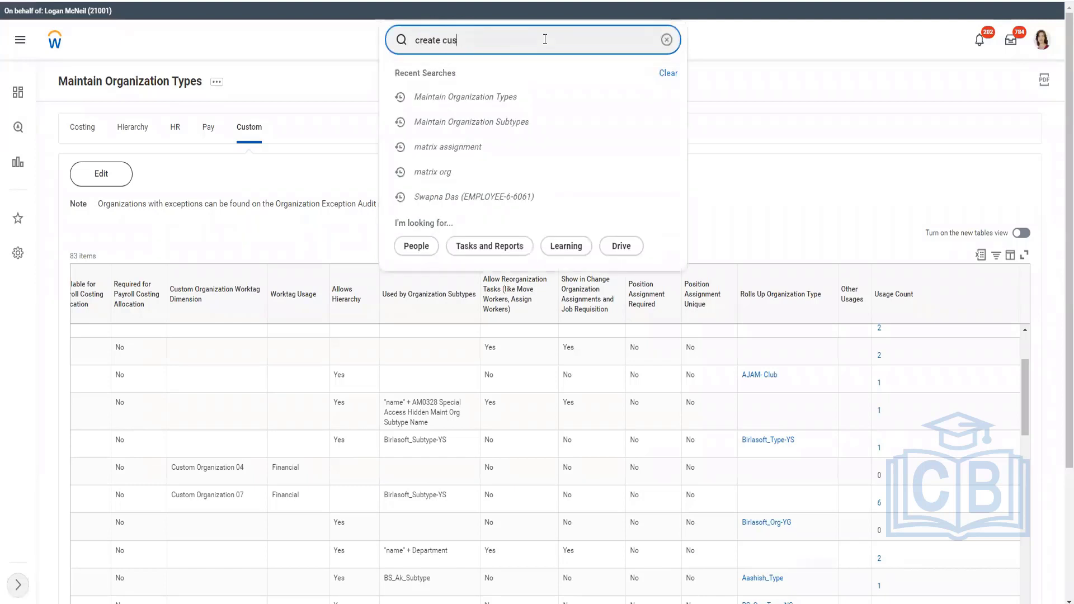
type("tom organiza")
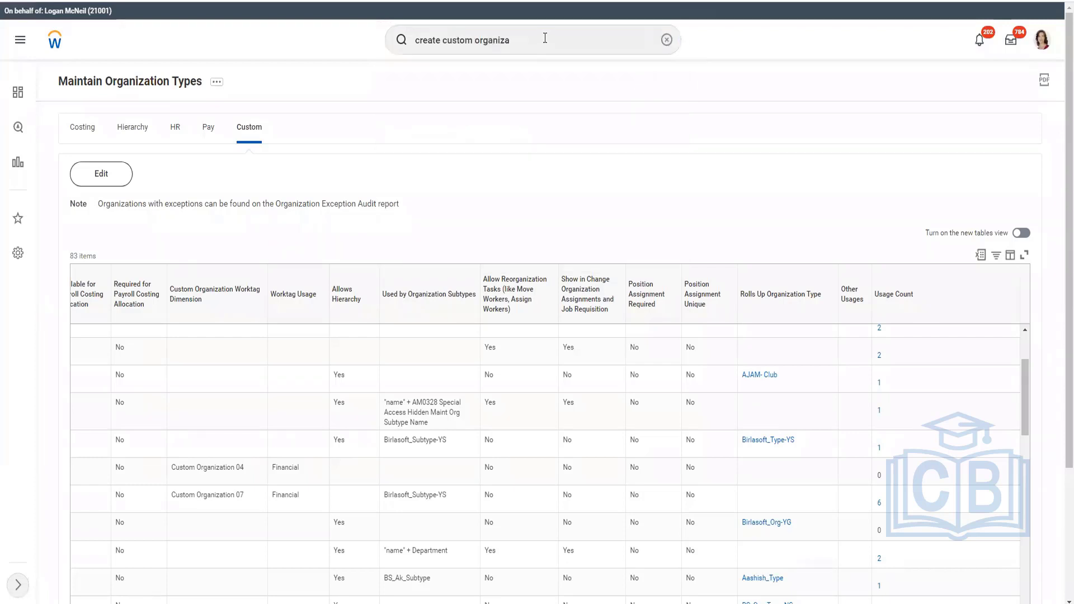
key("Return")
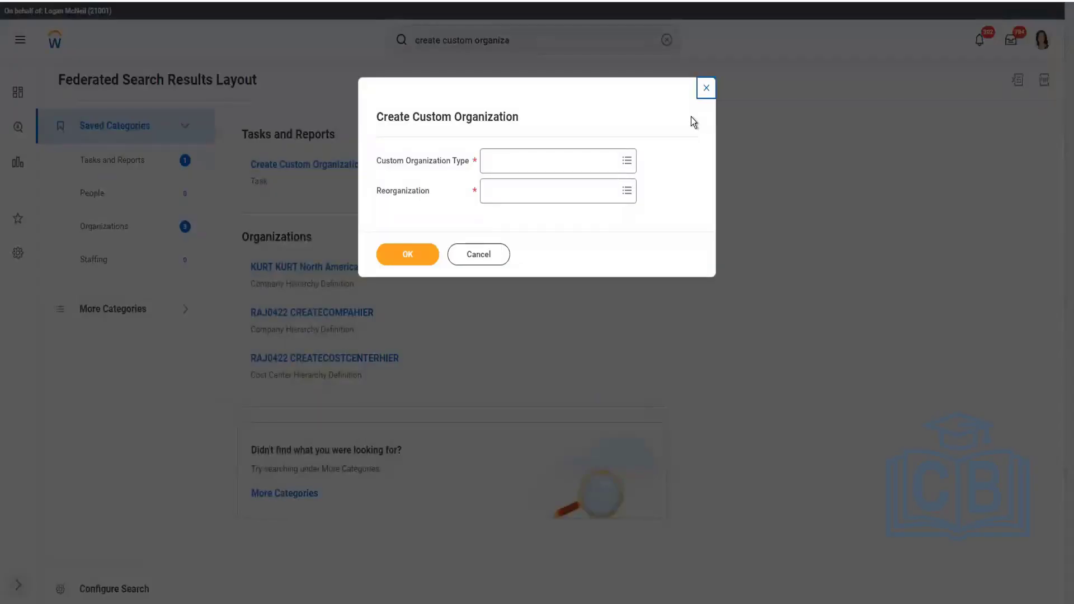
Step: Choose CF Training Center Hierarchy as the custom organization type and CF APR 2022 ReOrg as the reorganization, and continue to the details form
left_click(590, 162)
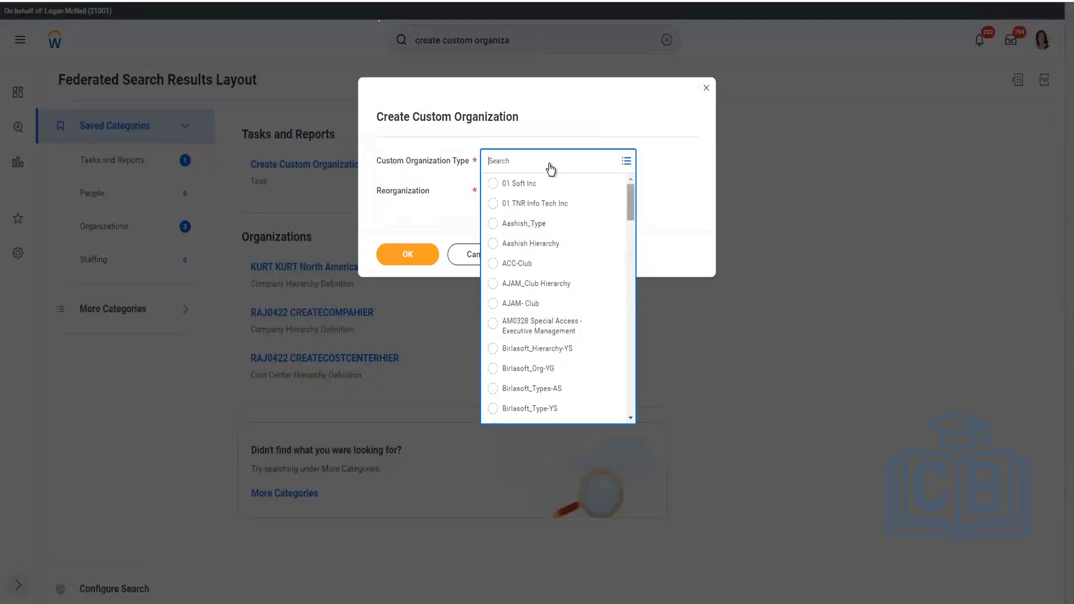
type("CF")
key("Return")
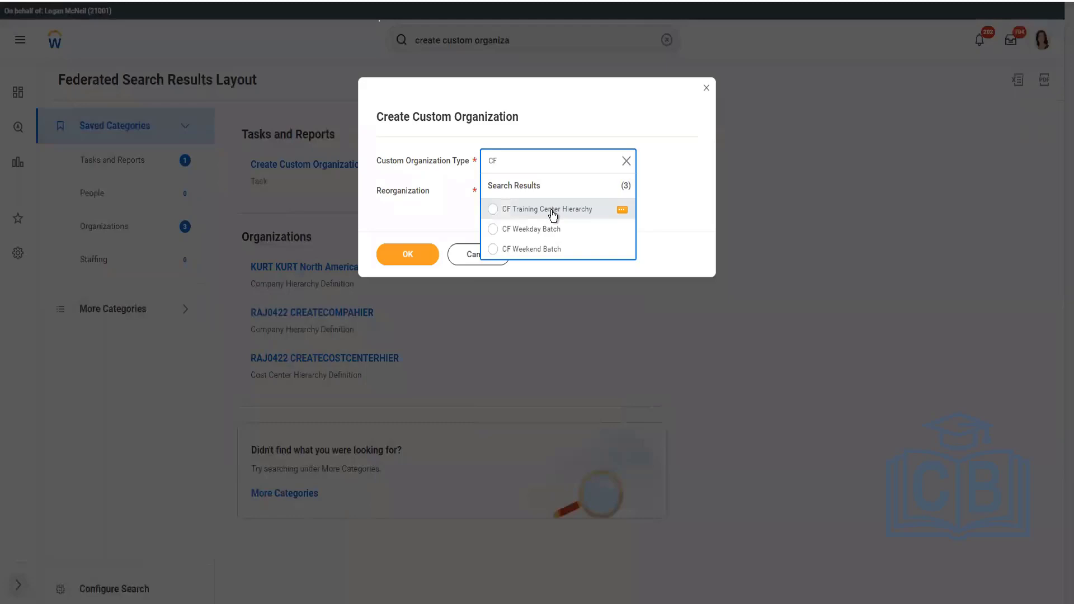
key("Return")
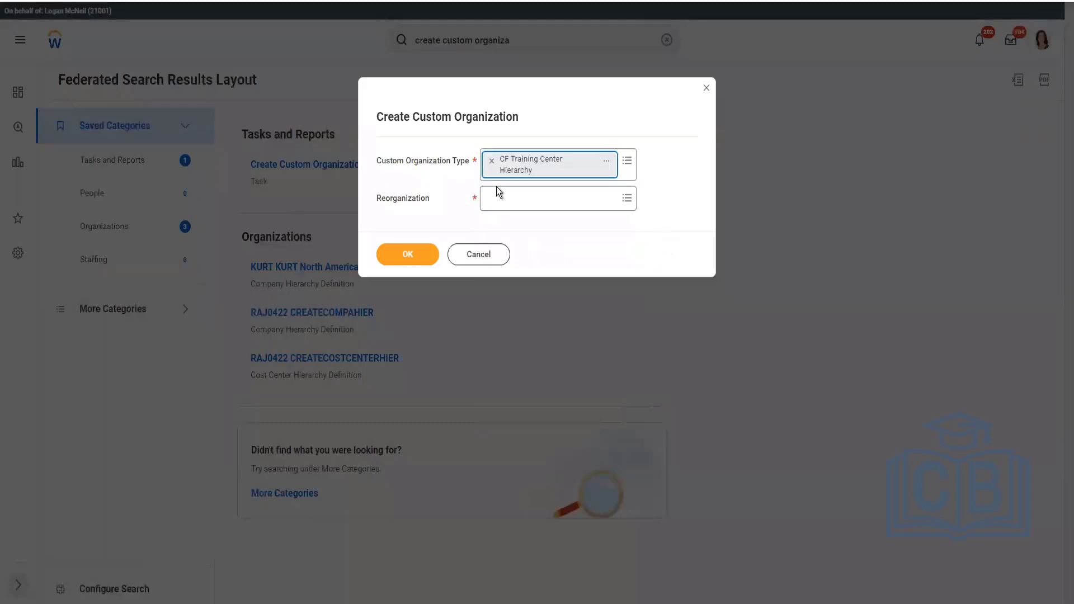
left_click(536, 208)
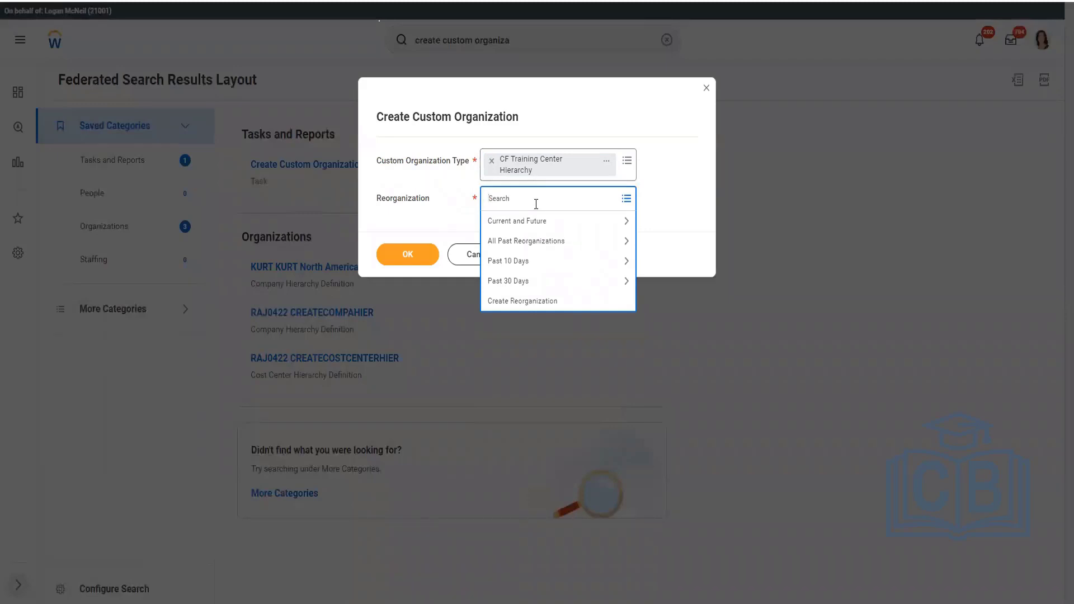
type("CF API")
key("BackSpace")
type("R")
key("Return")
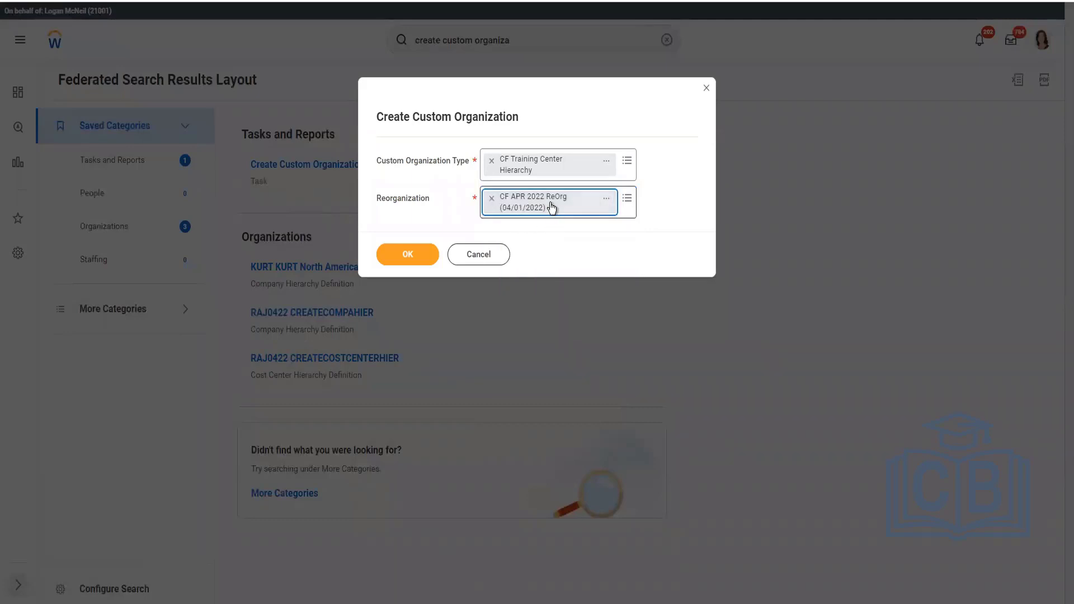
left_click(408, 254)
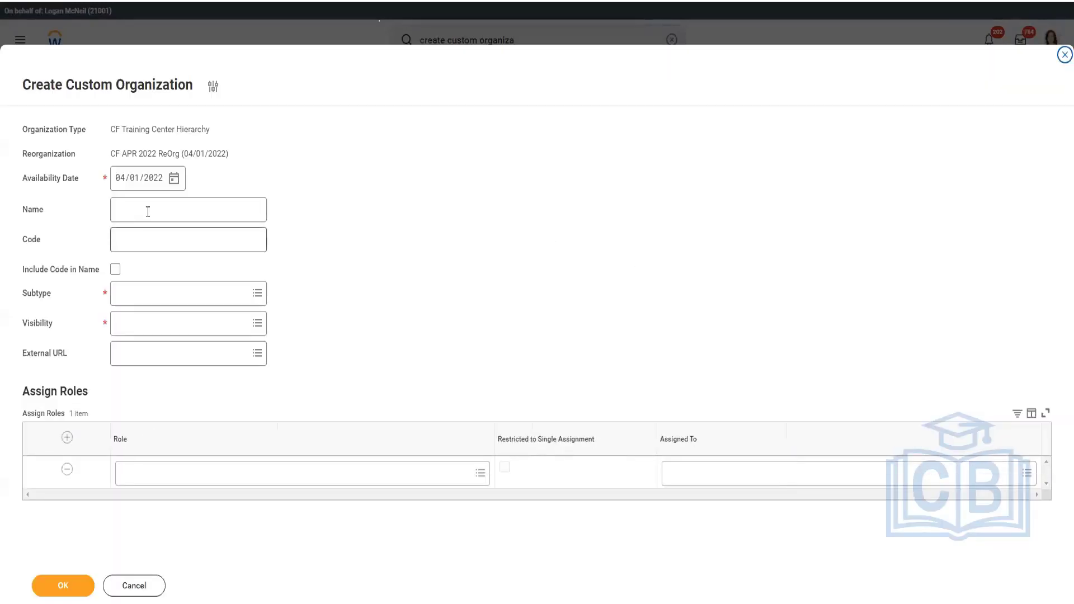
Step: Name the custom organization CF Call Center and set its subtype to CF Training Center Subtype
left_click(149, 210)
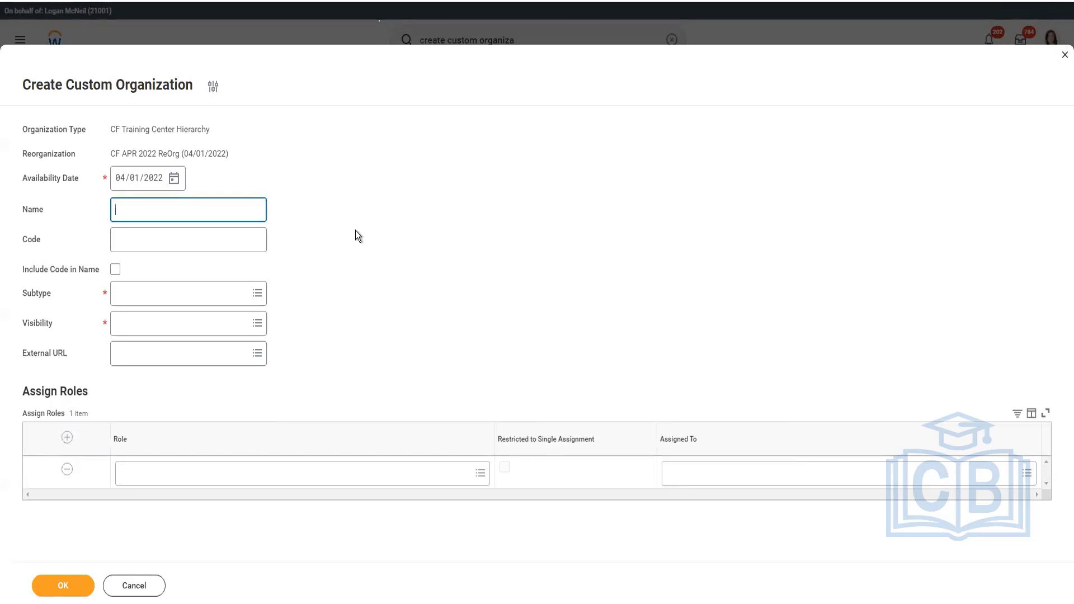
type("CF Call Center")
left_click(199, 247)
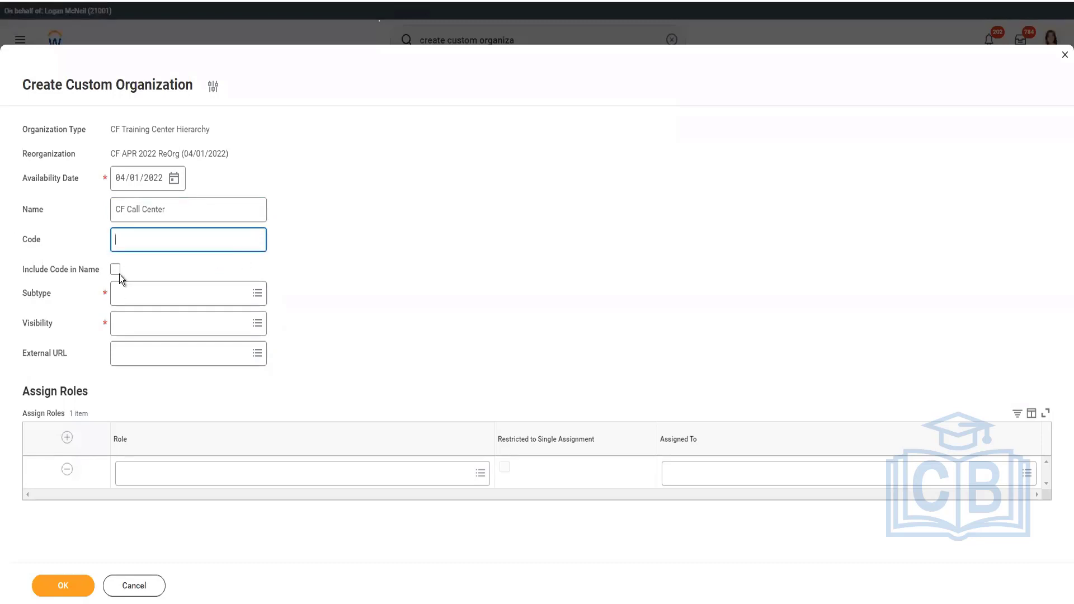
left_click(208, 297)
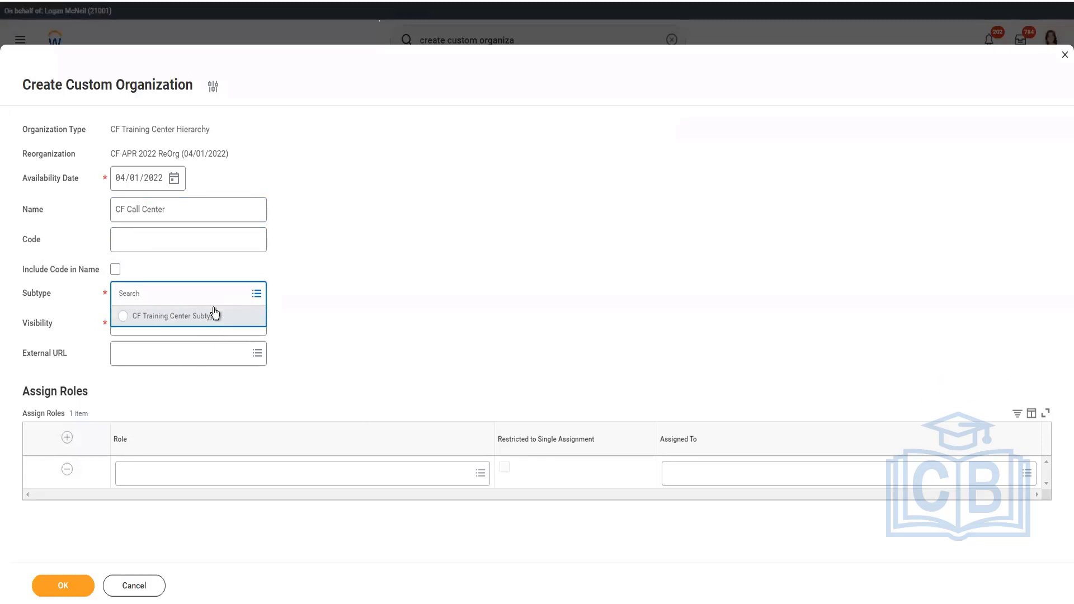
left_click(179, 313)
Step: Rename the custom organization CF Training Group APR 2022 and set its visibility to Everyone
left_click(135, 214)
double_click(134, 214)
type("Training")
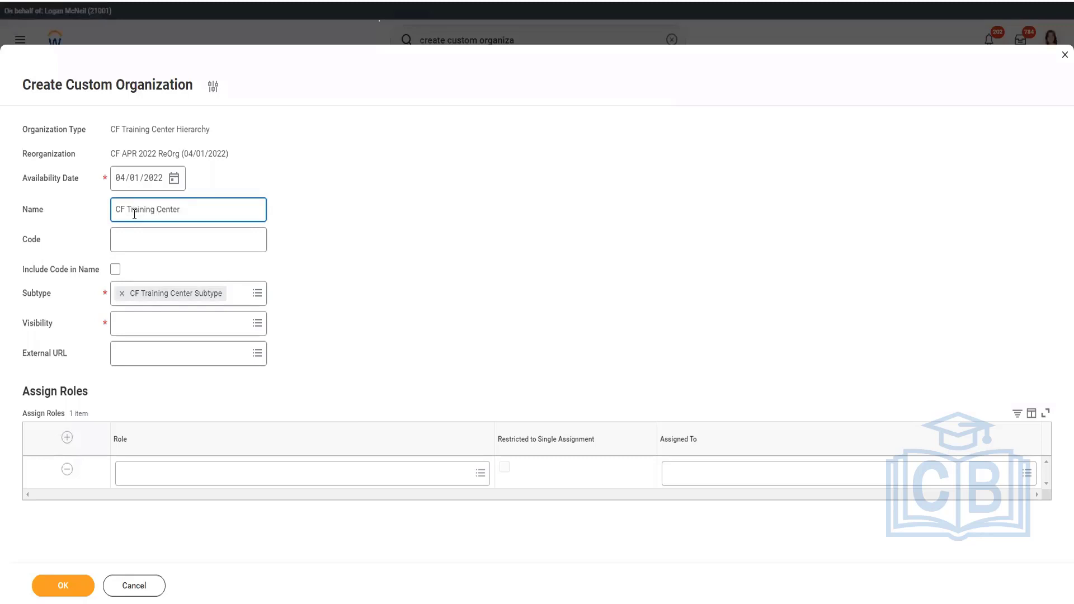
key("ctrl+shift+Left")
type("Batch Apr")
key("BackSpace")
type("PR 2022")
double_click(172, 211)
key("BackSpace")
type("Group")
left_click(176, 331)
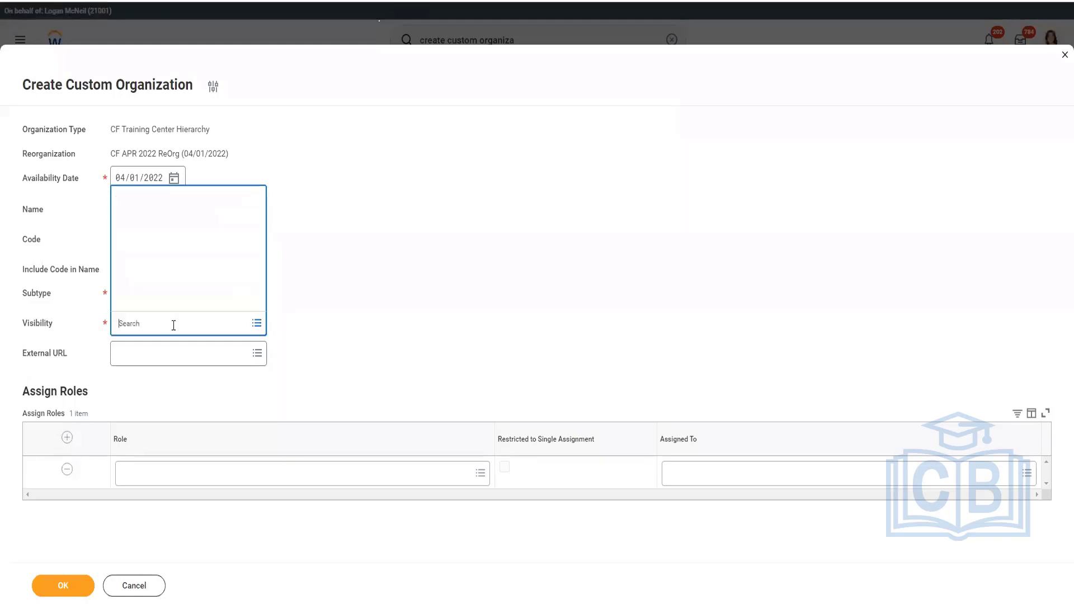
left_click(156, 240)
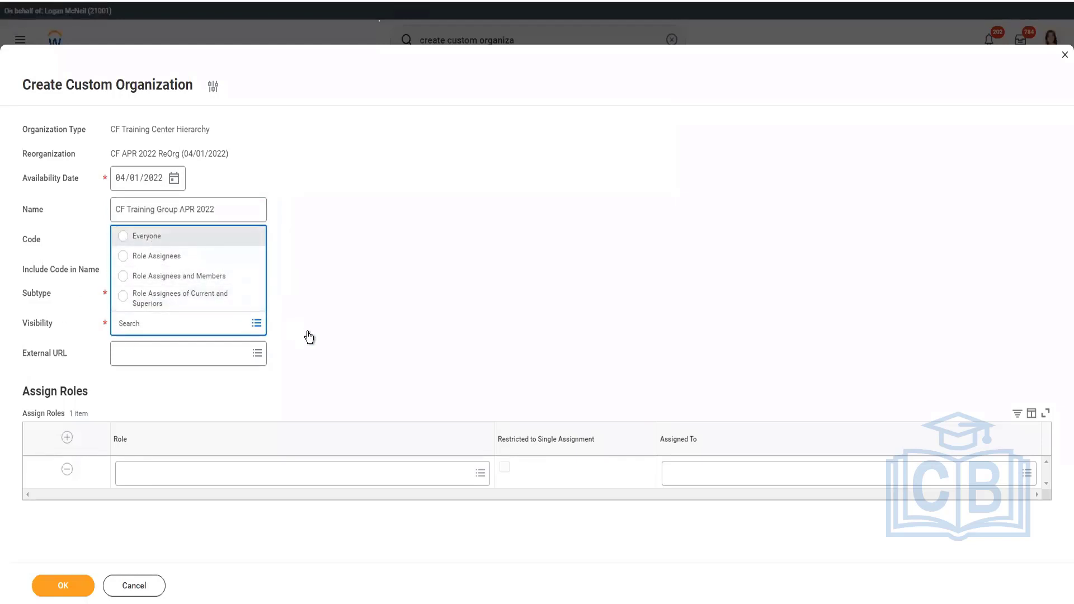
Step: Try to assign the Manager role to the new custom organization, checking the available roles
left_click(293, 472)
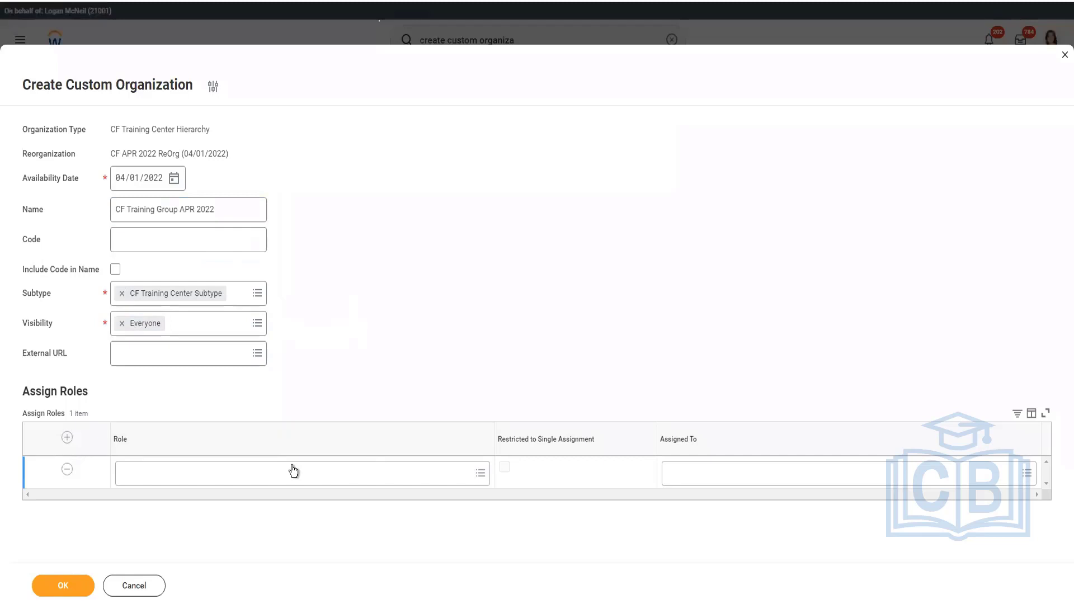
left_click(461, 476)
type("Manager")
key("Return")
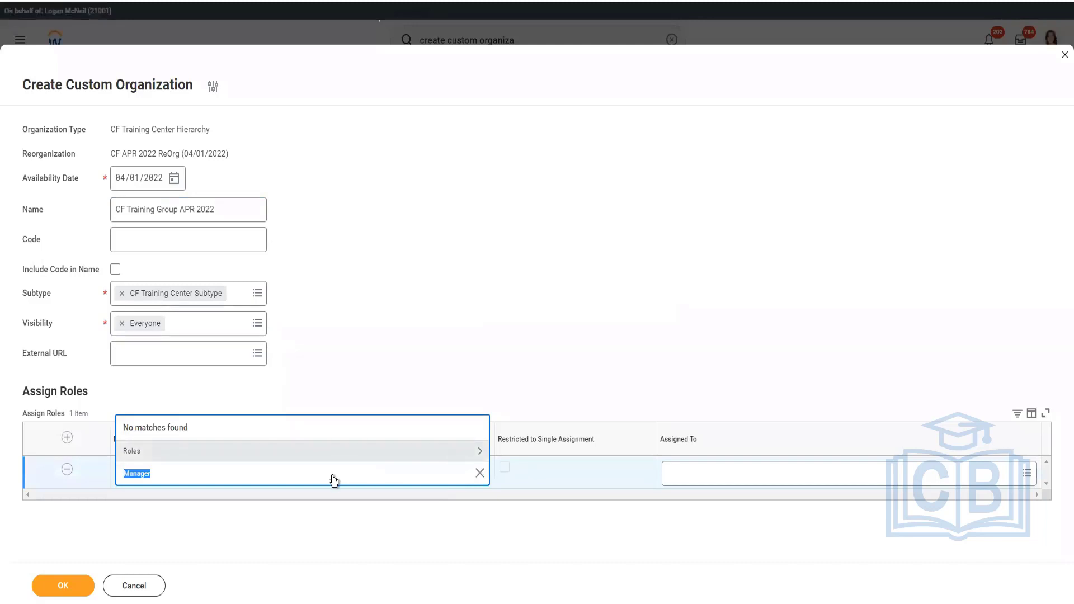
left_click(480, 451)
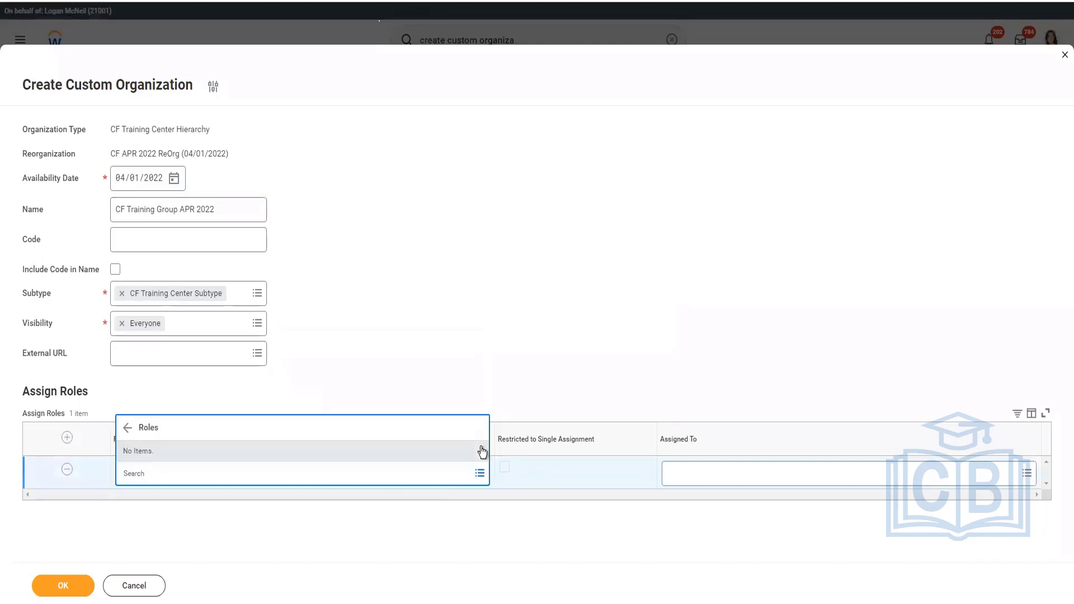
Step: Remove the empty role assignment row and create the custom organization CF Training Group APR 2022
left_click(68, 471)
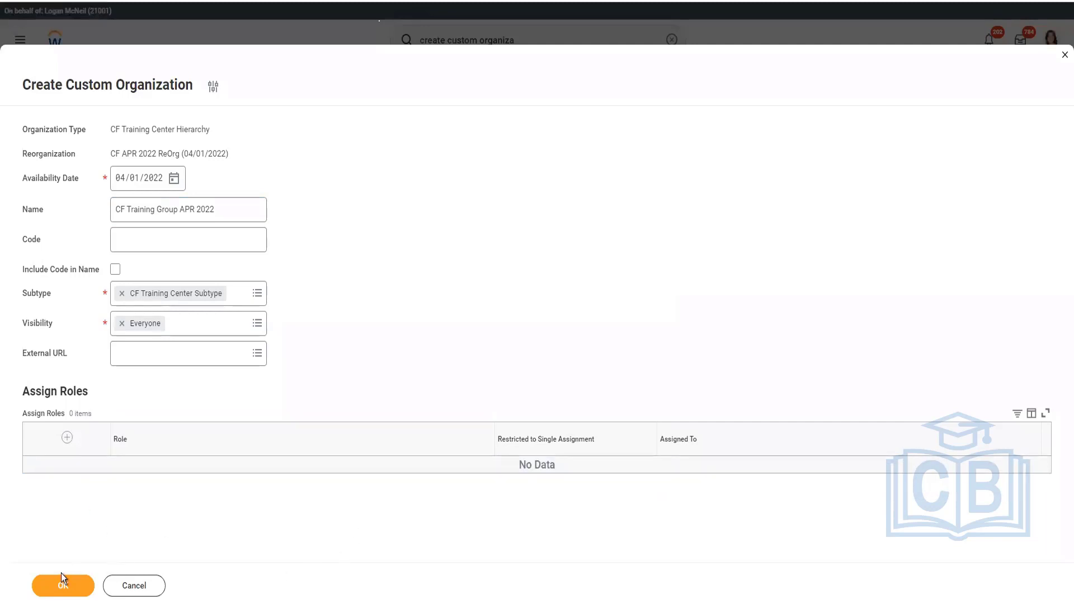
left_click(71, 584)
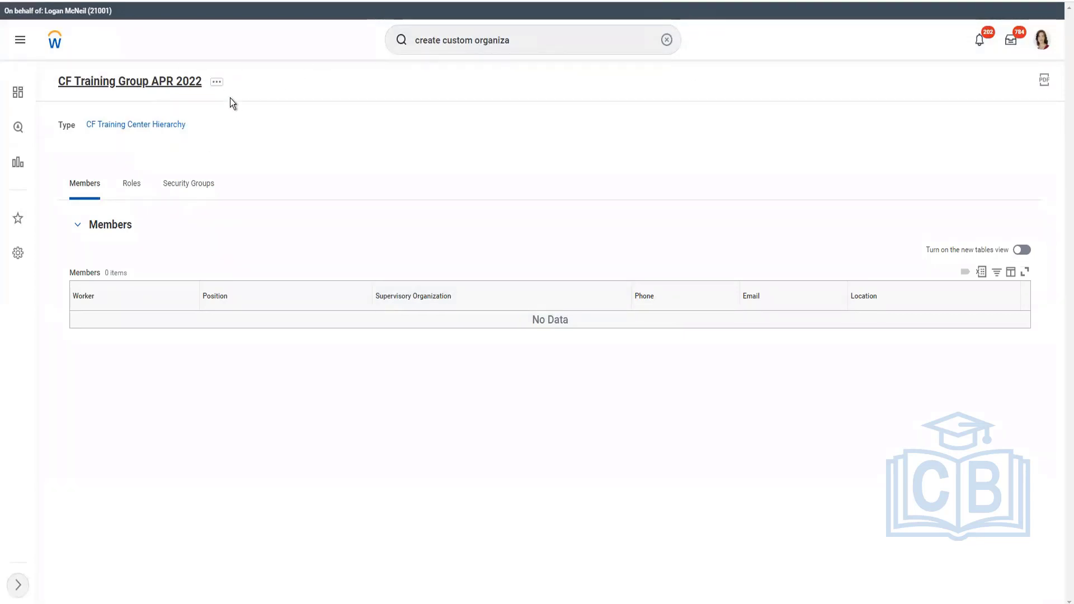
triple_click(267, 114)
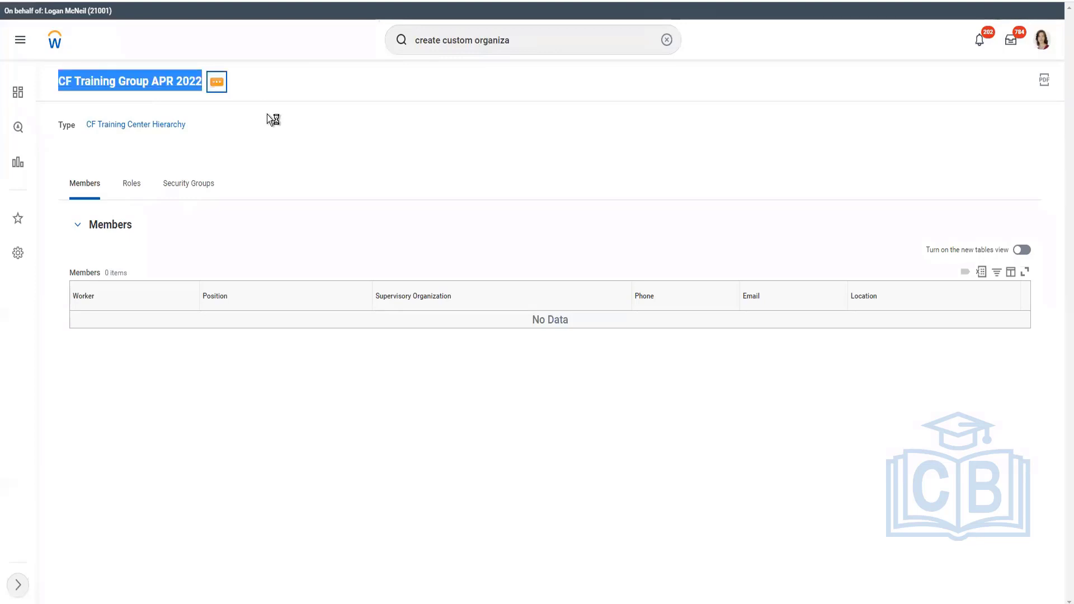
left_click(217, 82)
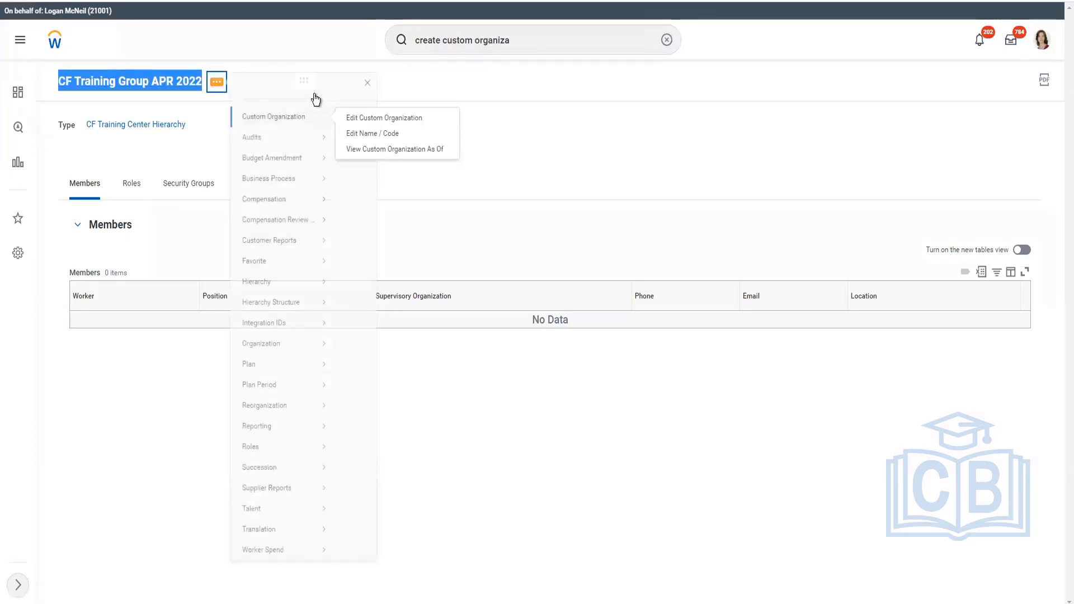
left_click(567, 162)
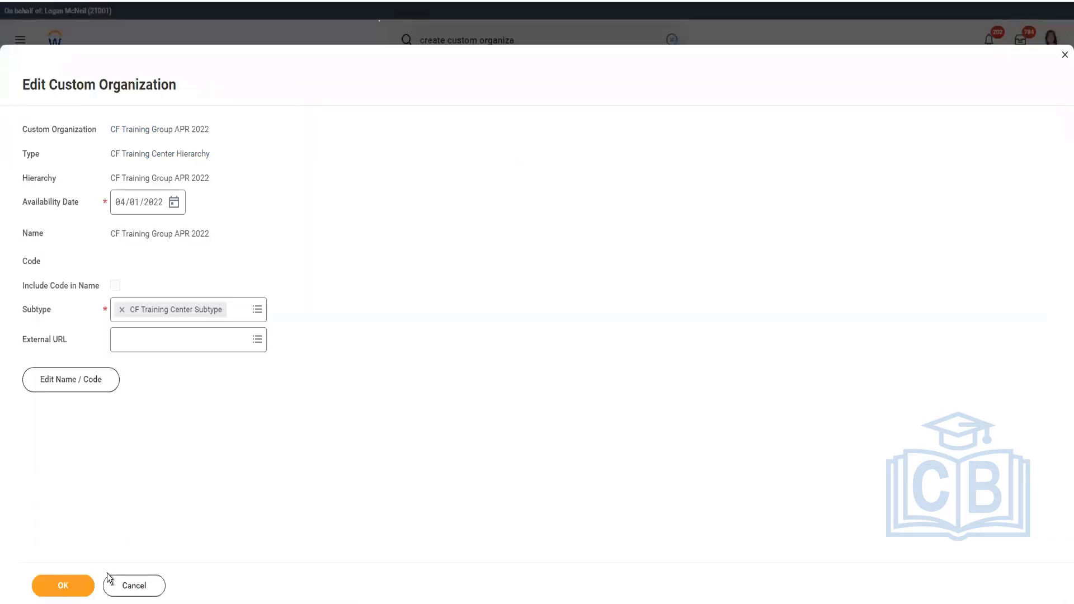
left_click(134, 586)
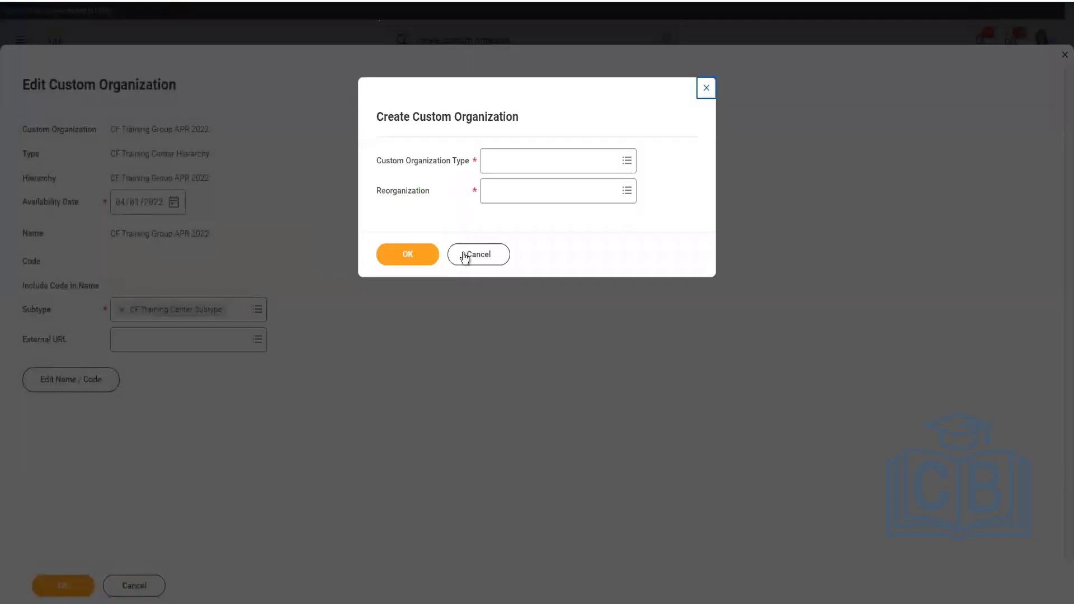
left_click(482, 255)
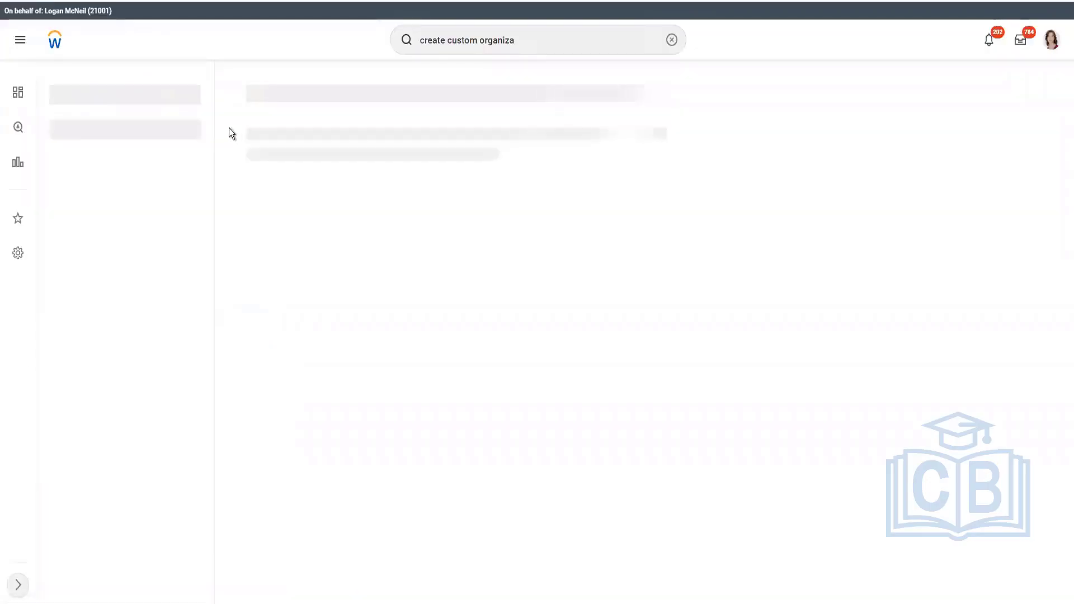
Step: Search for "CF Training Group" and open the custom organization CF Training Group APR 2022
left_click(568, 39)
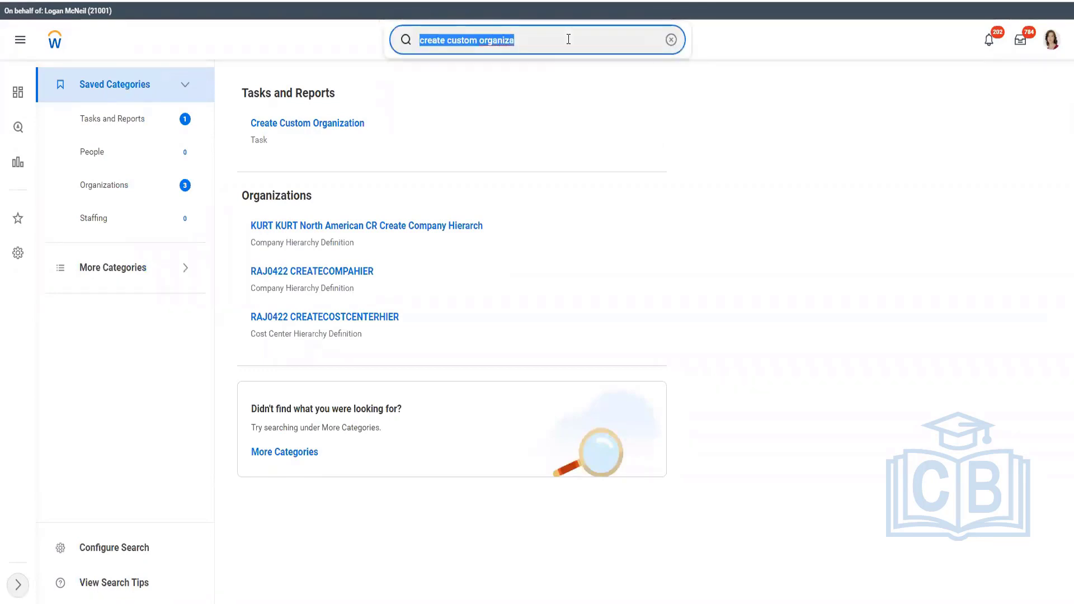
type("CF Training ")
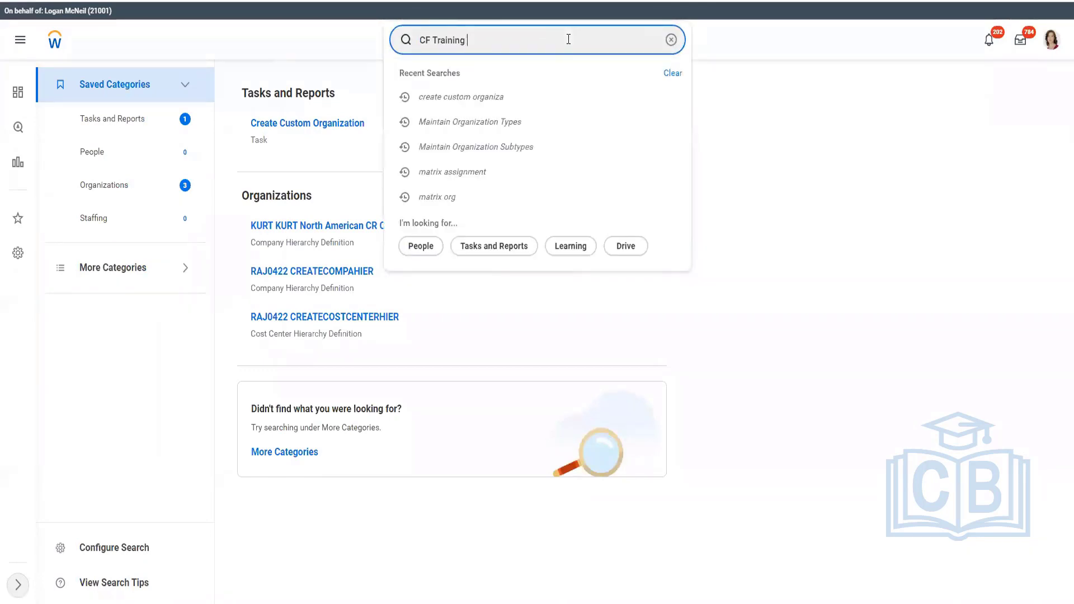
type("Group")
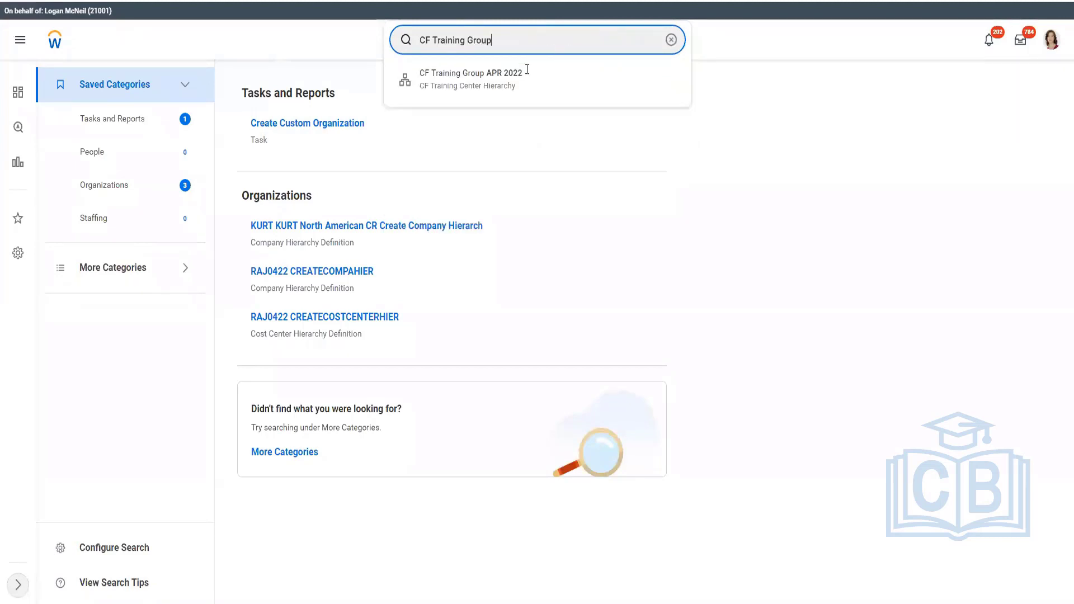
left_click(520, 77)
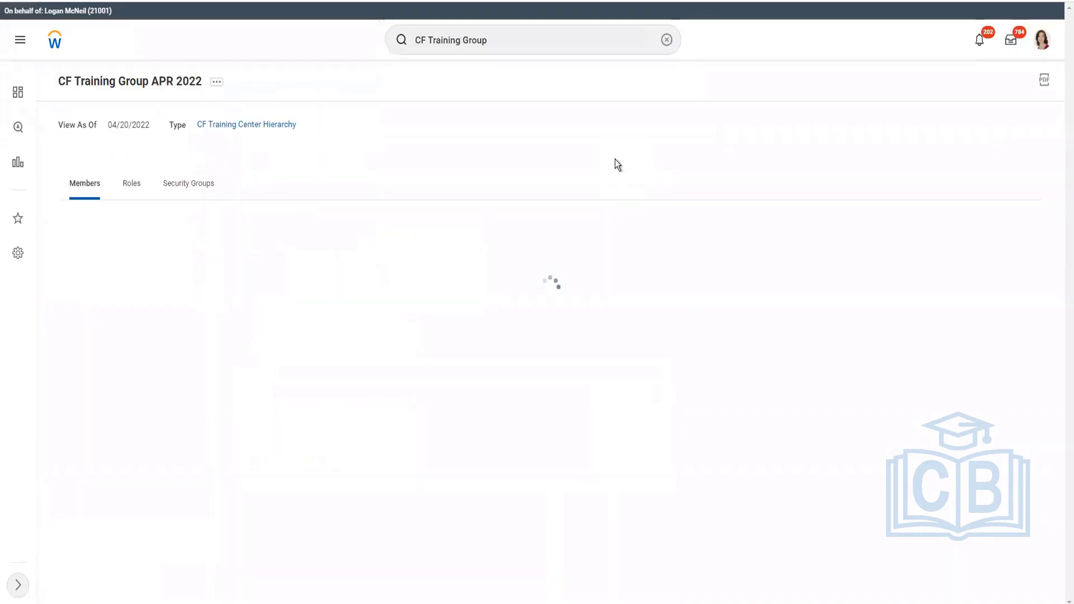
Step: Create a subordinate organization named Group 1 under CF Training Group APR 2022, effective 04/20/2022
left_click(216, 82)
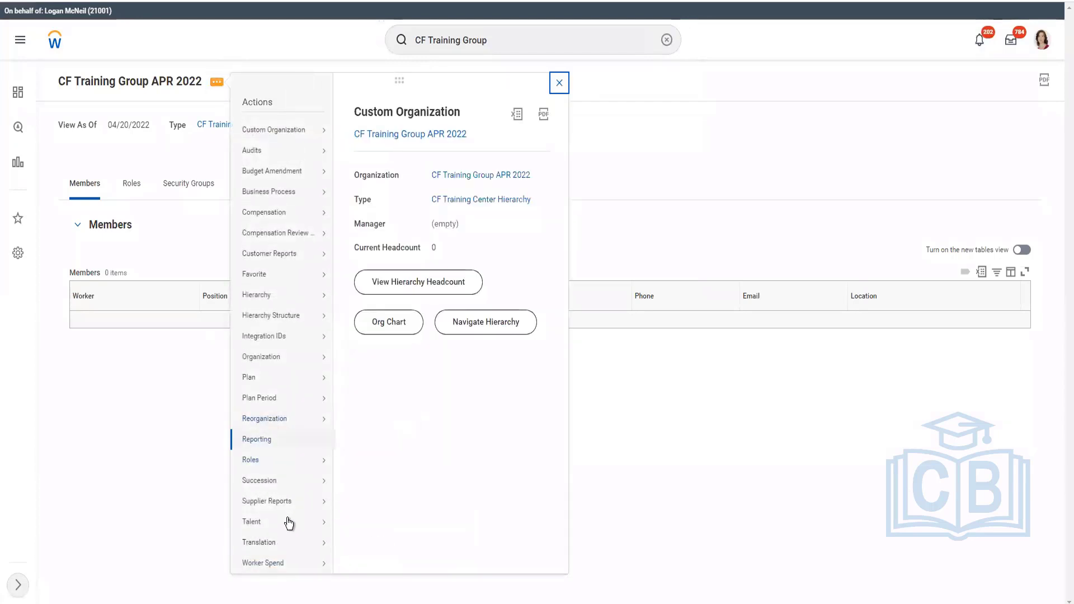
mouse_move(298, 423)
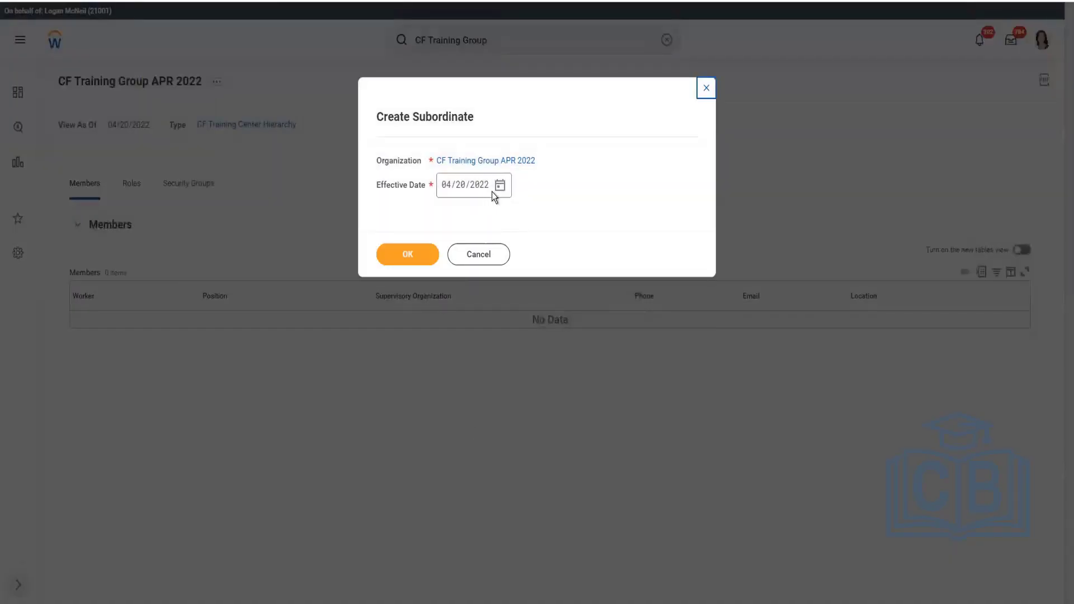
left_click(503, 191)
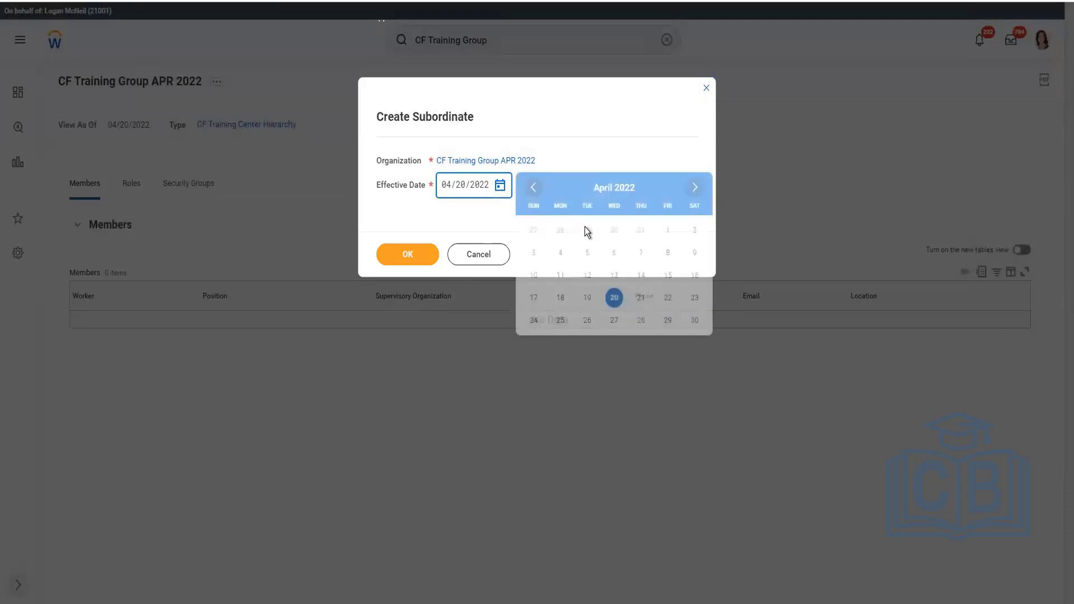
left_click(430, 261)
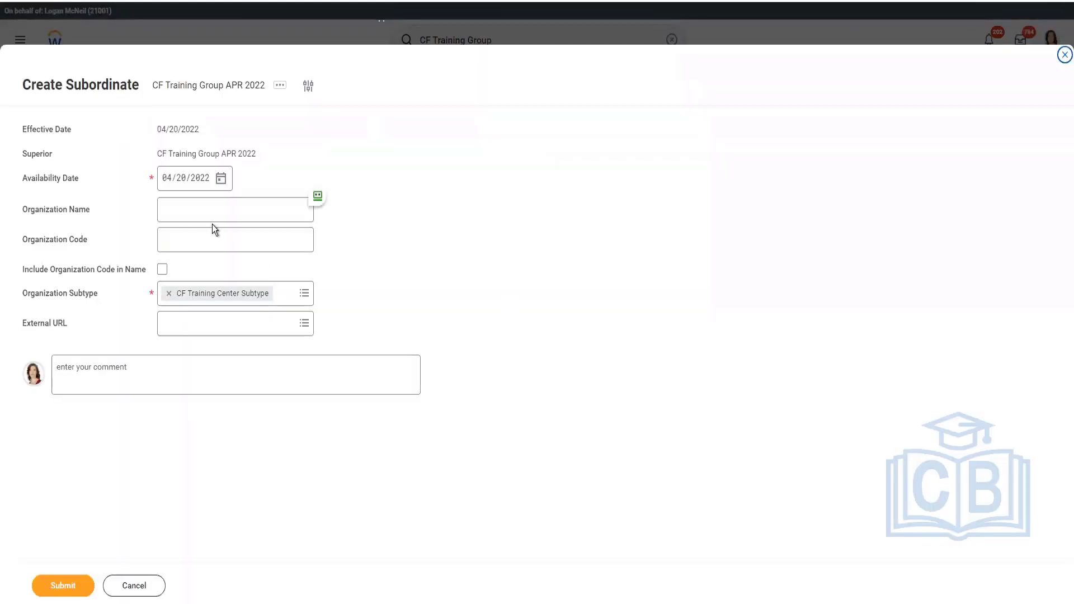
left_click(213, 210)
type("Group 1")
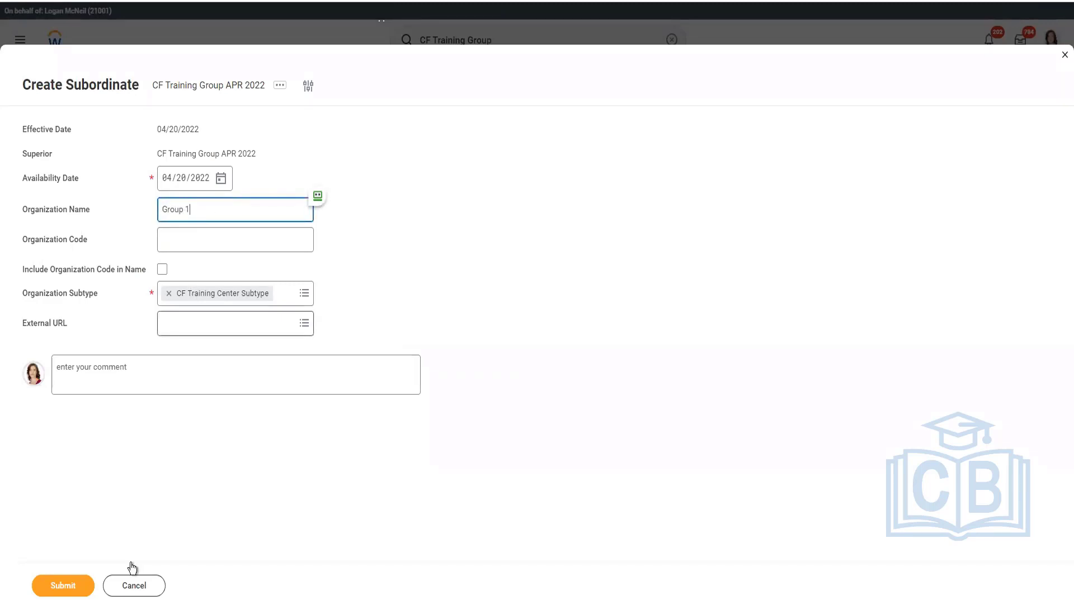
left_click(71, 588)
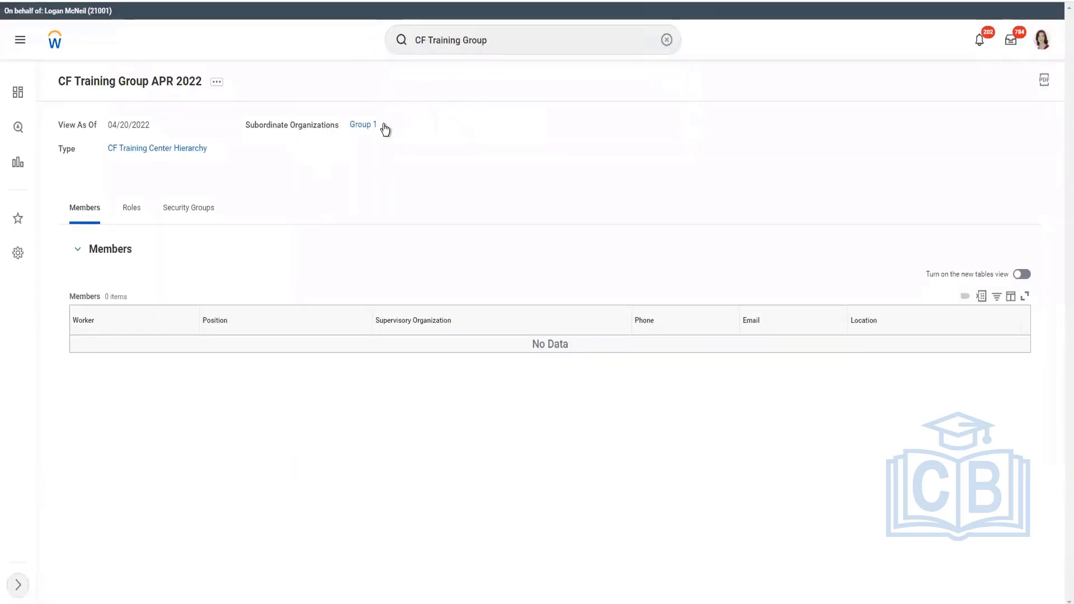
Step: Create a second subordinate organization named Group 2 under CF Training Group APR 2022, effective 04/20/2022
left_click(215, 88)
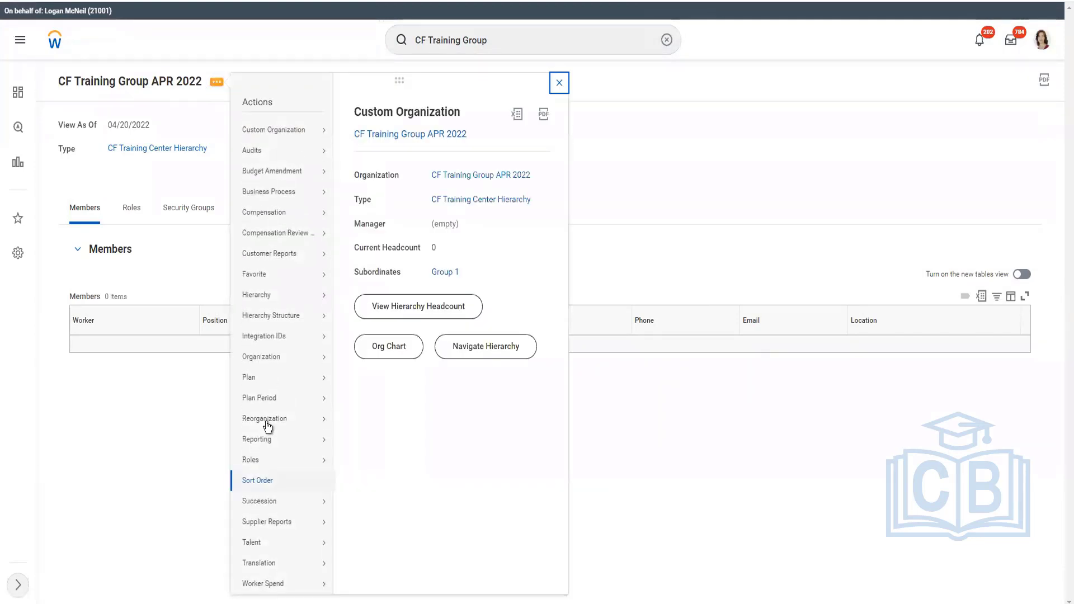
left_click(358, 436)
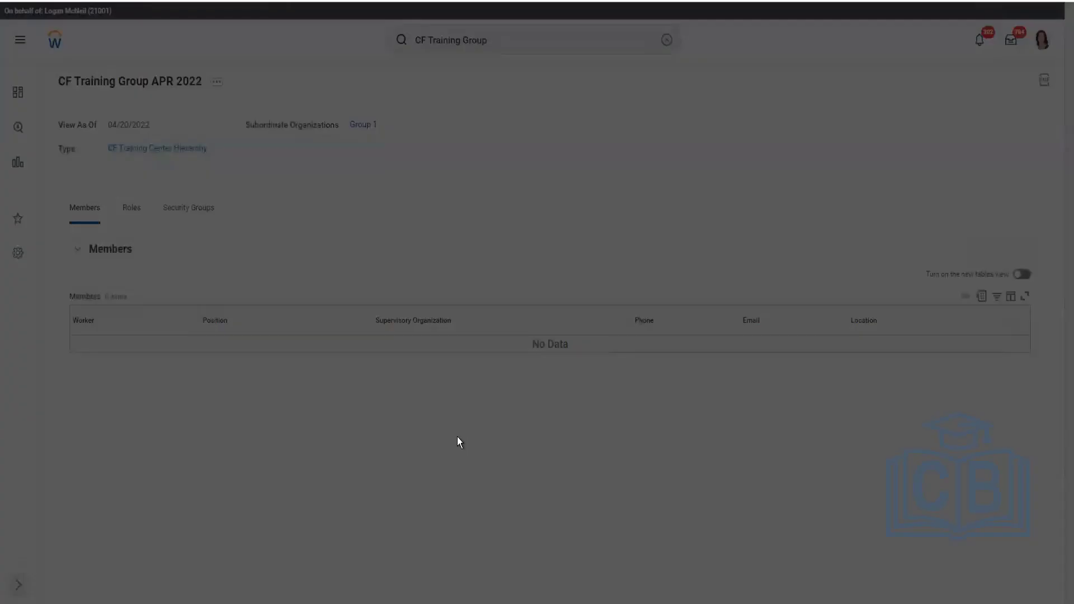
left_click(436, 259)
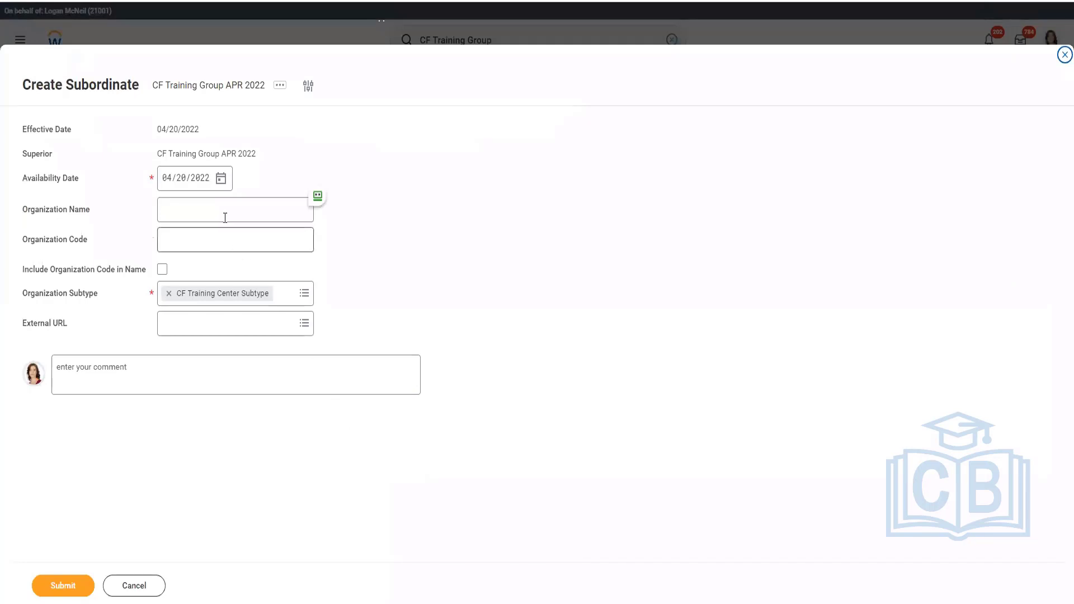
left_click(224, 217)
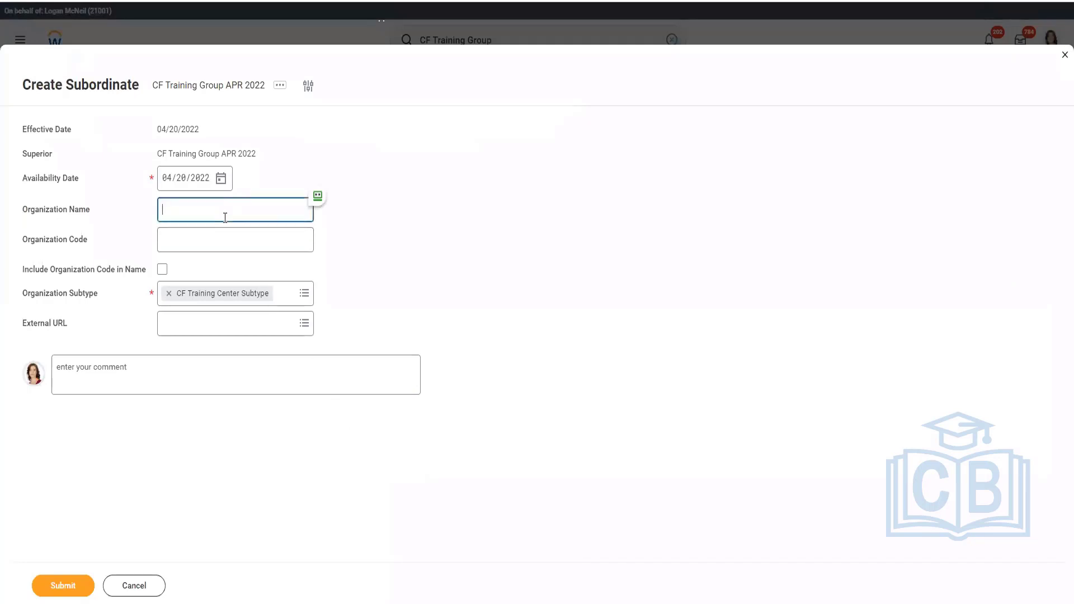
type("Group 2")
left_click(59, 584)
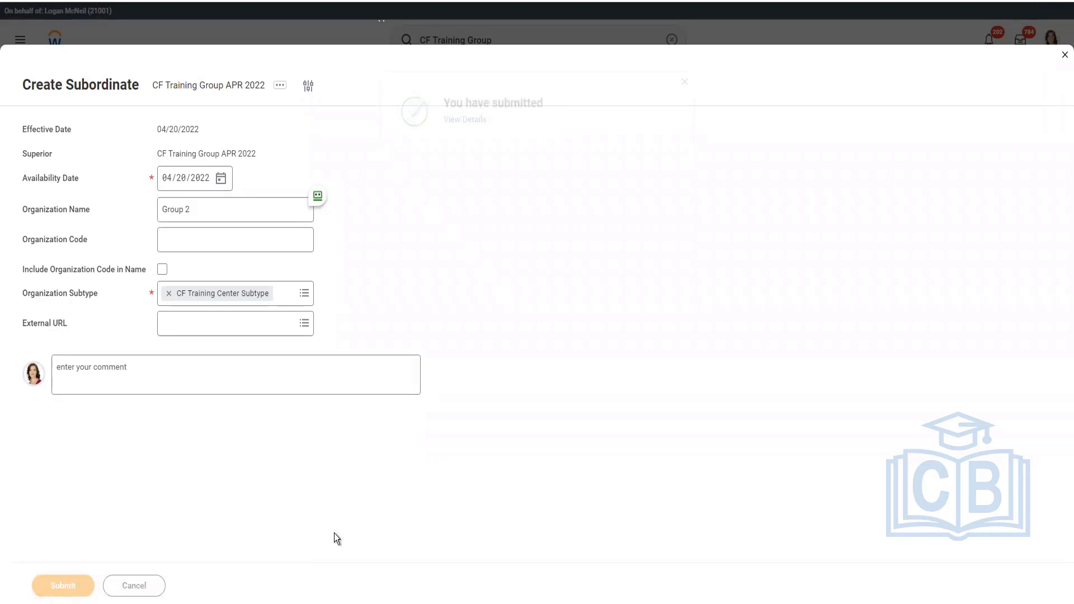
left_click(676, 82)
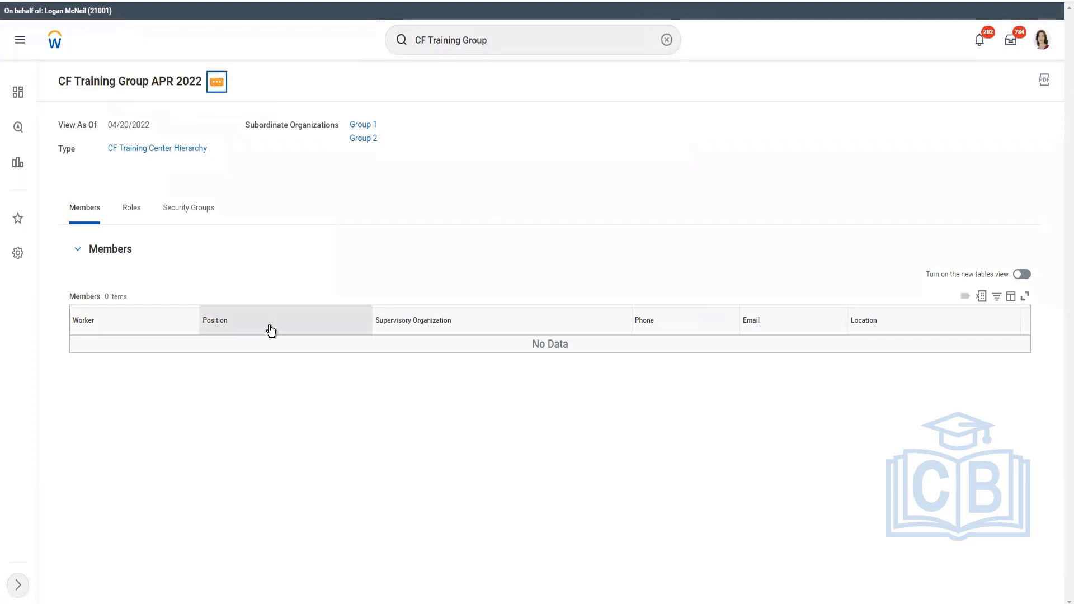
key("Return")
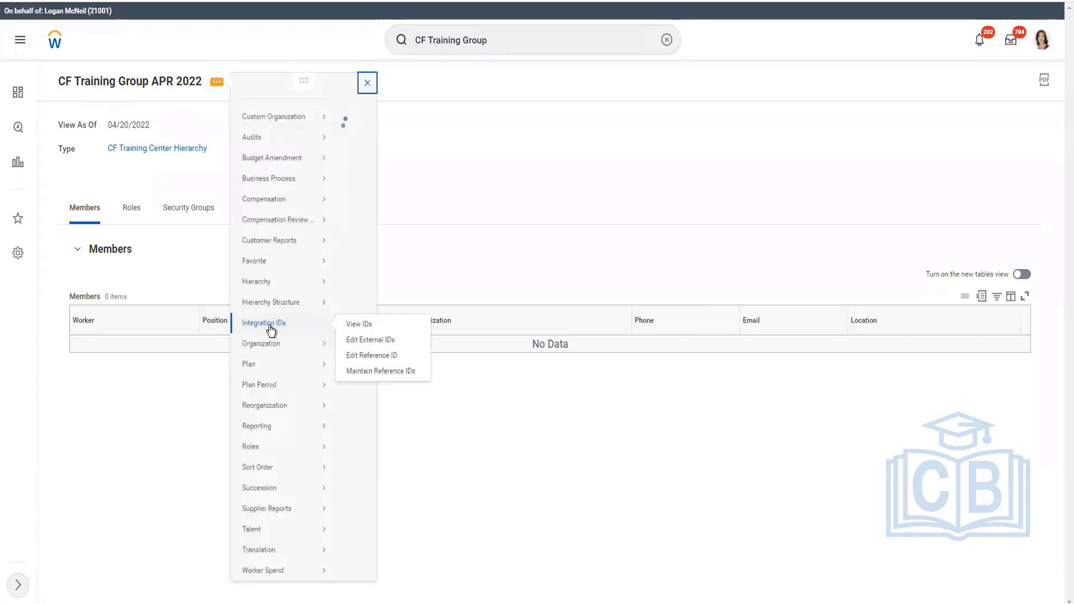
mouse_move(281, 424)
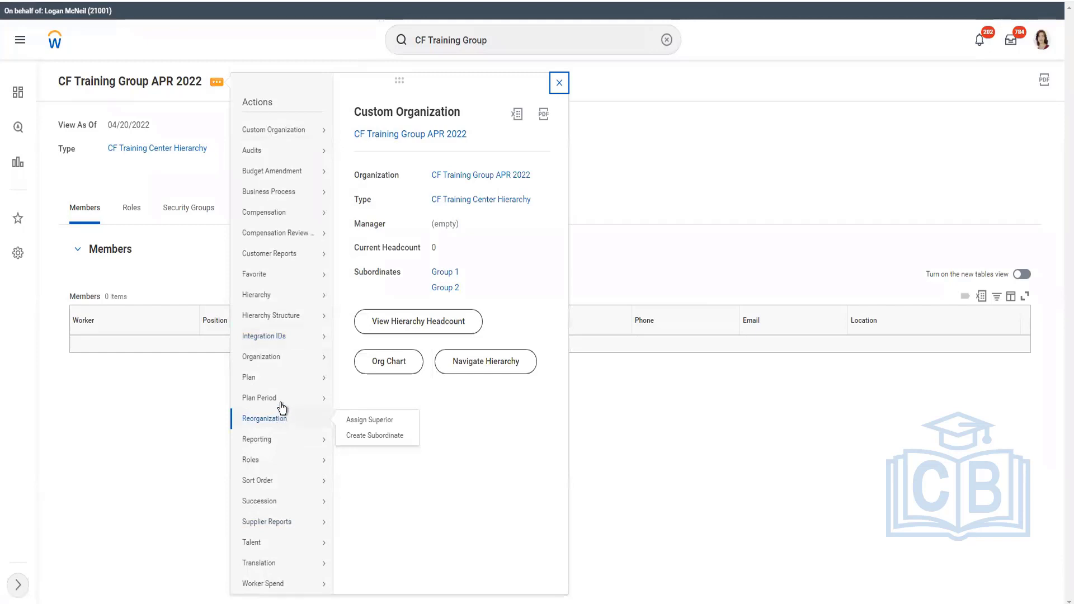
mouse_move(283, 365)
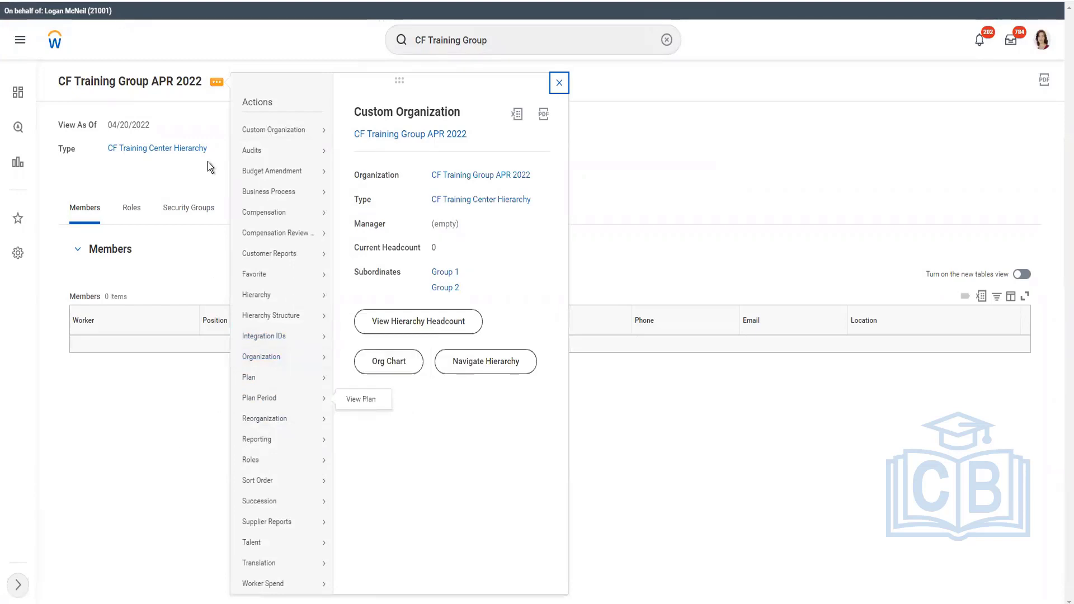
left_click(542, 42)
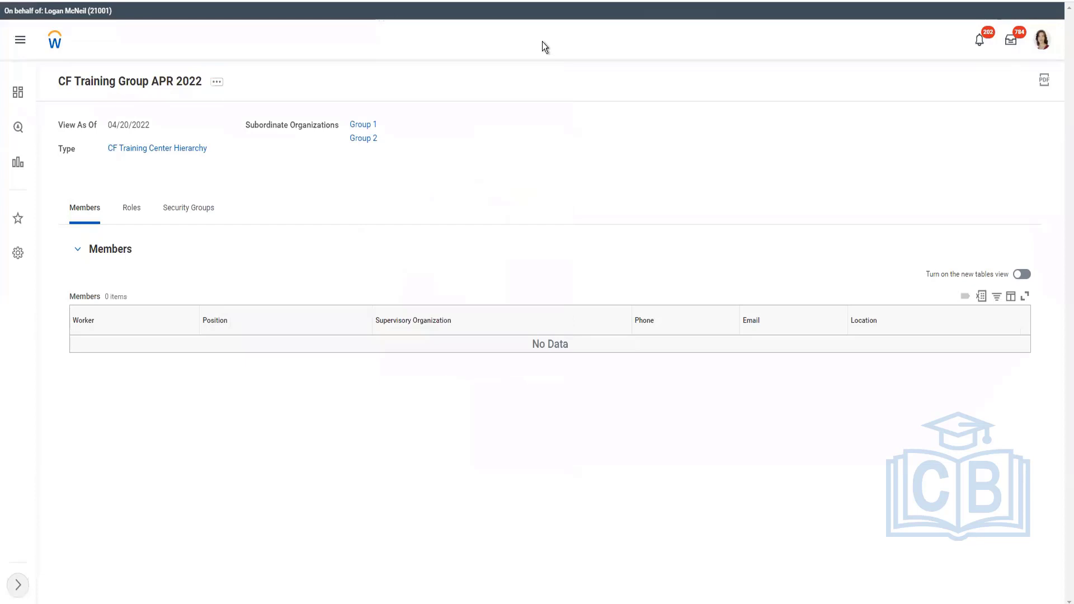
Step: Search for the Chief HR Officer by name and open the worker's profile, leaving the matrix organization assignment cancelled
triple_click(543, 46)
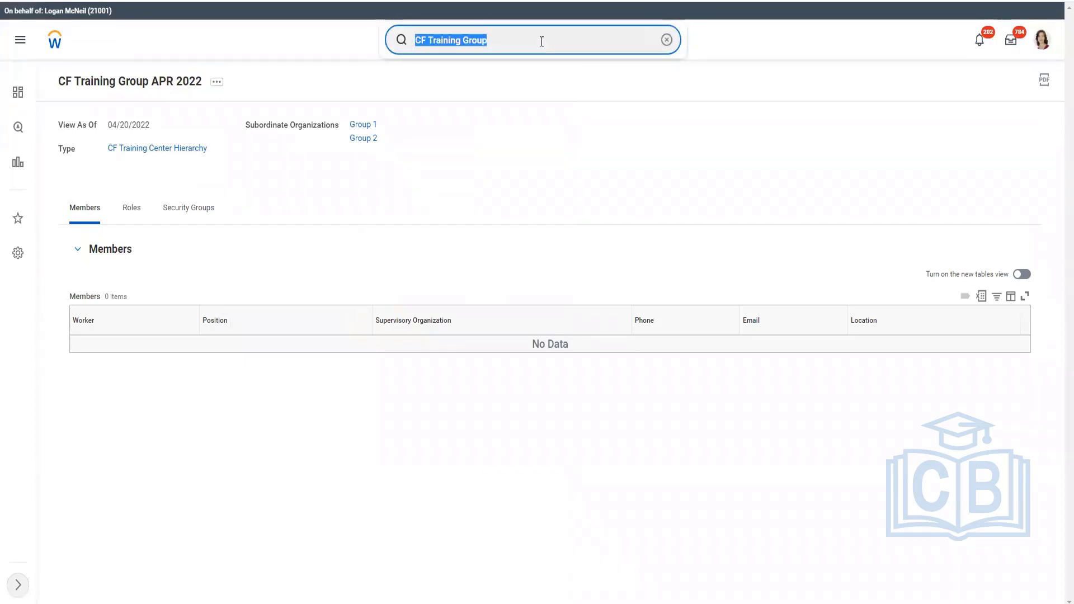
type("swapna")
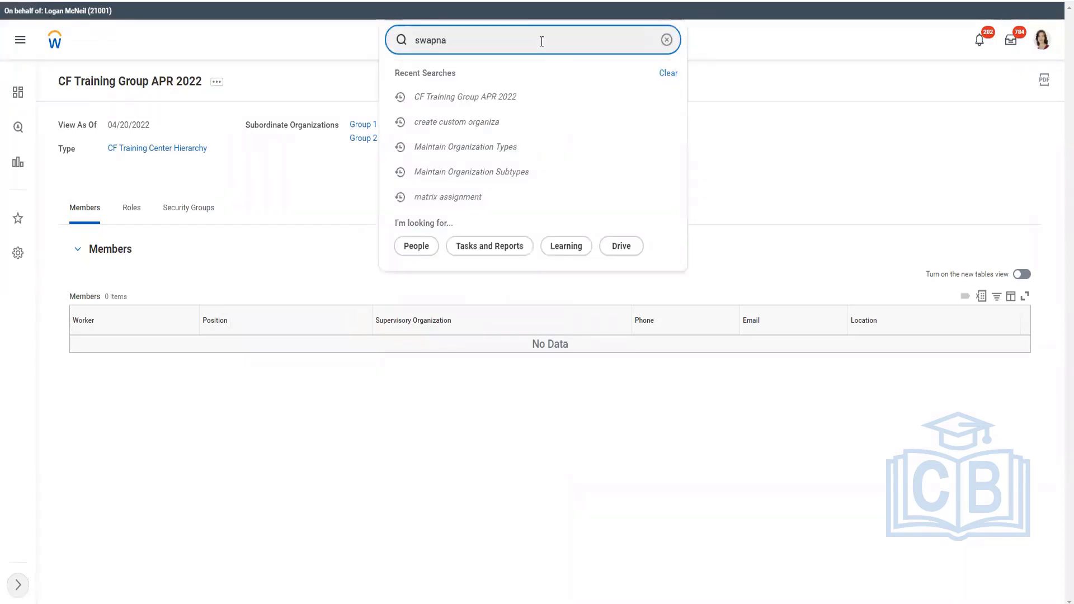
key("BackSpace")
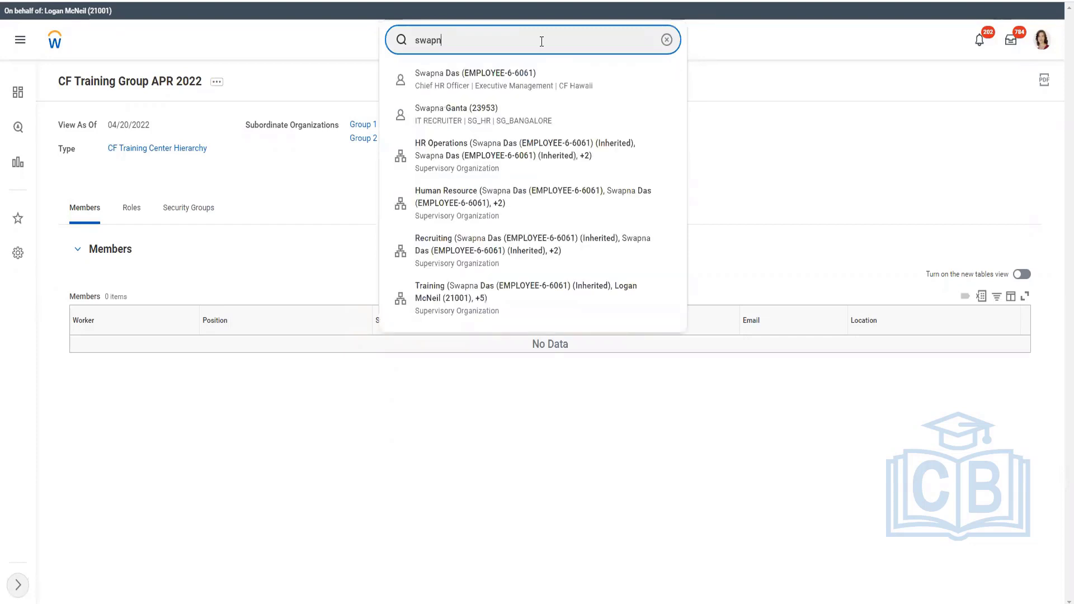
left_click(541, 86)
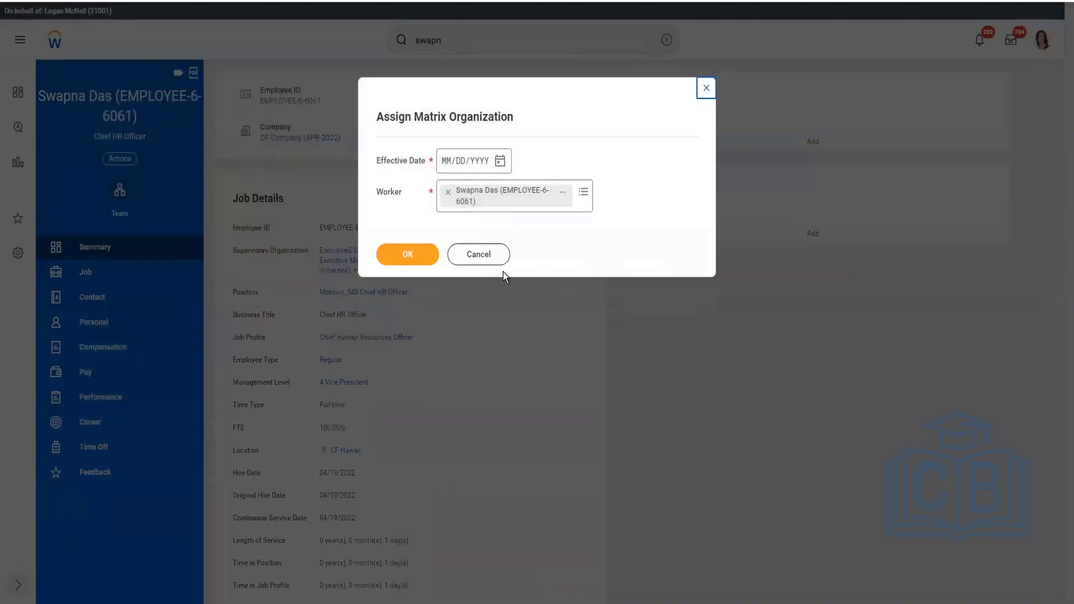
left_click(479, 254)
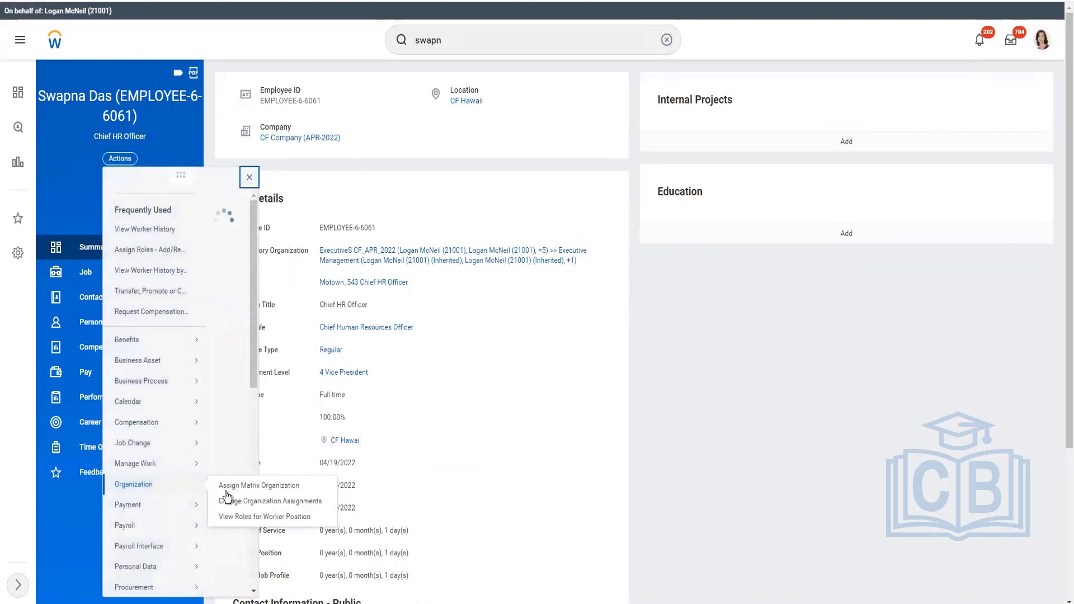
Step: Start Change Organization Assignments for the Chief HR Officer with effective date 04/20/2022 and wait for the page to load
left_click(244, 506)
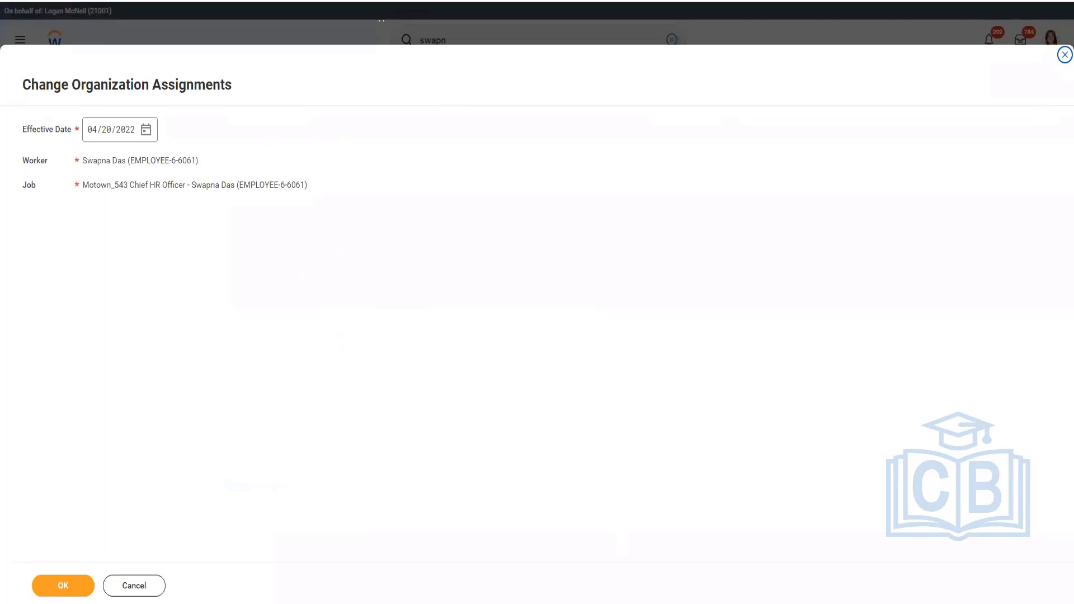
left_click(63, 585)
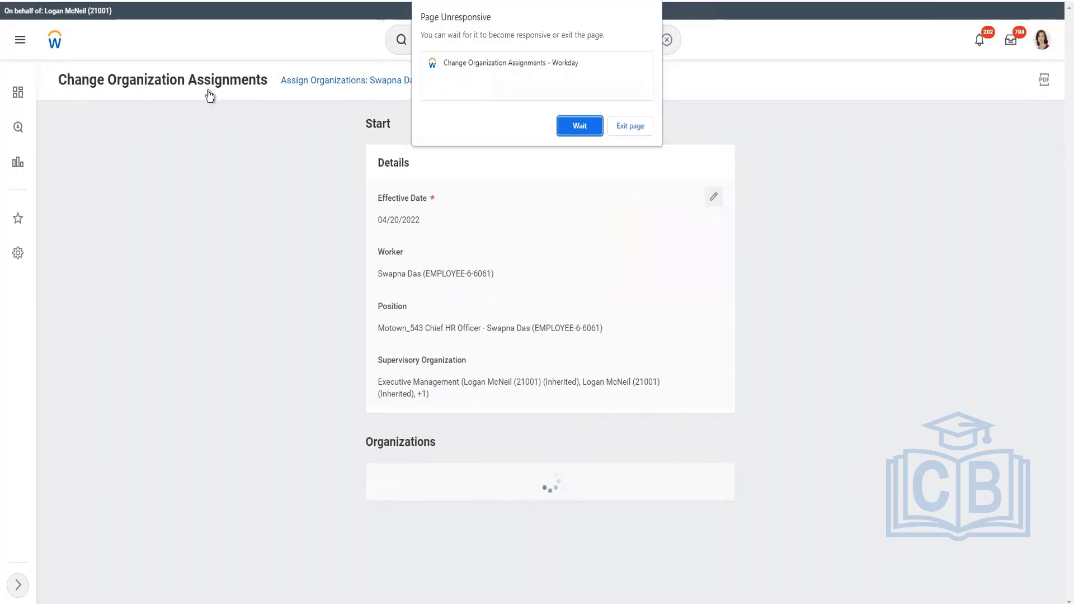
left_click(588, 128)
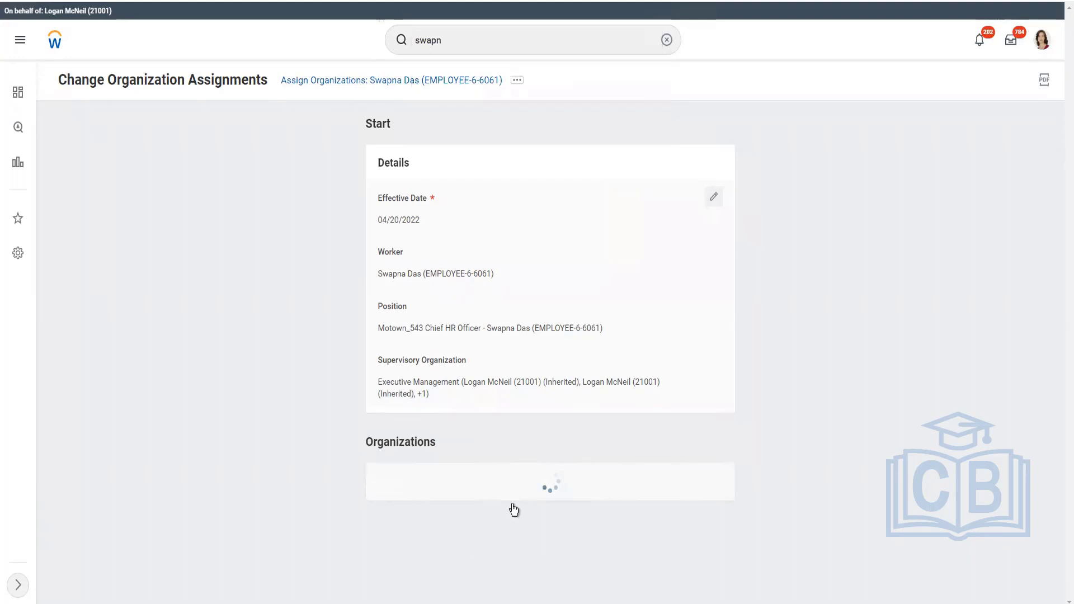